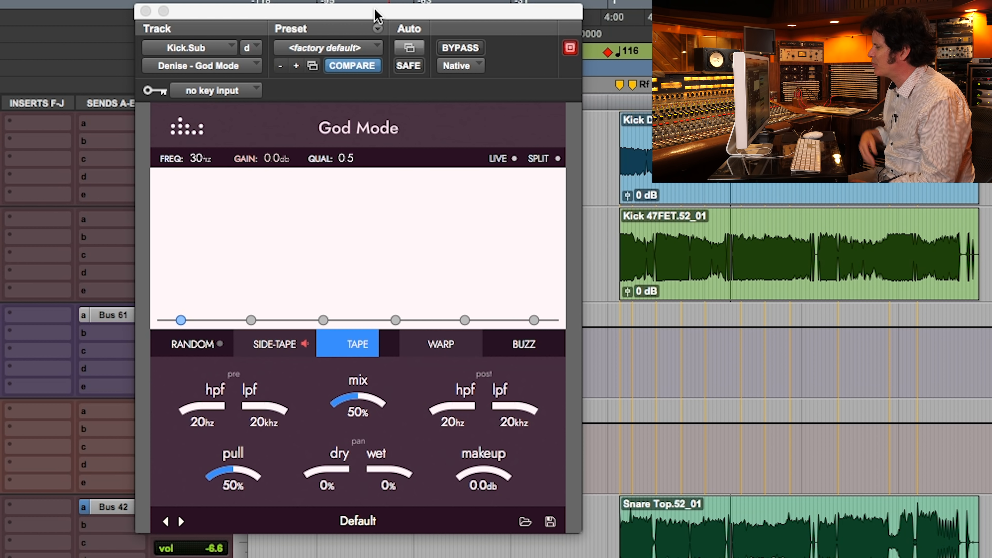
# Turn off the side-tape listening toggle and lower the Tape amount to zero.
pyautogui.click(304, 343)
pyautogui.moveTo(367, 346)
pyautogui.moveTo(355, 344); pyautogui.dragTo(338, 399)
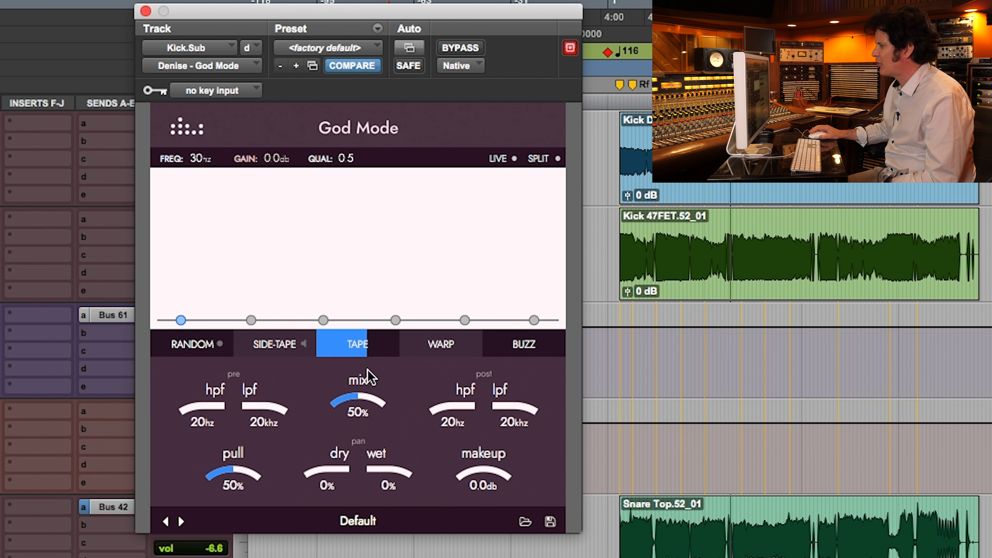
pyautogui.moveTo(441, 344); pyautogui.dragTo(316, 346)
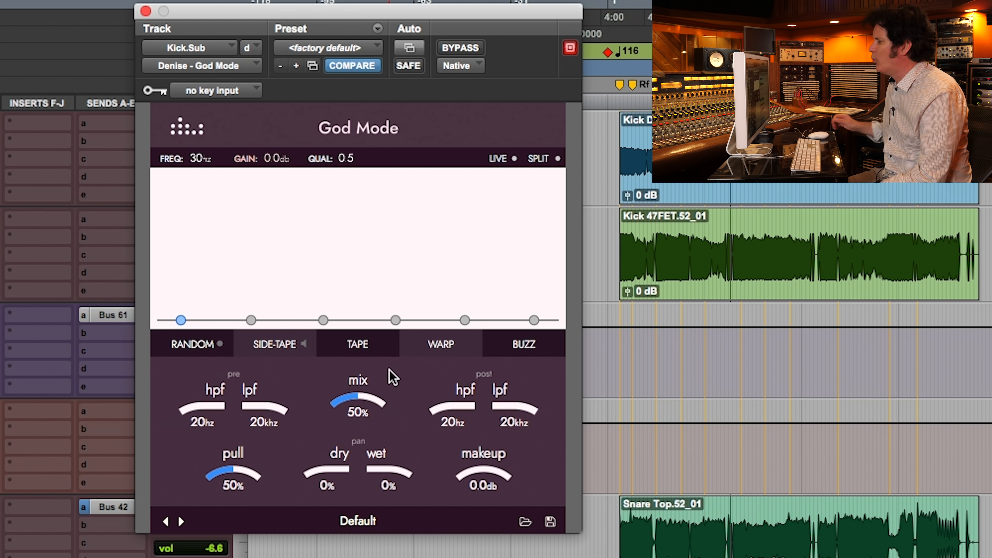
pyautogui.moveTo(426, 354)
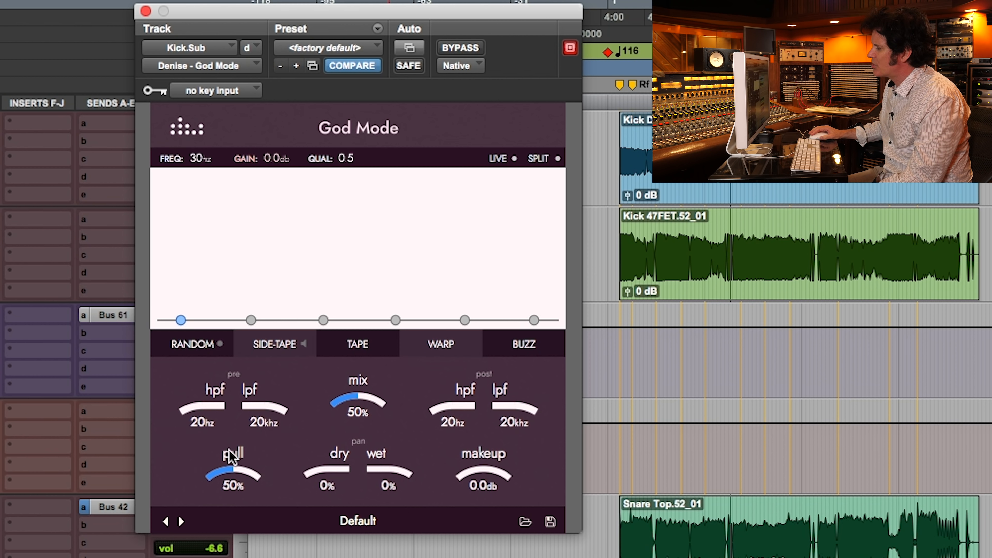
# Try a boost of about 21.5 dB near 1.1 kHz on the fourth EQ band and return its gain to 0 dB.
pyautogui.moveTo(395, 320); pyautogui.dragTo(386, 192)
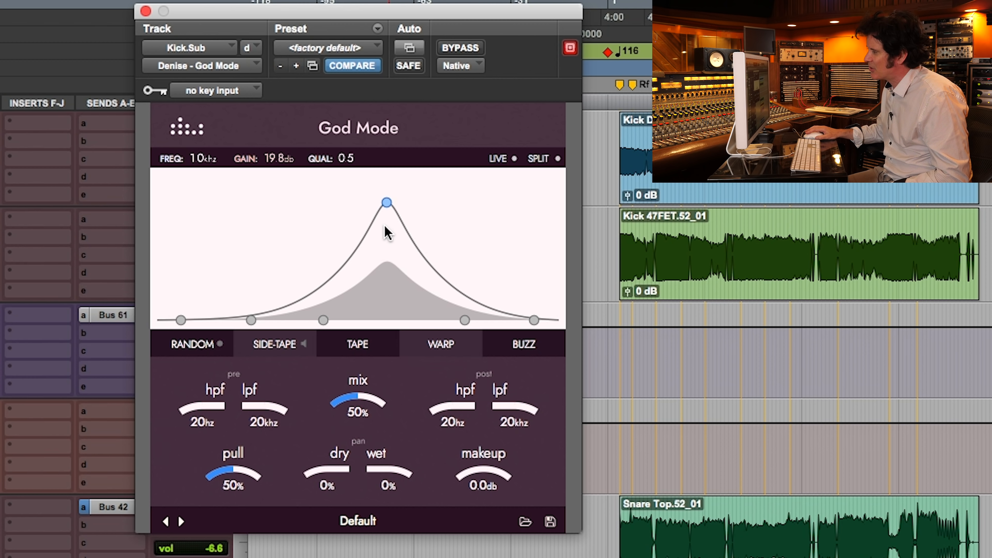
pyautogui.moveTo(386, 203)
pyautogui.mouseDown()
pyautogui.moveTo(421, 198)
pyautogui.moveTo(388, 196)
pyautogui.mouseUp()
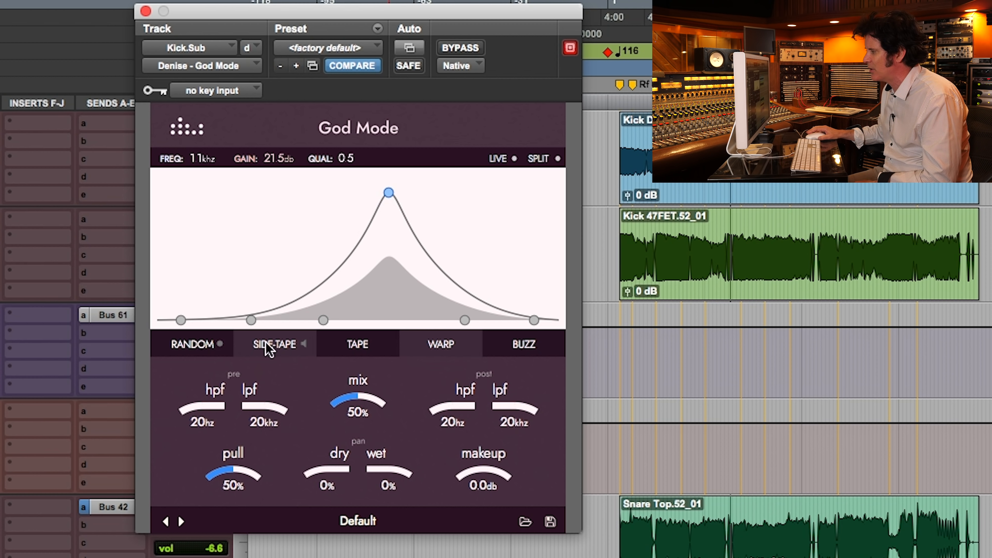
pyautogui.moveTo(227, 474)
pyautogui.mouseDown()
pyautogui.moveTo(217, 471)
pyautogui.moveTo(242, 462)
pyautogui.moveTo(223, 461)
pyautogui.moveTo(166, 505)
pyautogui.moveTo(285, 453)
pyautogui.moveTo(350, 404)
pyautogui.moveTo(257, 452)
pyautogui.moveTo(132, 538)
pyautogui.moveTo(228, 457)
pyautogui.moveTo(280, 459)
pyautogui.moveTo(223, 467)
pyautogui.moveTo(167, 493)
pyautogui.moveTo(133, 533)
pyautogui.moveTo(186, 481)
pyautogui.moveTo(232, 468)
pyautogui.mouseUp()
pyautogui.moveTo(388, 193); pyautogui.dragTo(392, 348)
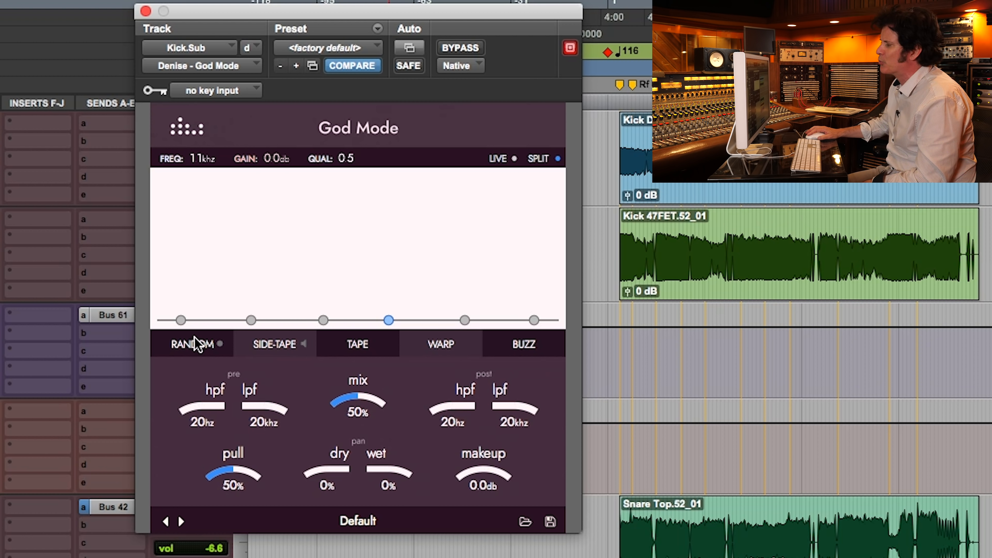
# Randomize the God Mode EQ curve repeatedly to cycle through different band layouts.
pyautogui.click(195, 345)
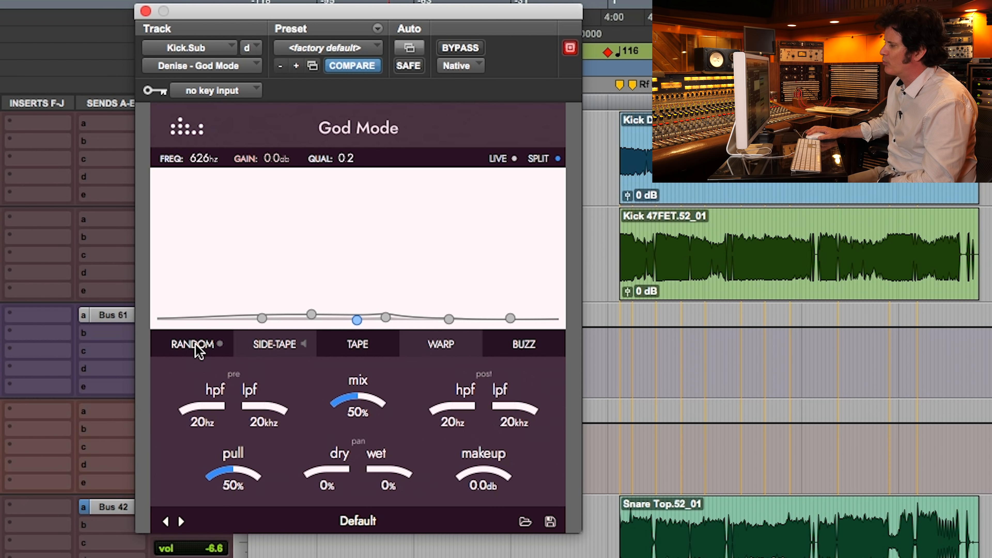
pyautogui.click(201, 350)
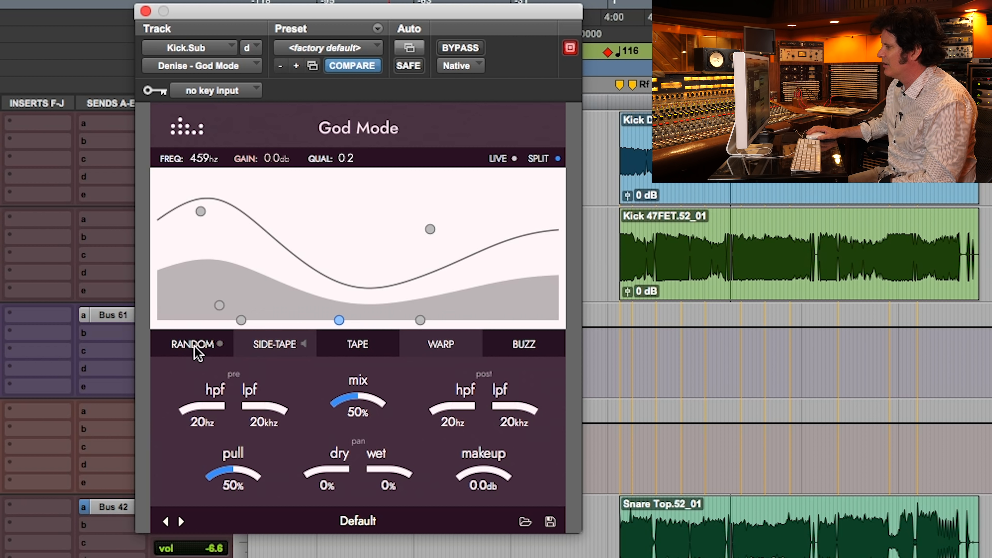
pyautogui.click(199, 349)
pyautogui.click(199, 349)
pyautogui.click(199, 349)
pyautogui.click(200, 349)
pyautogui.click(199, 346)
pyautogui.click(198, 346)
pyautogui.click(198, 346)
pyautogui.click(199, 346)
pyautogui.click(198, 346)
pyautogui.click(199, 345)
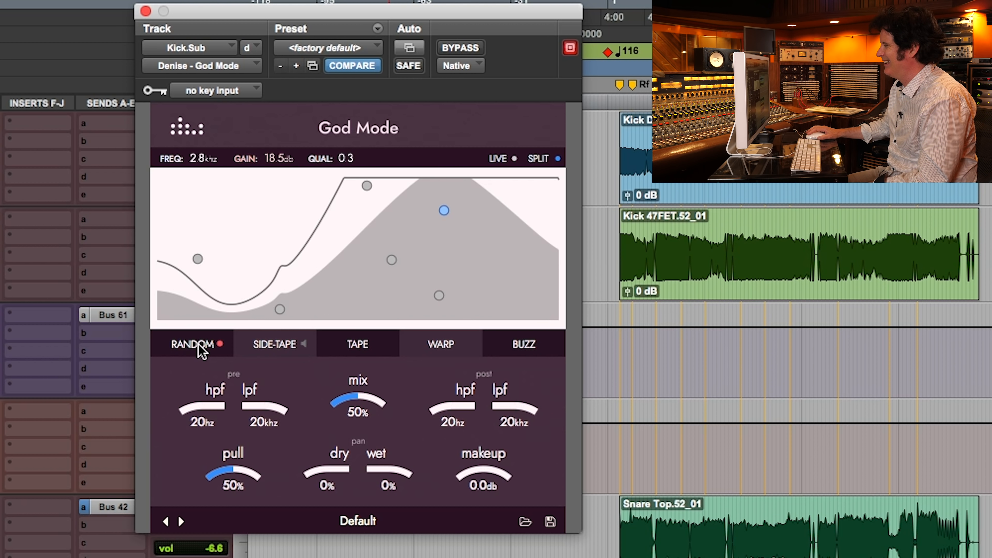
pyautogui.click(199, 346)
pyautogui.click(199, 345)
pyautogui.click(200, 345)
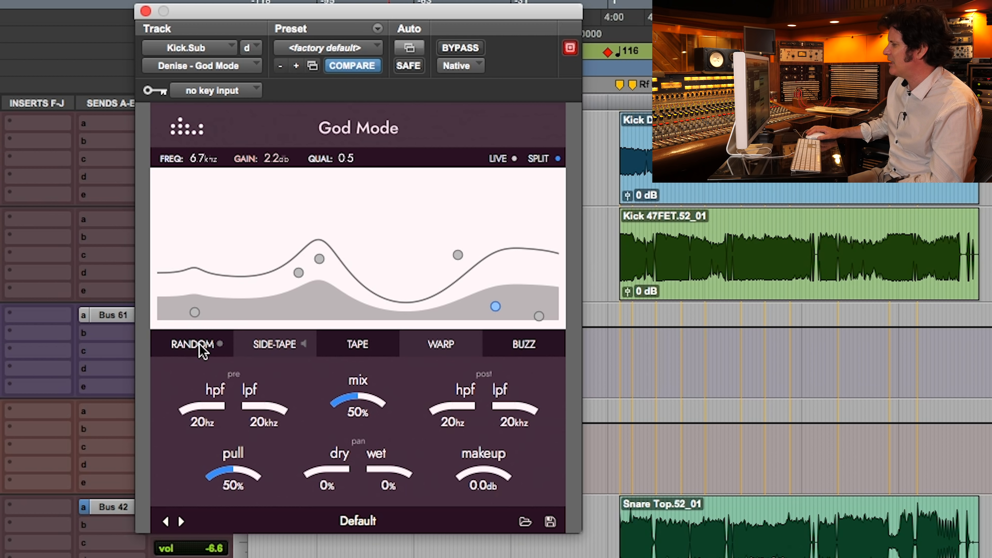
pyautogui.click(199, 344)
pyautogui.click(199, 345)
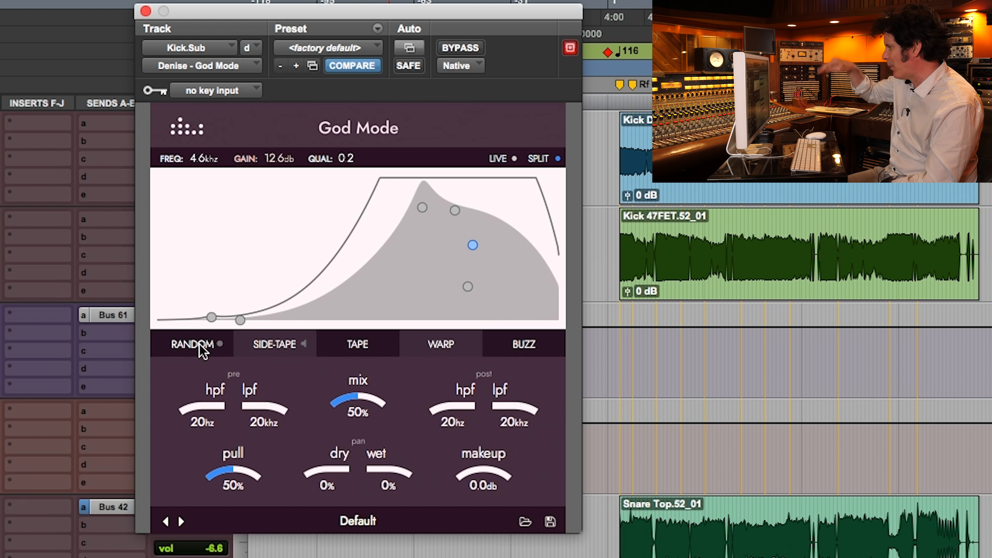
pyautogui.click(199, 346)
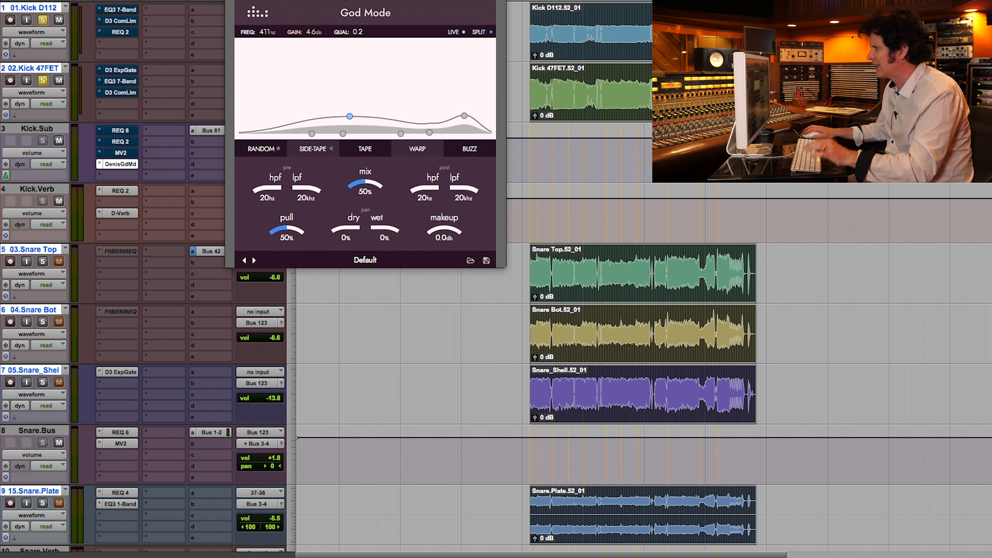
# Reposition the plug-in window, select a drum passage around the Pre Ch marker, and start playback.
pyautogui.moveTo(366, 1); pyautogui.dragTo(384, 0)
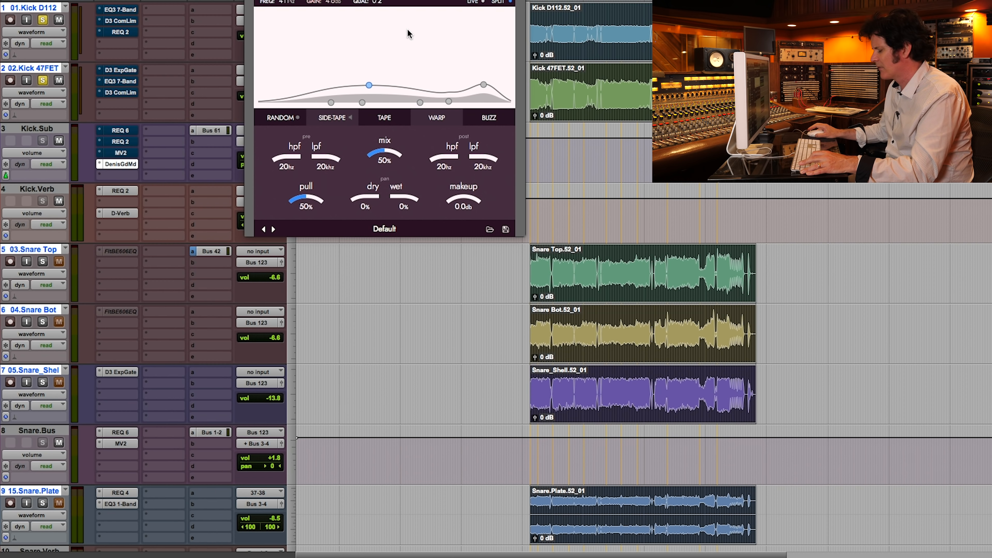
pyautogui.press('F5')
pyautogui.moveTo(597, 81); pyautogui.dragTo(735, 81)
pyautogui.press('space')
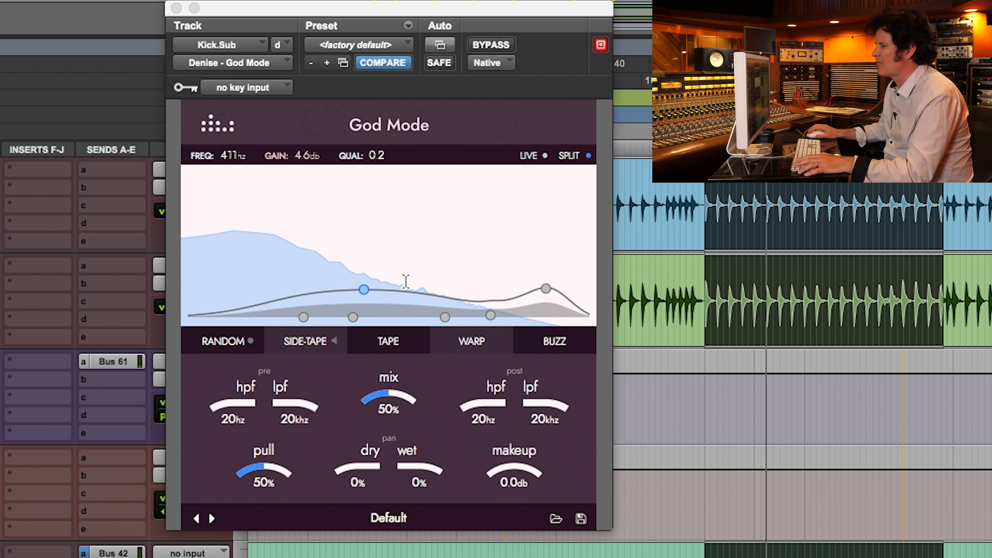
# Flatten the randomized EQ bands, leaving a 56 Hz boost of 16.3 dB with quality 1.3, and set pull to 0%.
pyautogui.moveTo(364, 292); pyautogui.dragTo(360, 318)
pyautogui.click(546, 289)
pyautogui.moveTo(544, 292); pyautogui.dragTo(556, 320)
pyautogui.moveTo(364, 317); pyautogui.dragTo(398, 315)
pyautogui.moveTo(306, 315); pyautogui.dragTo(274, 317)
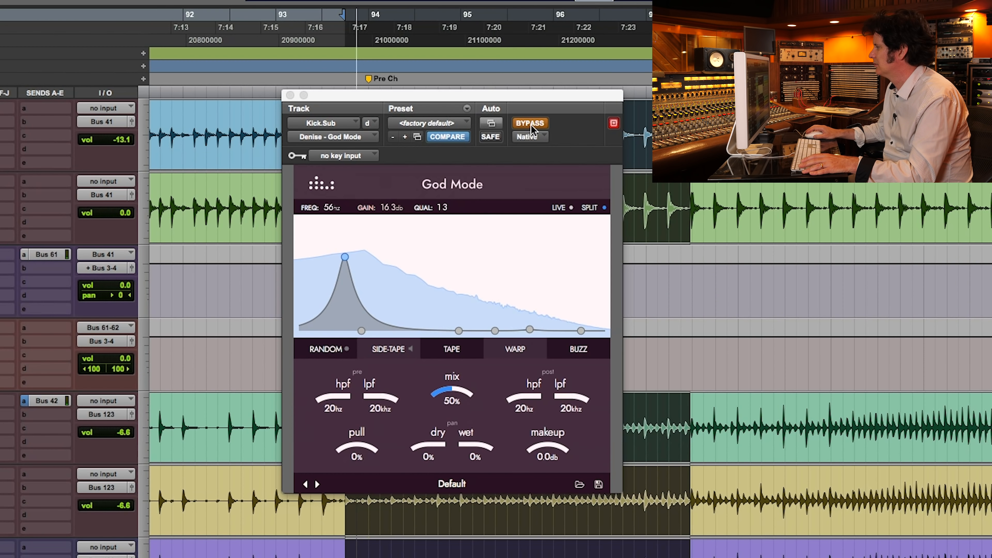
# Take God Mode out of bypass, raise the 56 Hz band's gain to 18.5 dB, and set the mix to 100%.
pyautogui.click(529, 124)
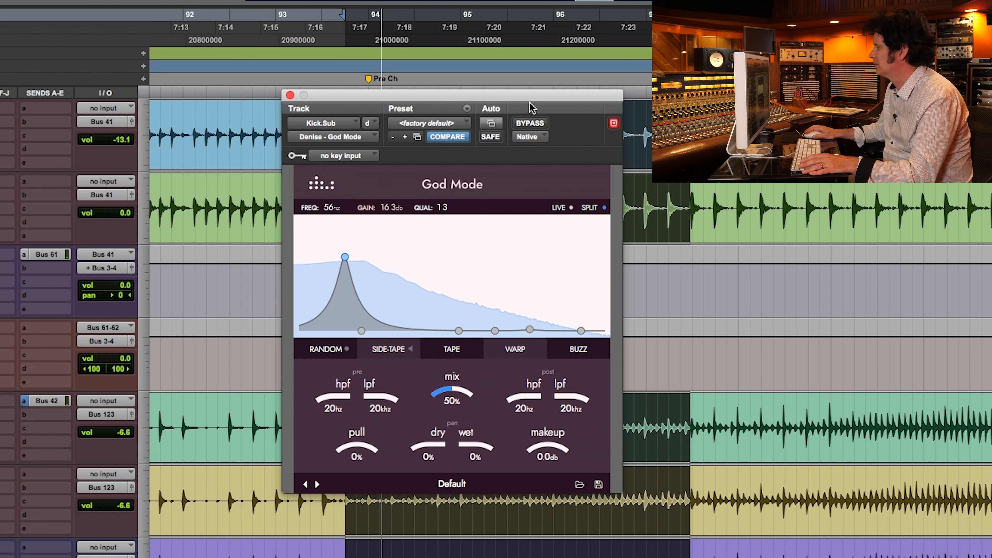
pyautogui.moveTo(517, 98); pyautogui.dragTo(302, 63)
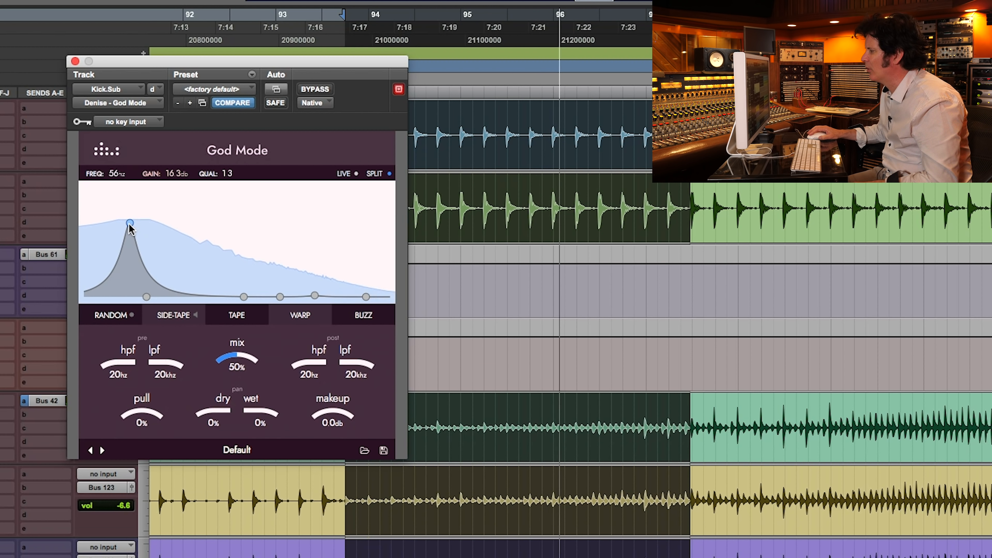
pyautogui.moveTo(129, 227); pyautogui.dragTo(130, 217)
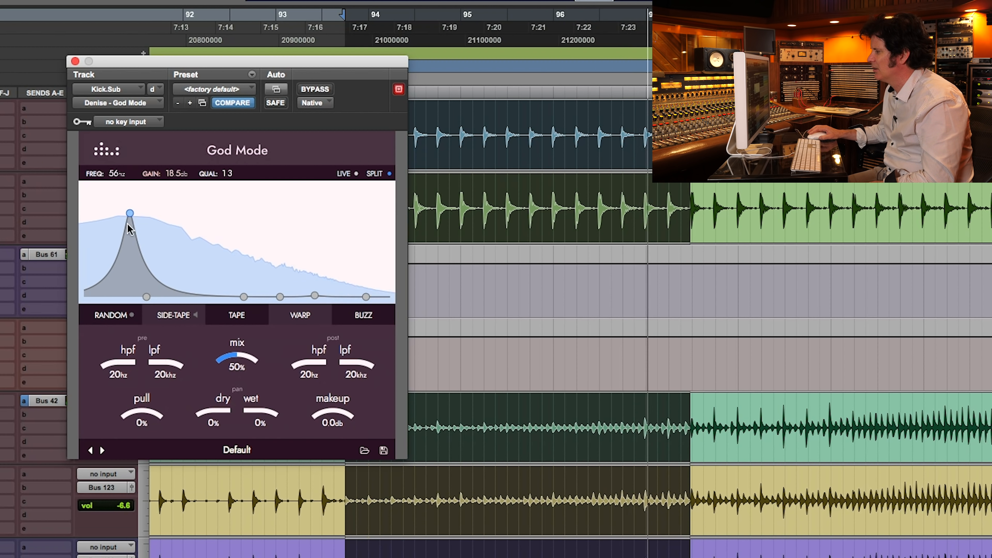
pyautogui.moveTo(235, 352); pyautogui.dragTo(274, 301)
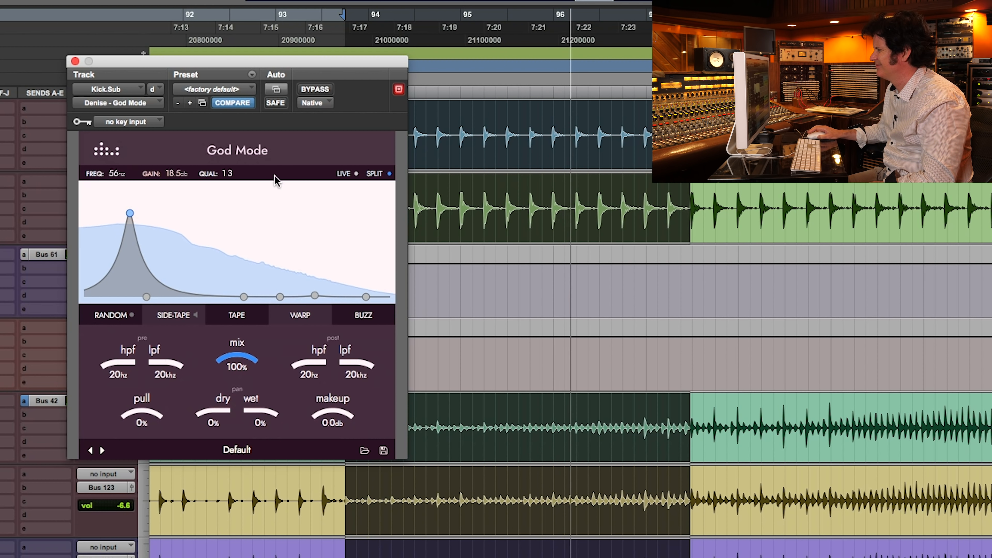
# Compare the Kick.Sub sound with God Mode bypassed and active while auditioning the selected passage.
pyautogui.click(319, 89)
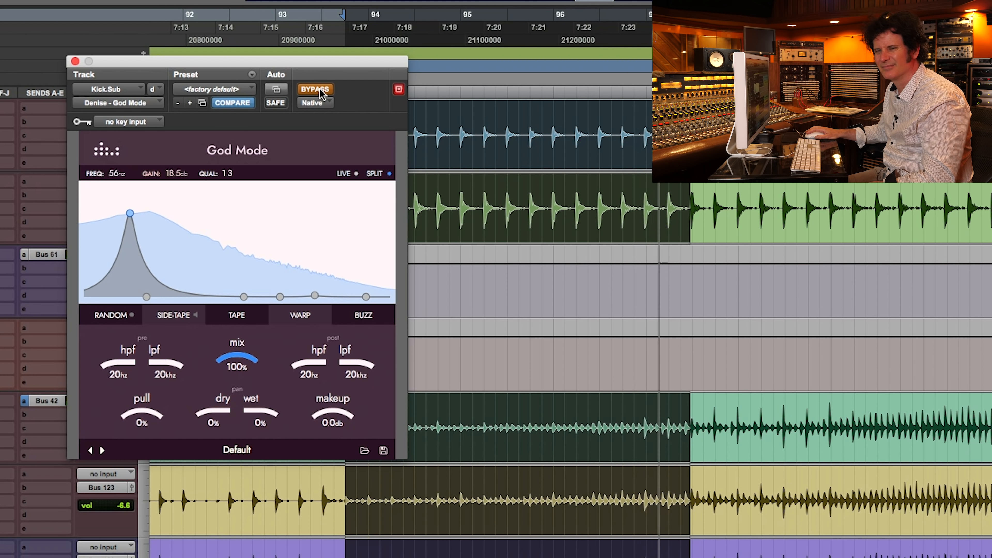
pyautogui.click(318, 89)
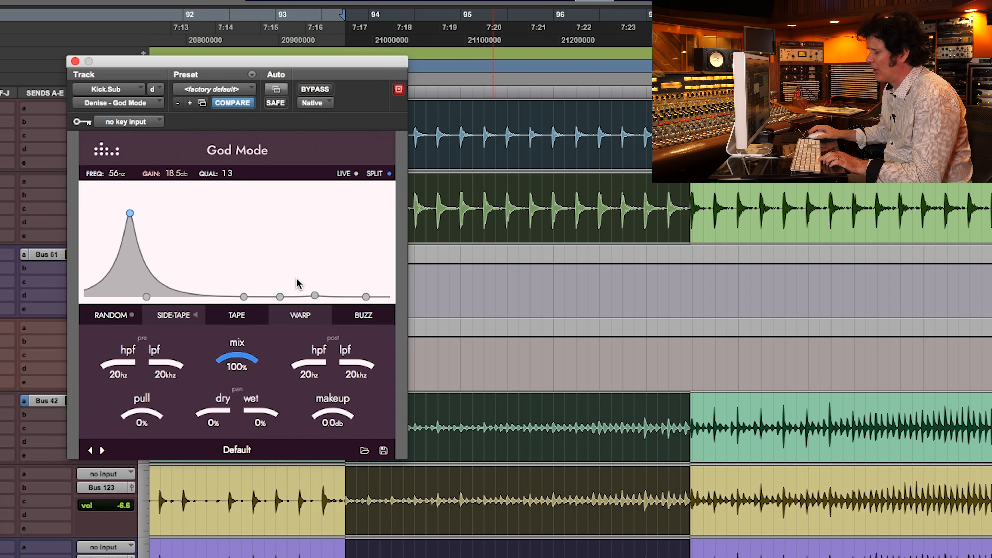
pyautogui.press('space')
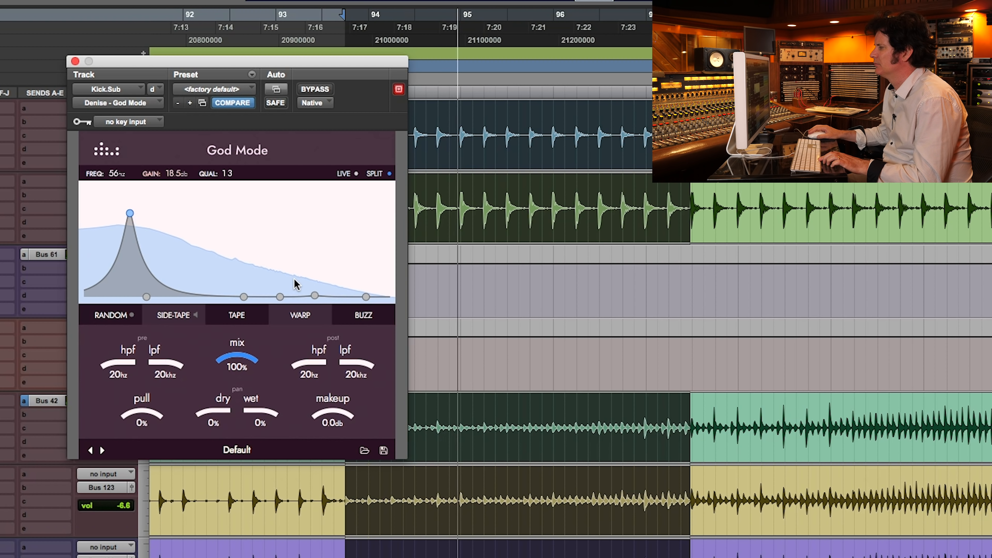
pyautogui.press('space')
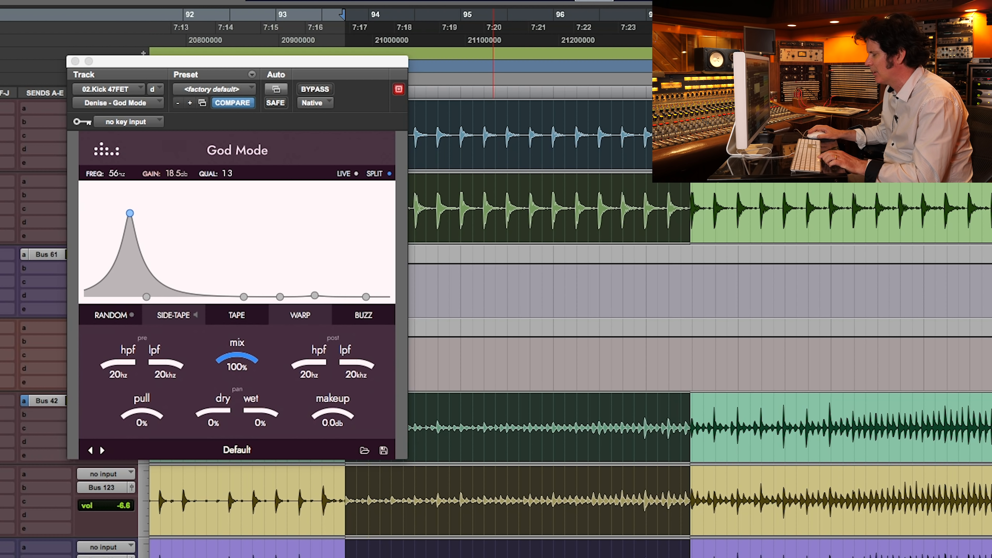
# Play the passage and compare 02.Kick 47FET with God Mode bypassed and active.
pyautogui.press('space')
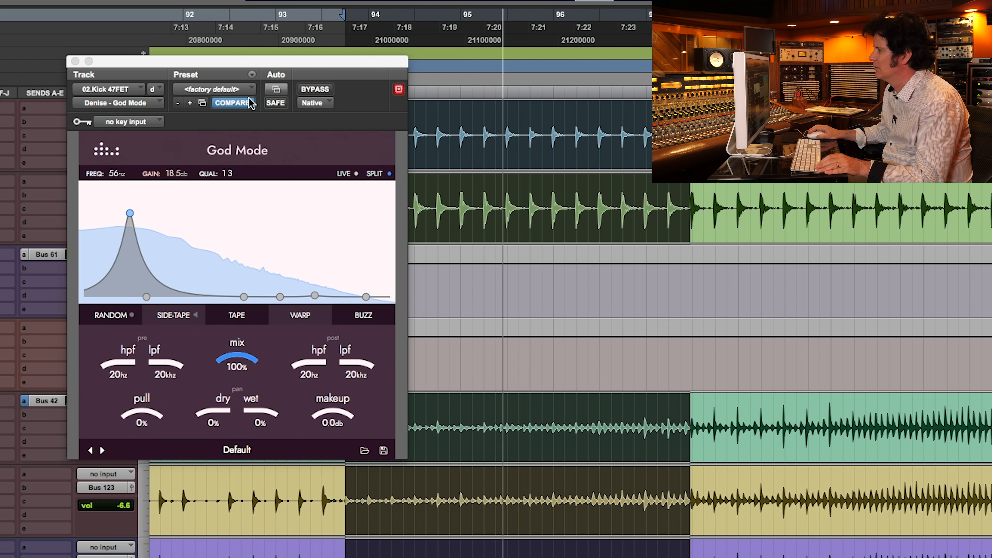
pyautogui.click(316, 90)
pyautogui.click(316, 90)
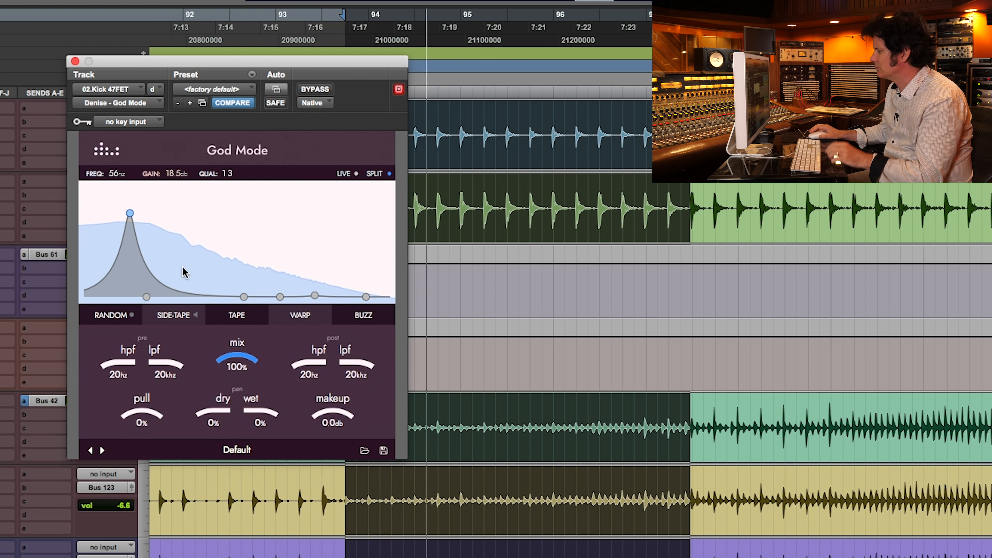
# Set the pre high-pass filter to 22 Hz and the post low-pass filter to 112 Hz, auditioning the kick.
pyautogui.moveTo(111, 363); pyautogui.dragTo(113, 353)
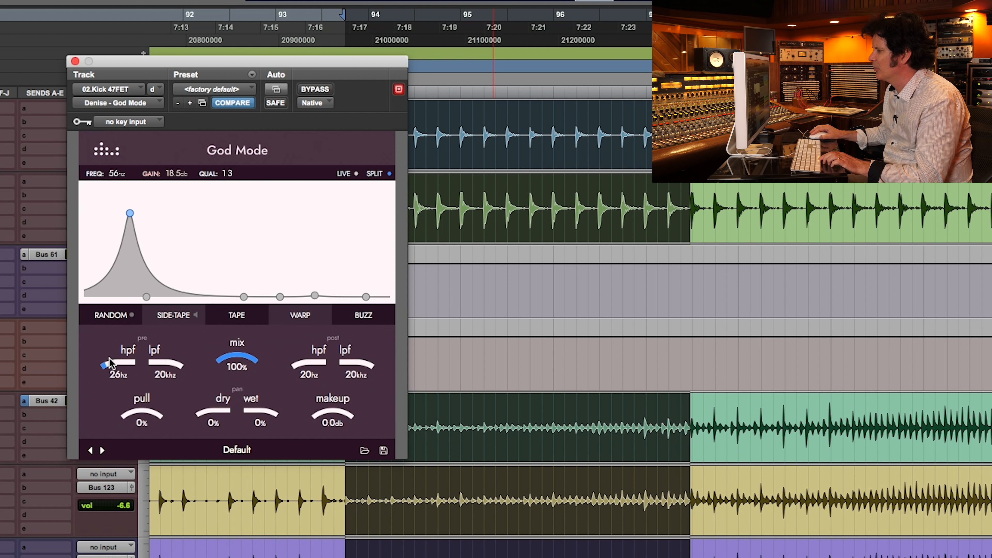
pyautogui.moveTo(108, 360); pyautogui.dragTo(109, 359)
pyautogui.moveTo(364, 363); pyautogui.dragTo(386, 334)
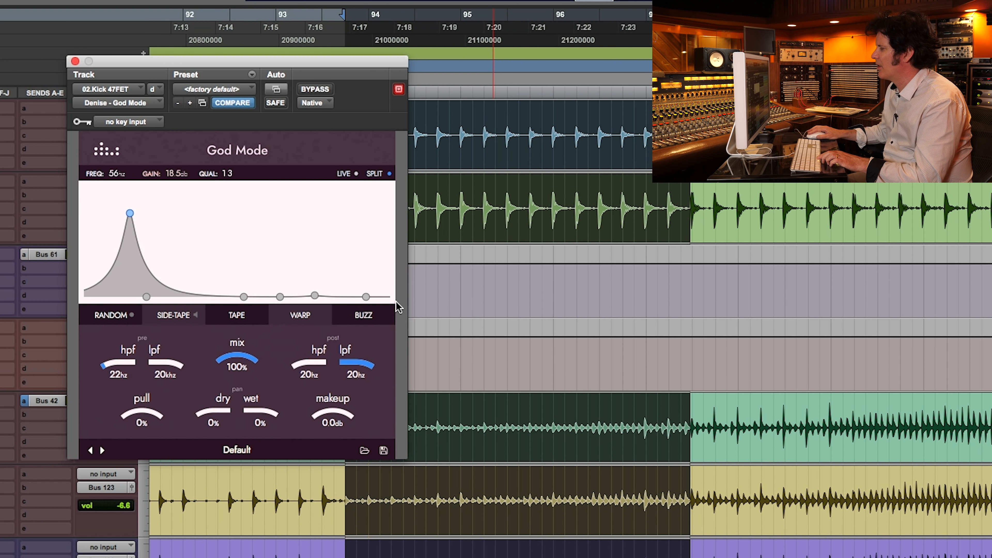
pyautogui.press('space')
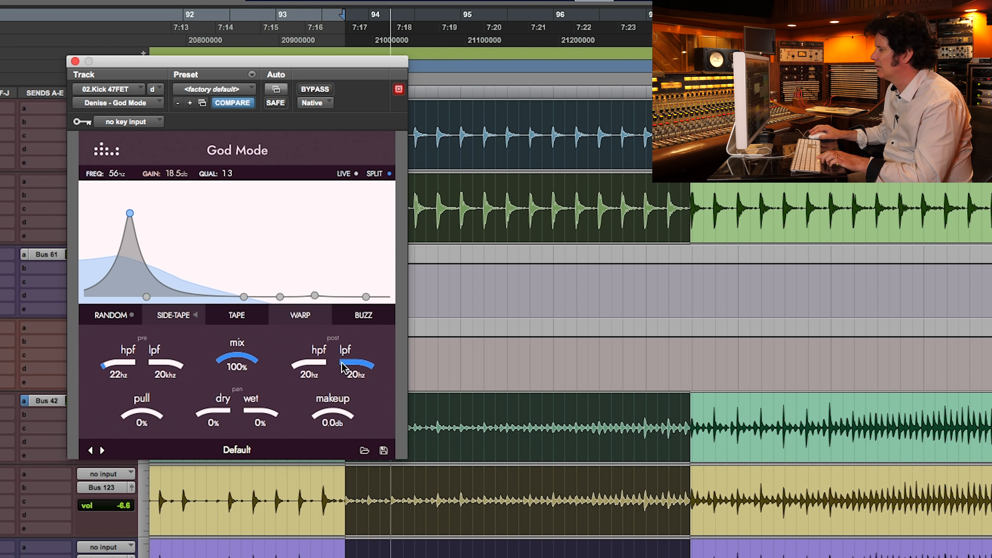
pyautogui.moveTo(345, 357); pyautogui.dragTo(331, 382)
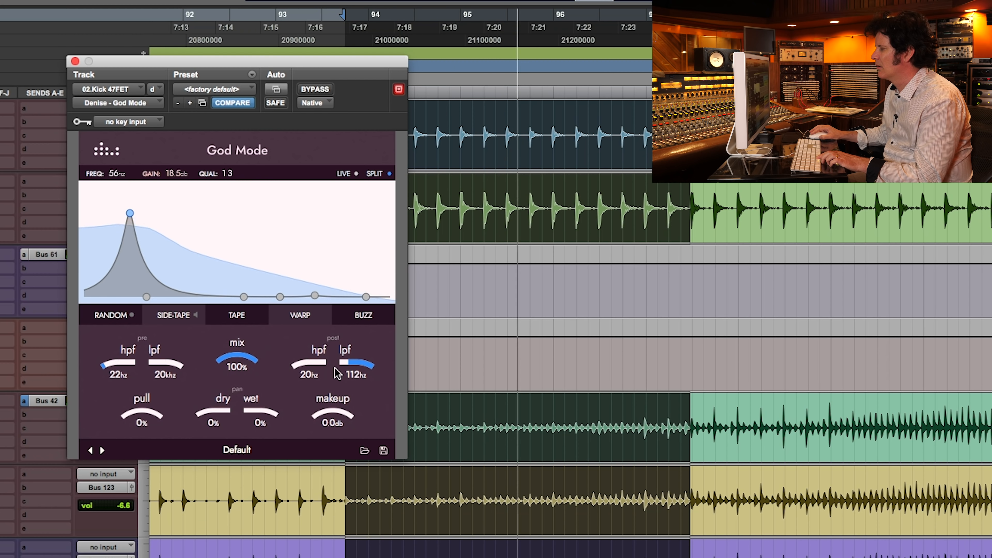
pyautogui.press('space')
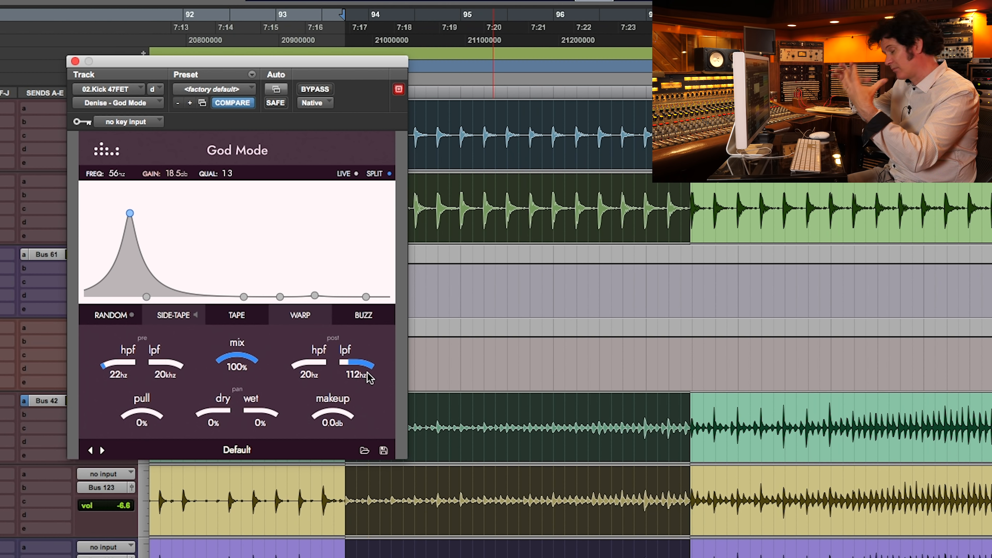
# Lower the post low-pass filter to 88 Hz while the kick plays.
pyautogui.press('space')
pyautogui.moveTo(341, 368); pyautogui.dragTo(359, 367)
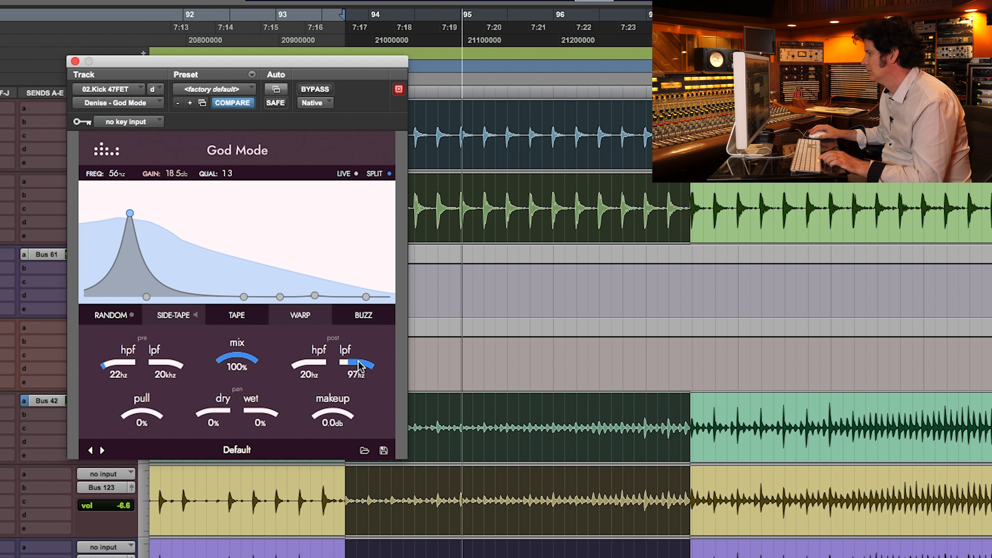
pyautogui.moveTo(359, 367); pyautogui.dragTo(356, 370)
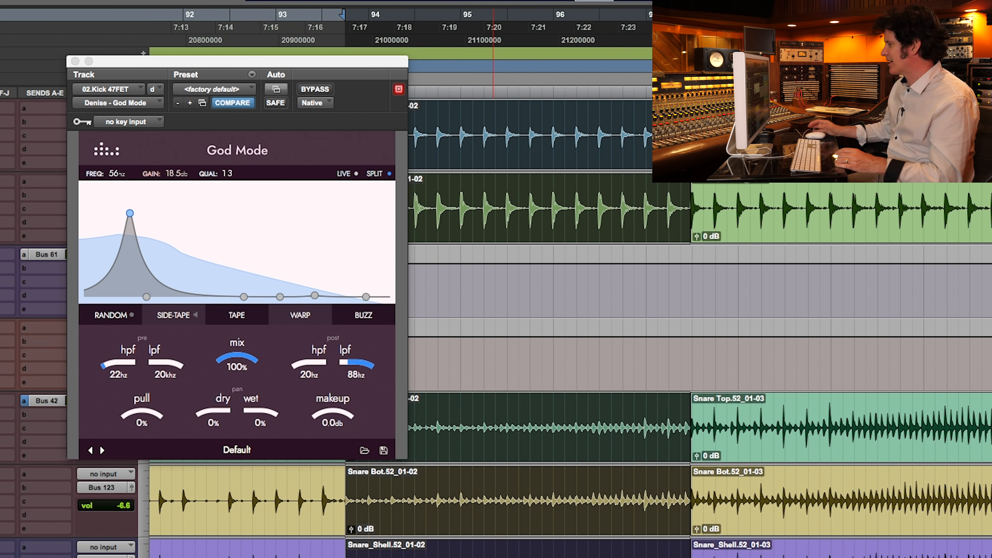
# Raise the Tape amount to 100% and back it off slightly while auditioning the kick.
pyautogui.press('space')
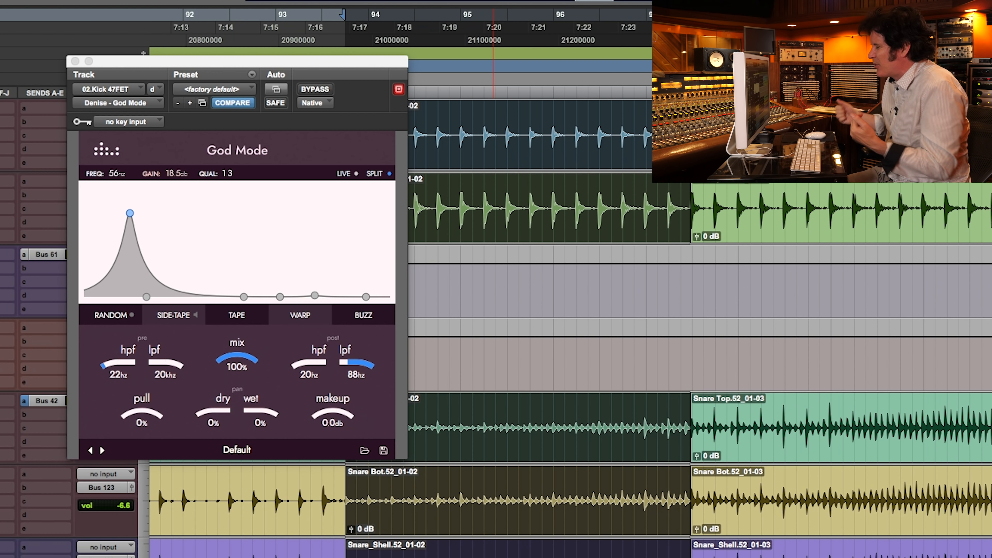
pyautogui.moveTo(246, 314); pyautogui.dragTo(349, 323)
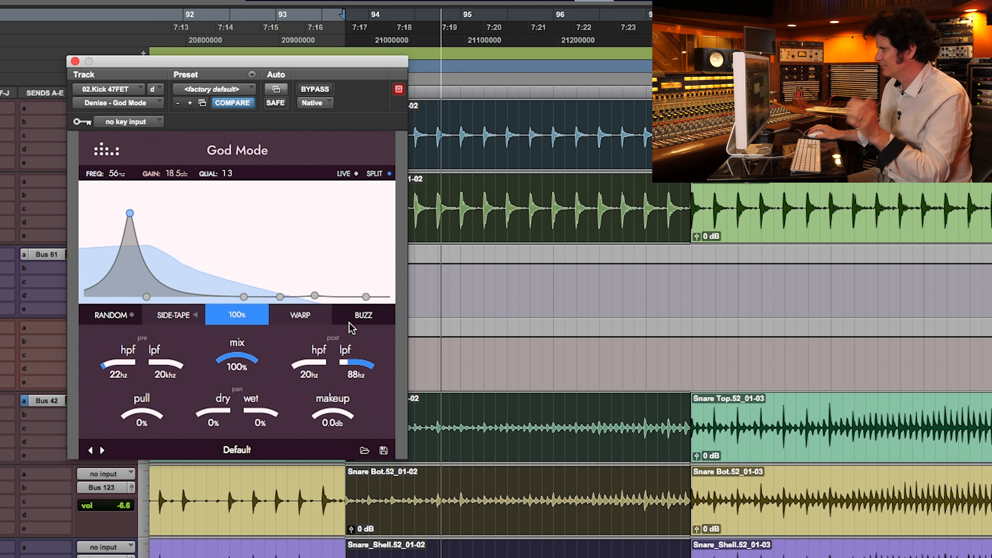
pyautogui.moveTo(349, 322); pyautogui.dragTo(321, 323)
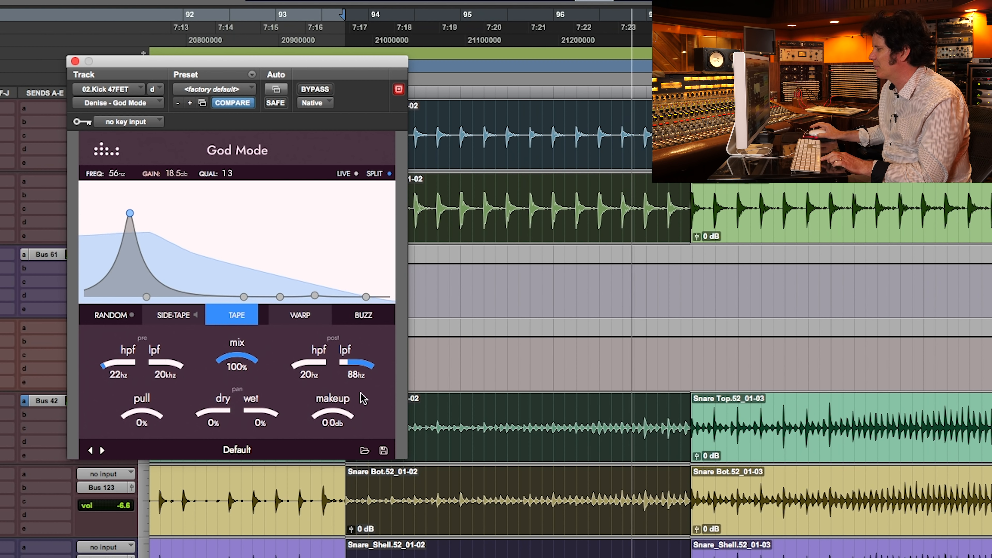
# Raise the kick's God Mode makeup gain to 7.1 dB and compare the plug-in bypassed and active.
pyautogui.moveTo(333, 414); pyautogui.dragTo(332, 405)
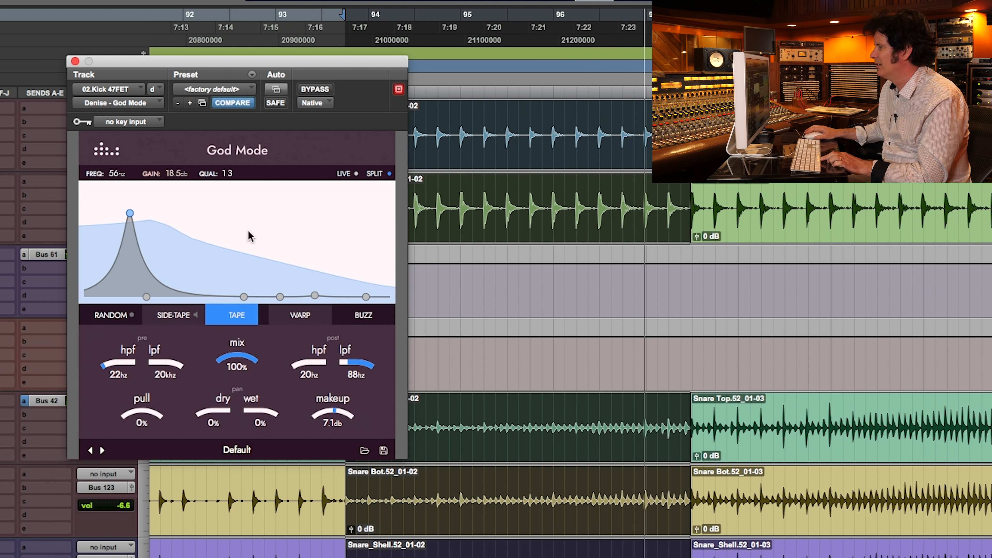
pyautogui.click(317, 90)
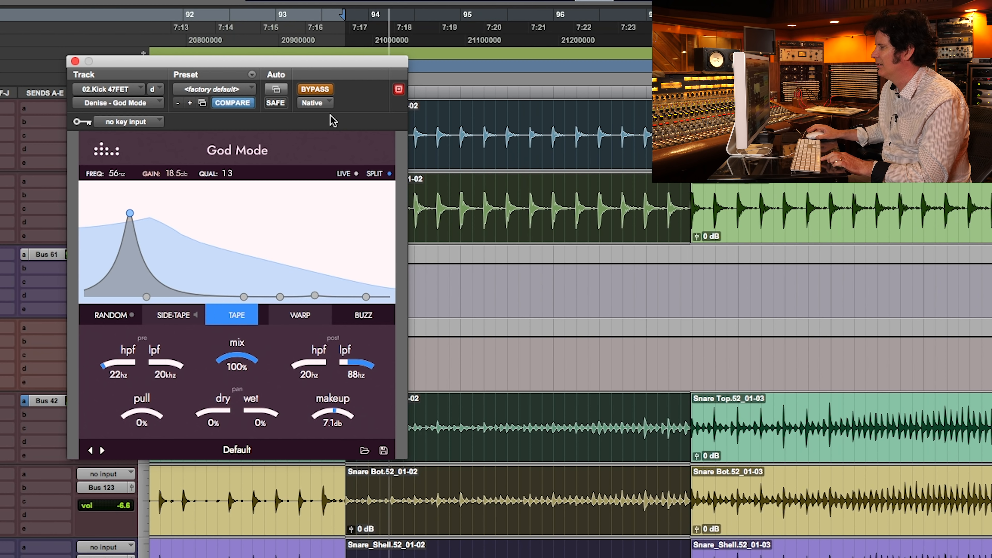
pyautogui.click(324, 91)
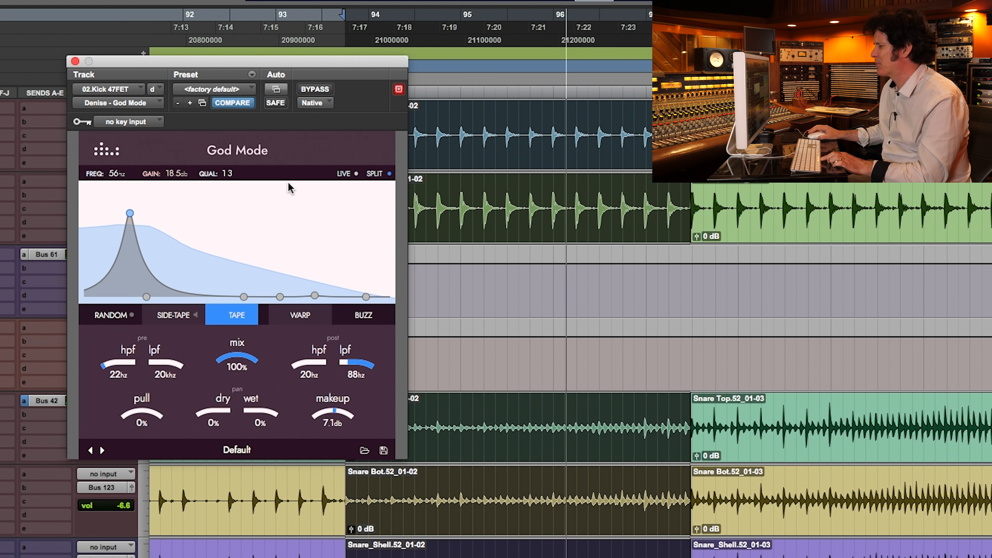
# Replace the kick's Tape saturation with a little under half Warp and set the makeup gain to 6.5 dB.
pyautogui.click(235, 314)
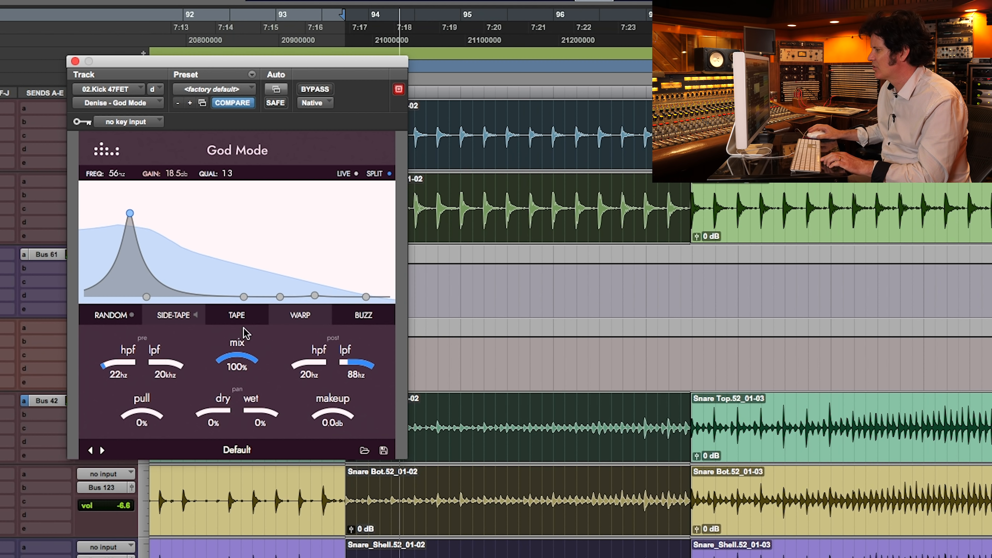
pyautogui.moveTo(303, 317); pyautogui.dragTo(341, 317)
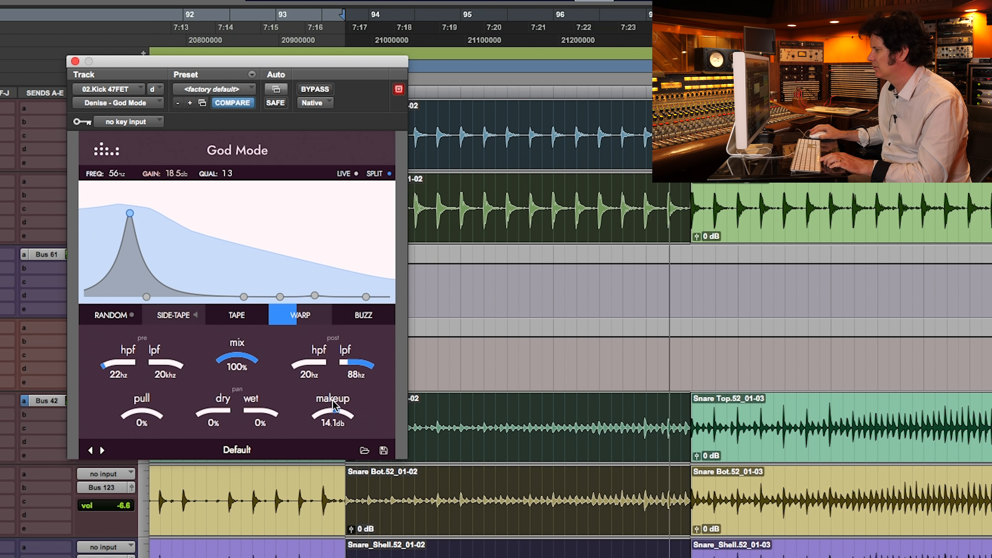
pyautogui.moveTo(332, 401); pyautogui.dragTo(329, 412)
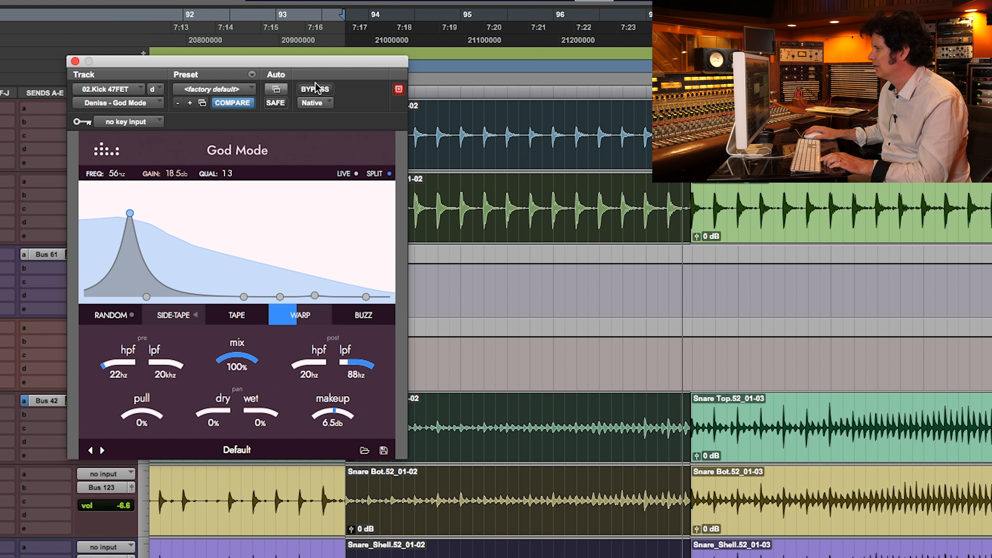
# Audition 02.Kick 47FET with the Warp setting, comparing God Mode bypassed and active.
pyautogui.click(317, 88)
pyautogui.click(319, 90)
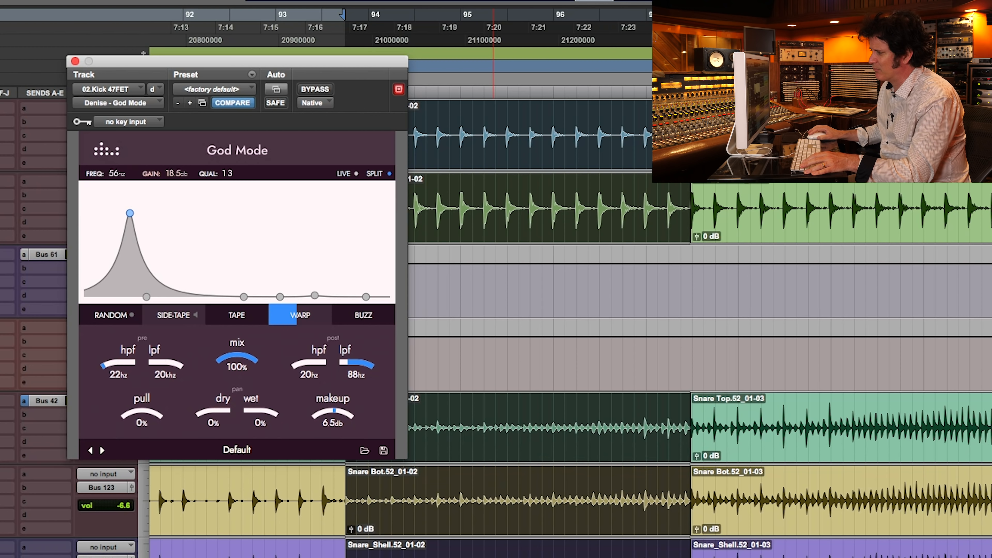
pyautogui.press('space')
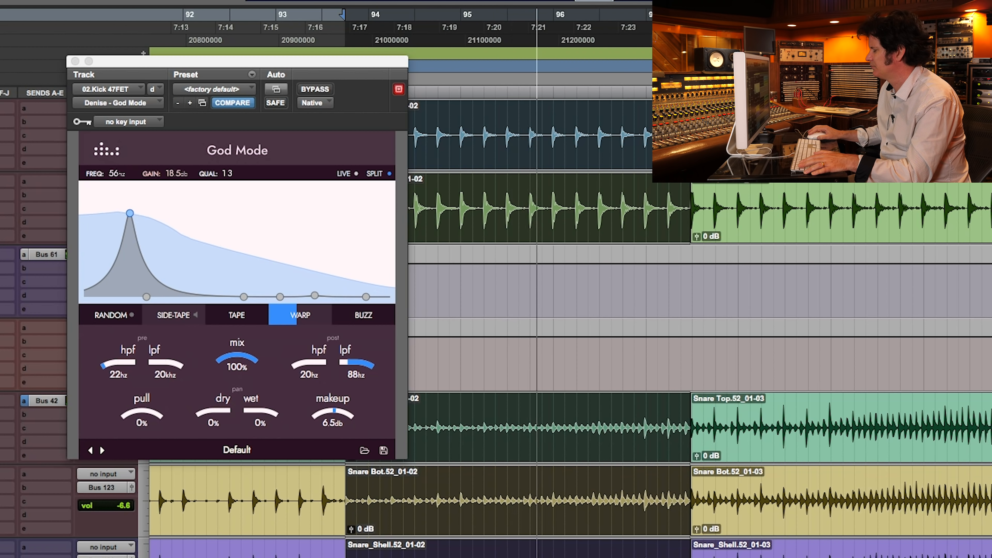
pyautogui.press('space')
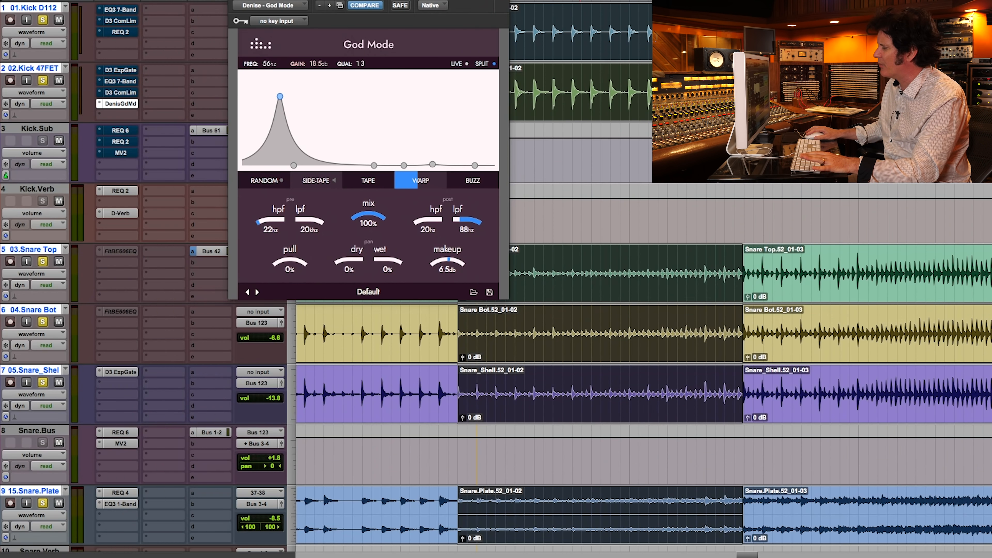
# Close the kick's God Mode window and select the first bars of the chorus at bar 103 across the drum tracks.
pyautogui.press('super+w')
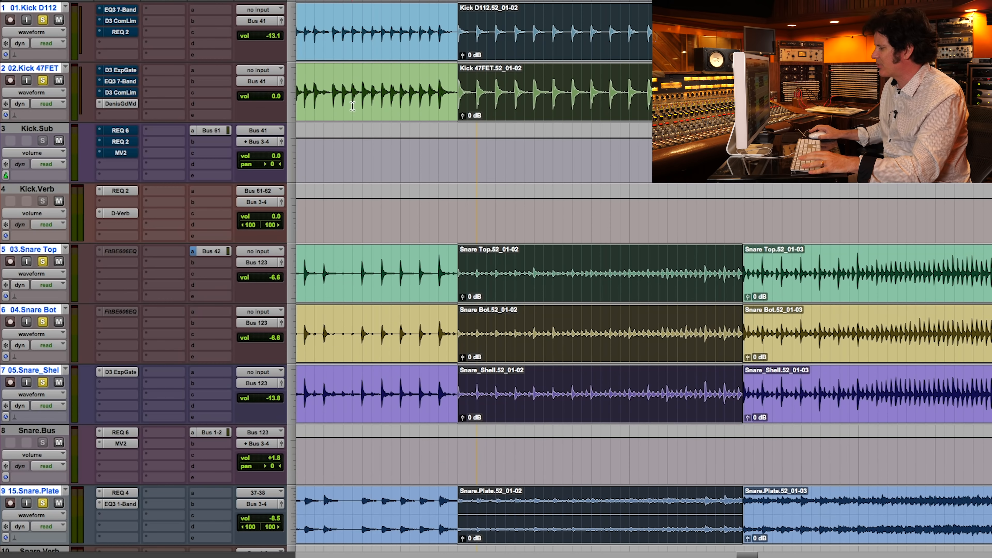
pyautogui.scroll(-20, 116, 129)
pyautogui.scroll(10, 117, 129)
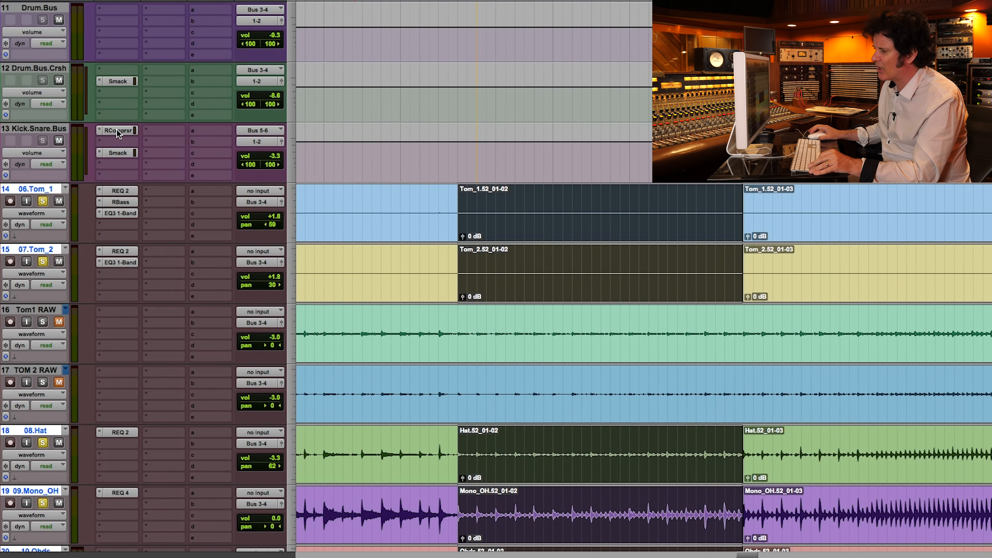
pyautogui.scroll(-4, 116, 129)
pyautogui.scroll(-2, 116, 129)
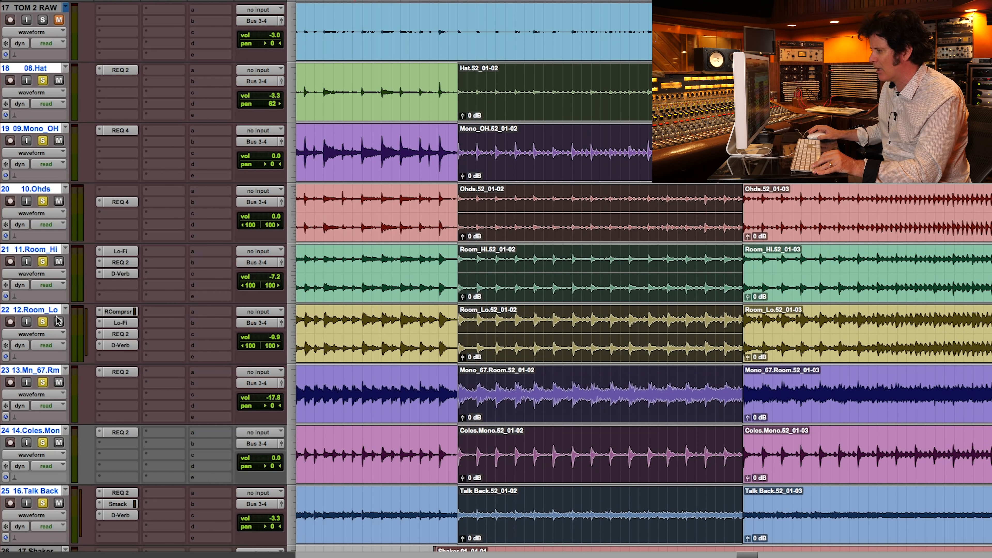
pyautogui.press('r')
pyautogui.press('r')
pyautogui.press('r')
pyautogui.press('r')
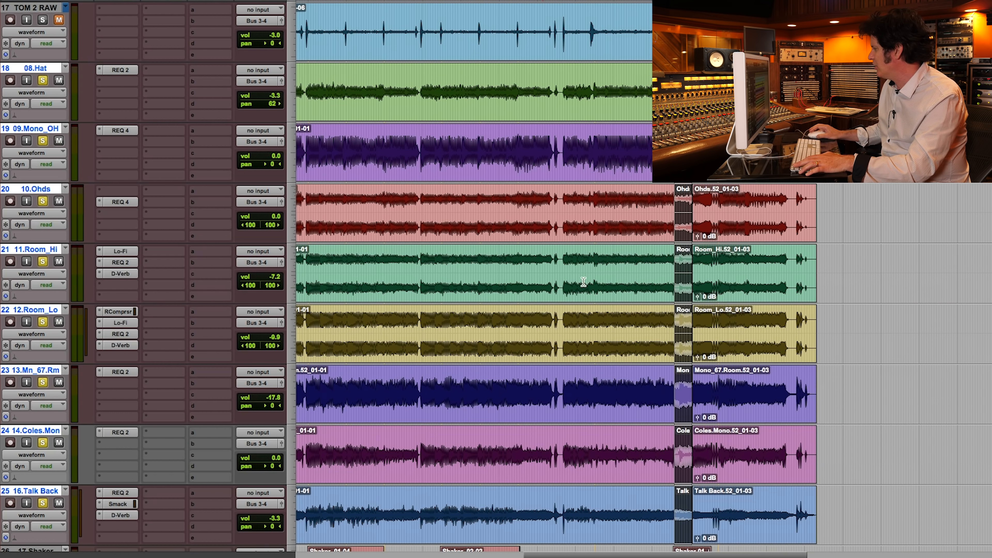
pyautogui.moveTo(696, 257); pyautogui.dragTo(804, 257)
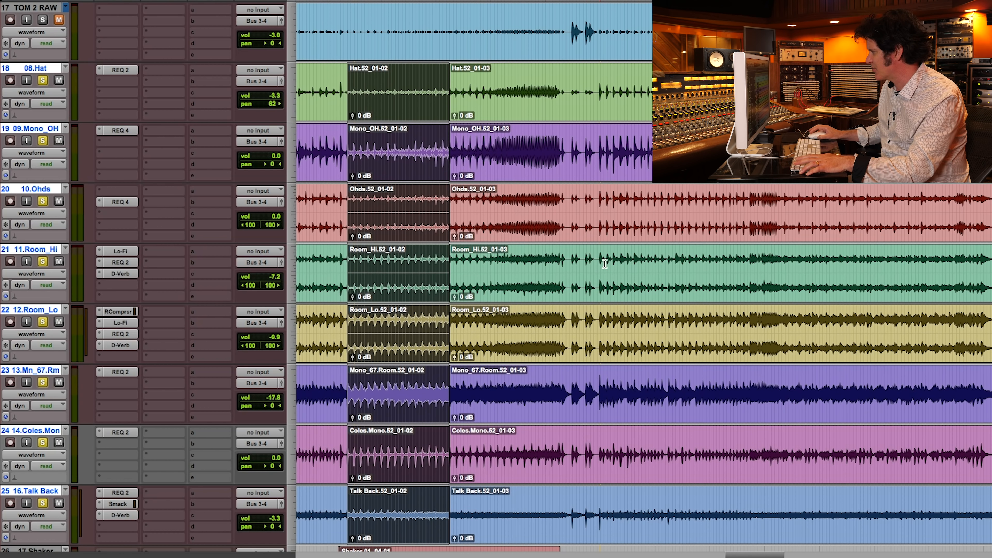
pyautogui.moveTo(533, 274); pyautogui.dragTo(526, 273)
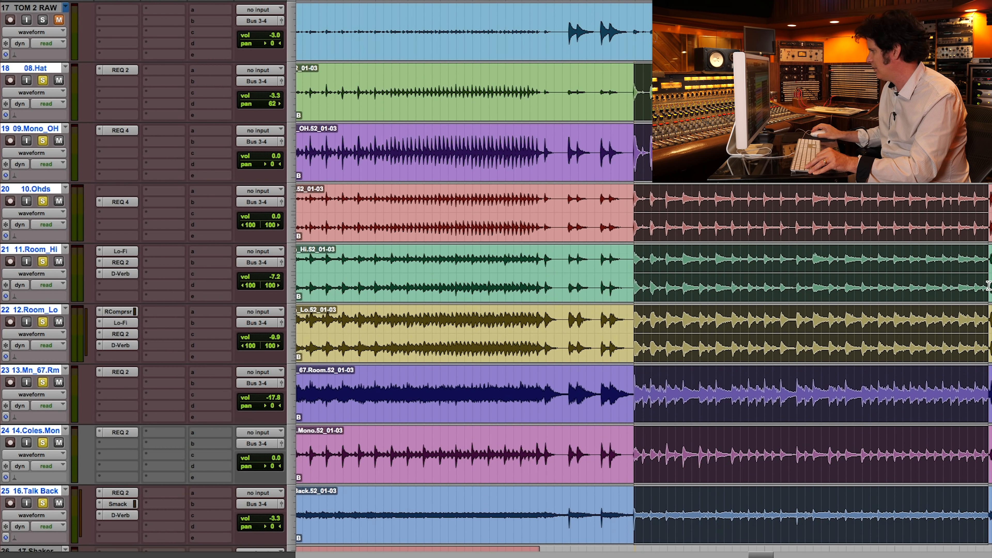
# Clear the other solos, solo 11.Room_Hi and bypass its Lo-Fi, REQ 2 and D-Verb inserts.
pyautogui.keyDown('alt'); pyautogui.click(42, 261); pyautogui.keyUp('alt')
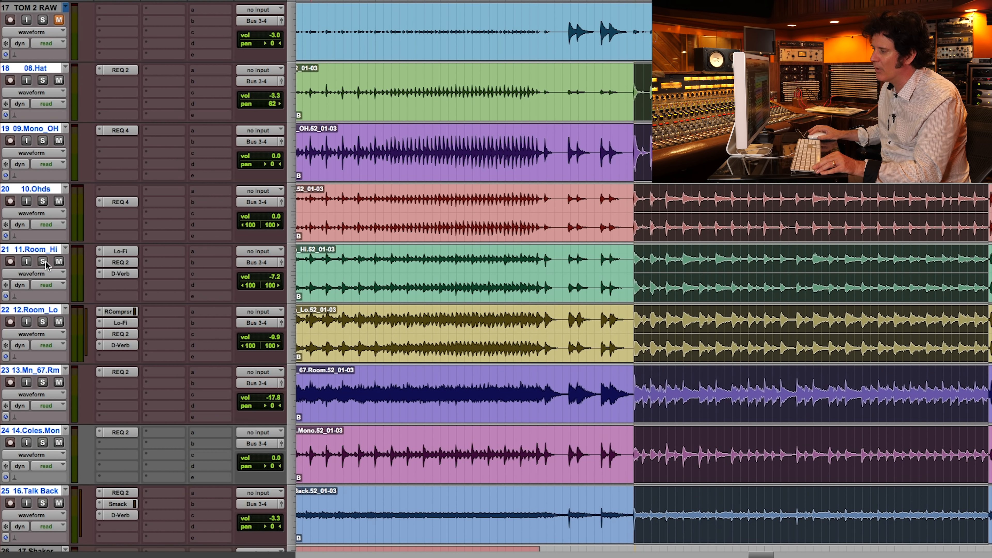
pyautogui.click(116, 252)
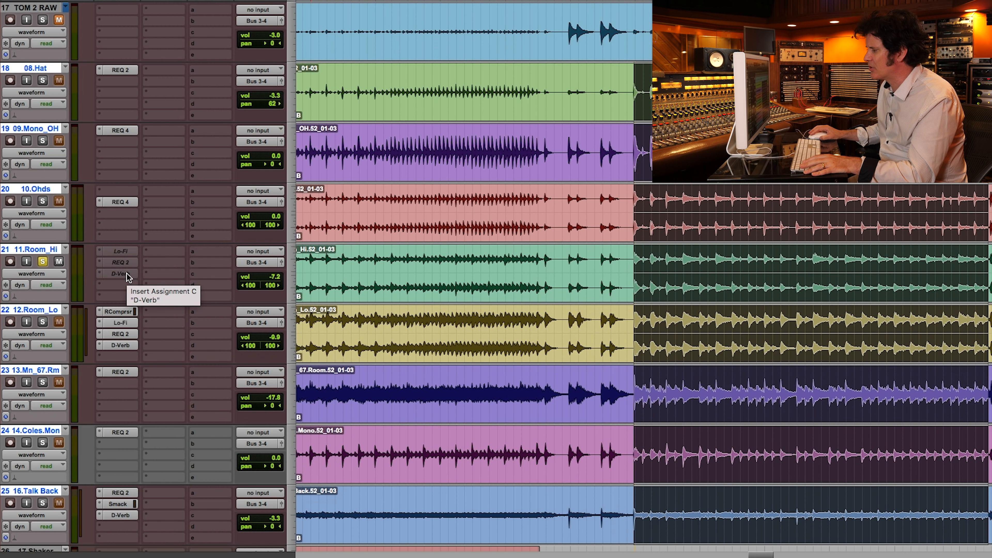
# Move D-Verb to a later insert slot on 11.Room_Hi and insert Denise God Mode in slot C.
pyautogui.moveTo(125, 274); pyautogui.dragTo(156, 288)
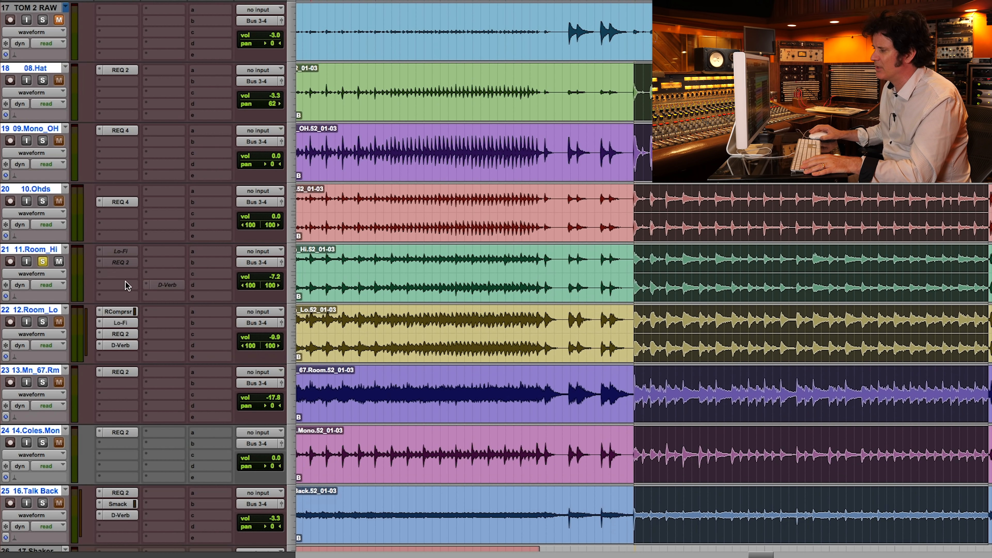
pyautogui.click(100, 276)
pyautogui.moveTo(171, 275)
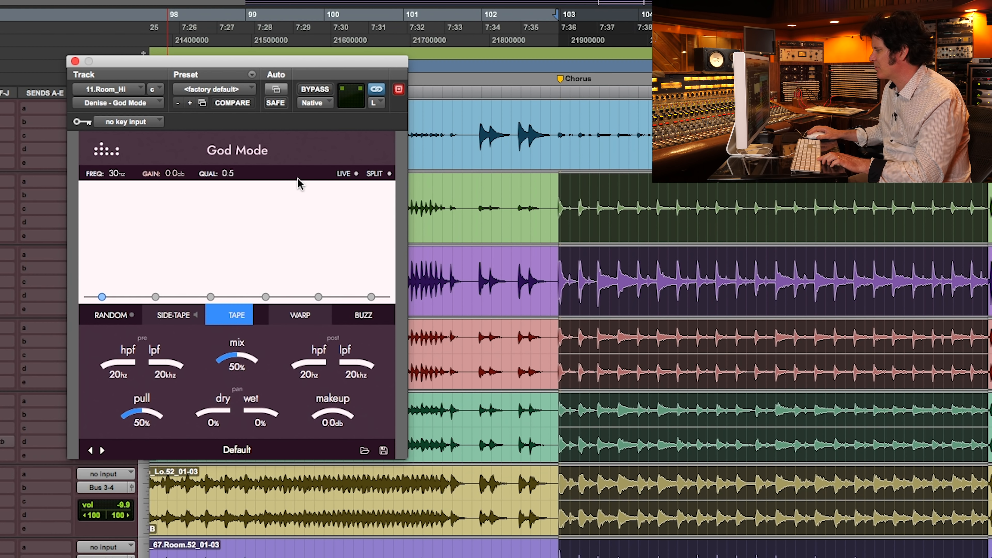
# Compare the chorus room sound with God Mode at its default settings bypassed and active.
pyautogui.click(320, 89)
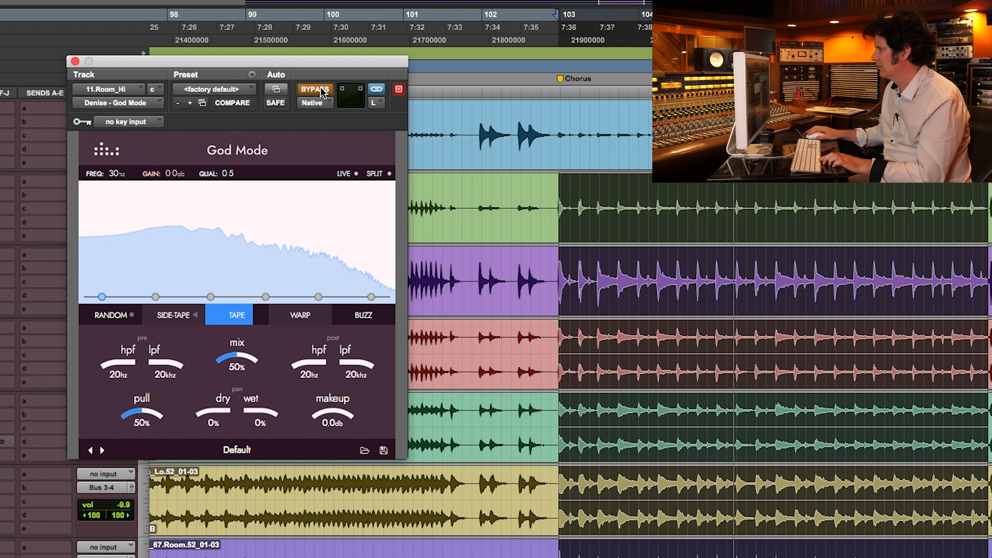
pyautogui.click(315, 90)
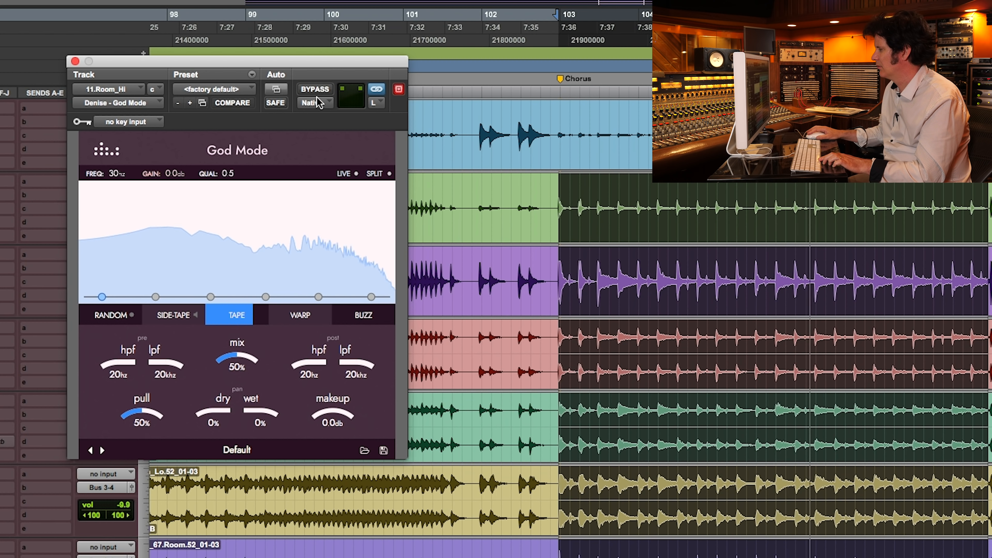
# Boost 11.Room_Hi 15.5 dB at 4.0 kHz and shift the saturation from Tape to 83% Warp.
pyautogui.moveTo(264, 296); pyautogui.dragTo(318, 229)
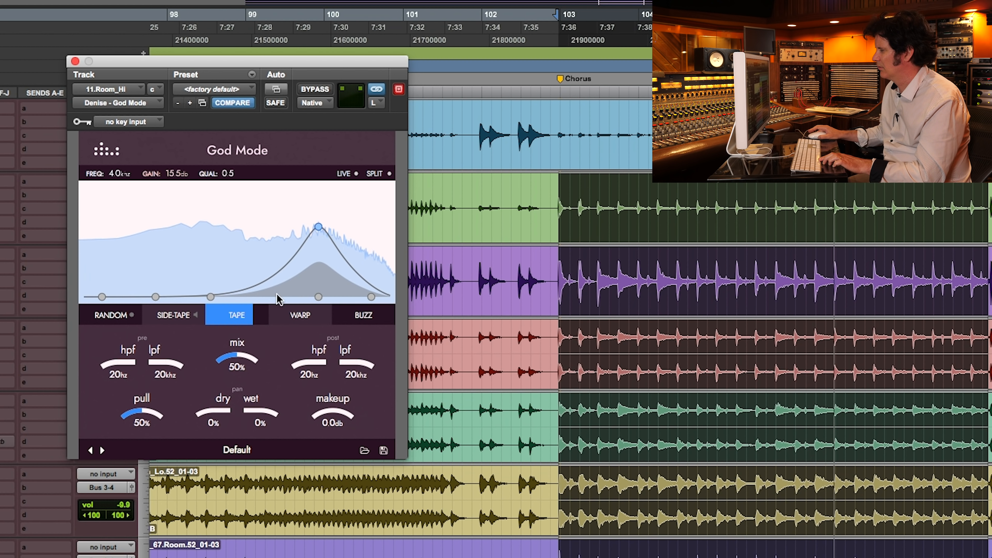
pyautogui.moveTo(253, 320); pyautogui.dragTo(191, 319)
pyautogui.moveTo(299, 322); pyautogui.dragTo(363, 324)
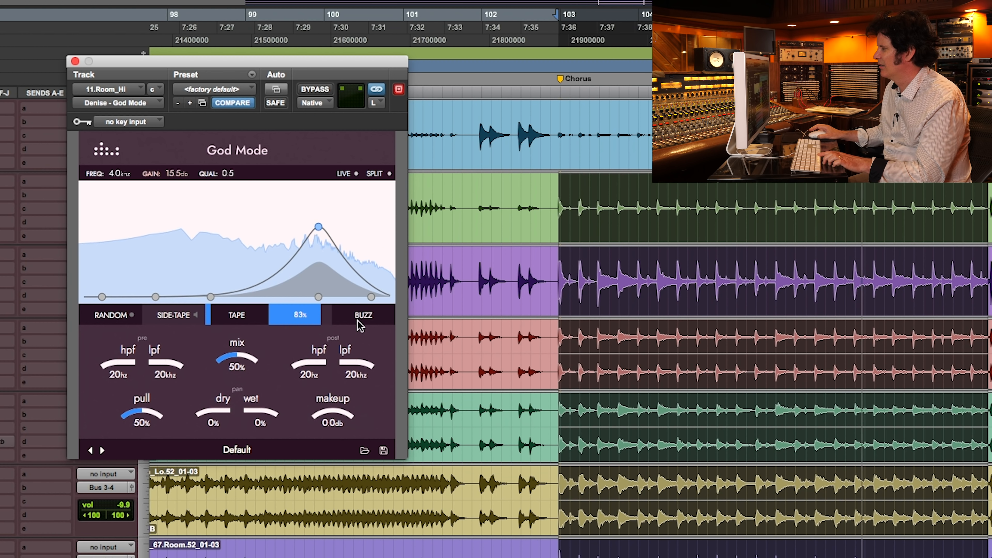
pyautogui.press('space')
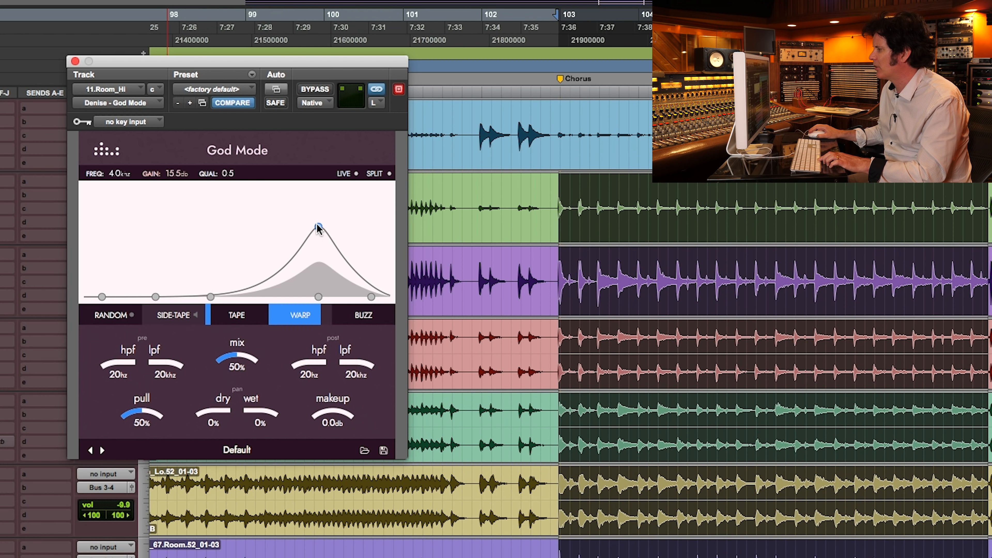
# Move the room track's boost up to 5.2 kHz with 15.2 dB of gain during playback.
pyautogui.press('space')
pyautogui.moveTo(318, 227); pyautogui.dragTo(331, 228)
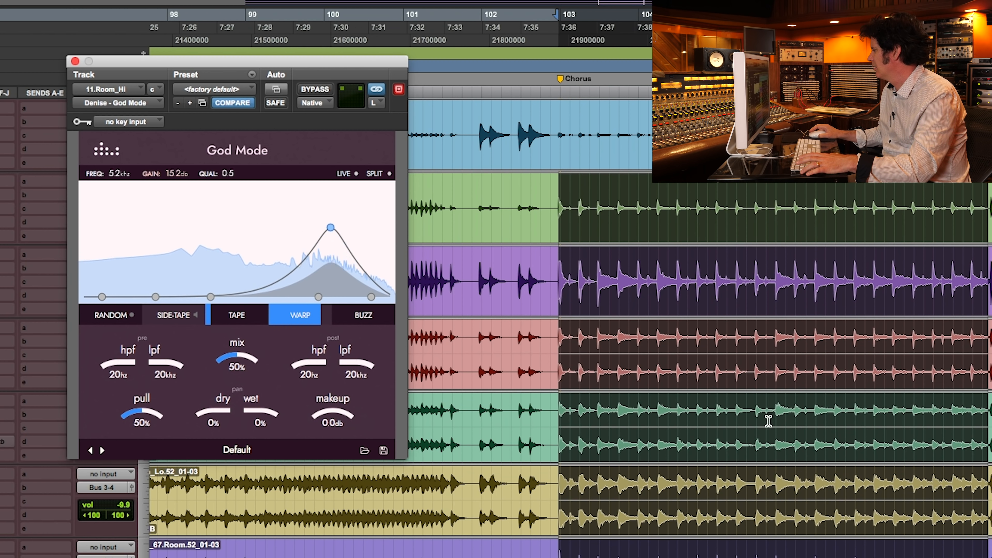
# Select a short snippet of the chorus, play it and compare 11.Room_Hi with God Mode bypassed and active.
pyautogui.press('space')
pyautogui.moveTo(775, 420); pyautogui.dragTo(834, 422)
pyautogui.press('space')
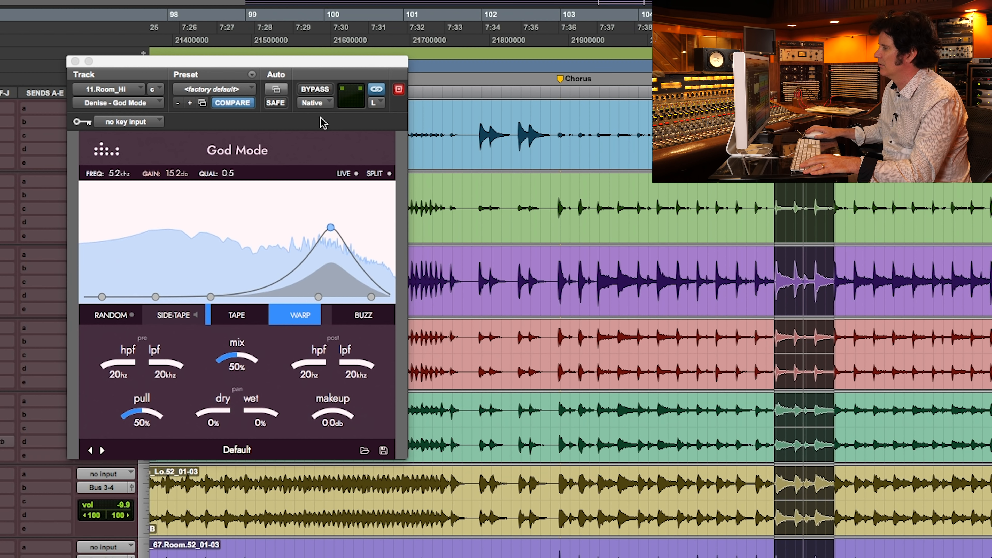
pyautogui.click(321, 90)
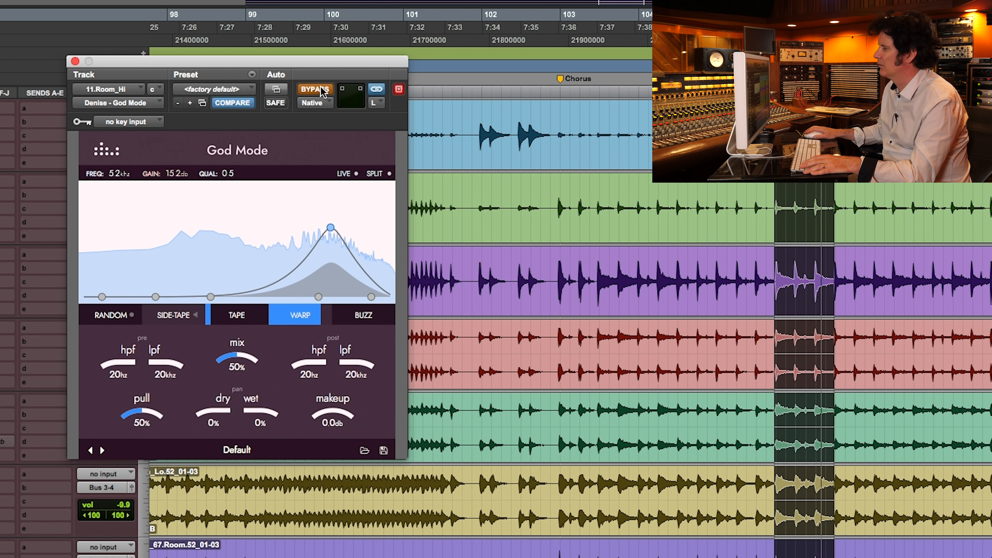
pyautogui.click(321, 90)
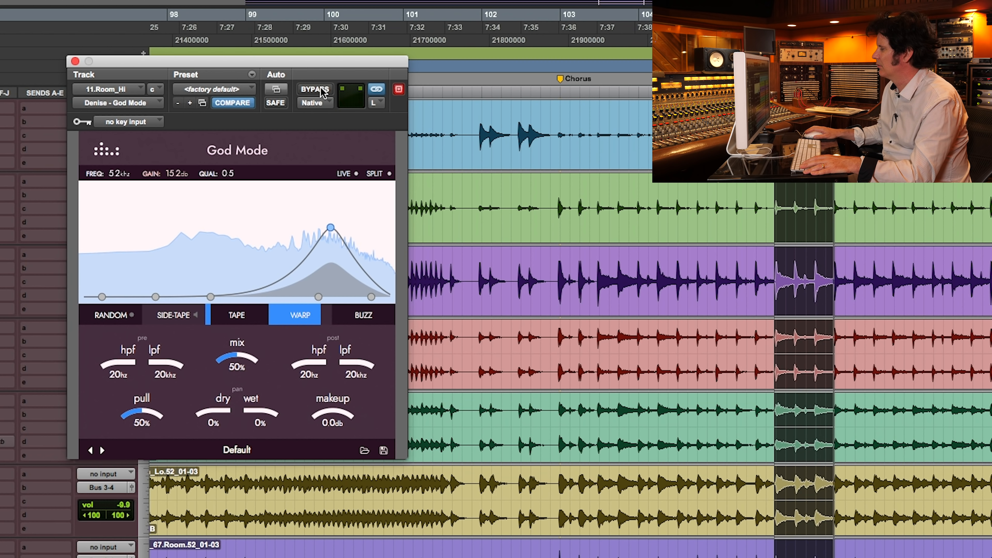
# Shape the room sound with an 11.0 dB boost at 5.4 kHz, 88% mix, 40% pull, more Tape, a 5.3 kHz post low-pass and 3.7 dB makeup.
pyautogui.moveTo(330, 229); pyautogui.dragTo(332, 209)
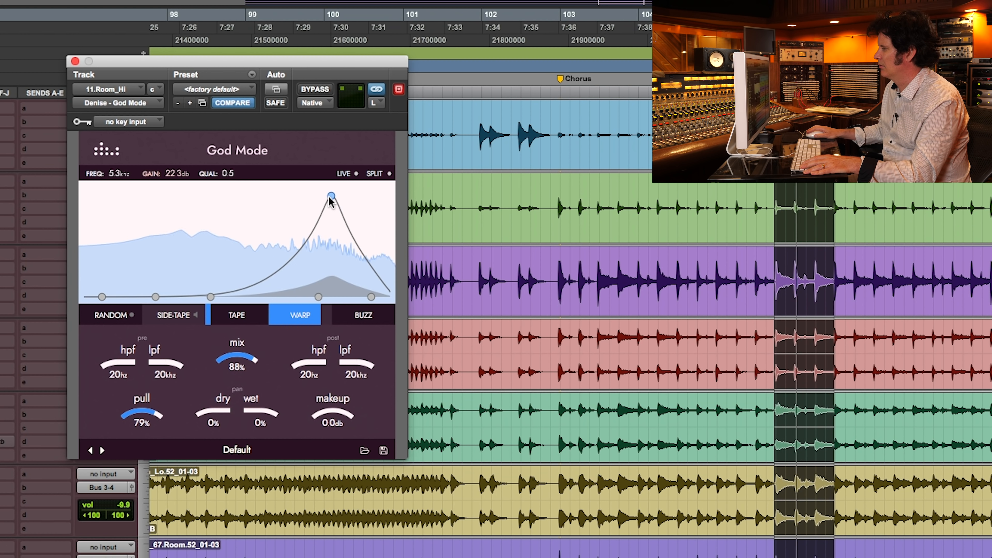
pyautogui.moveTo(332, 249); pyautogui.dragTo(332, 252)
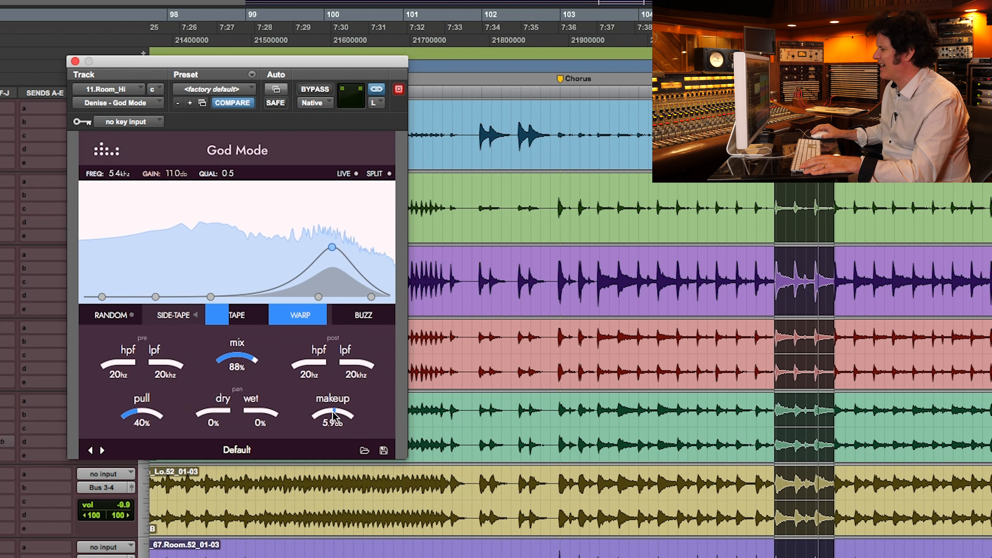
pyautogui.moveTo(332, 415); pyautogui.dragTo(330, 420)
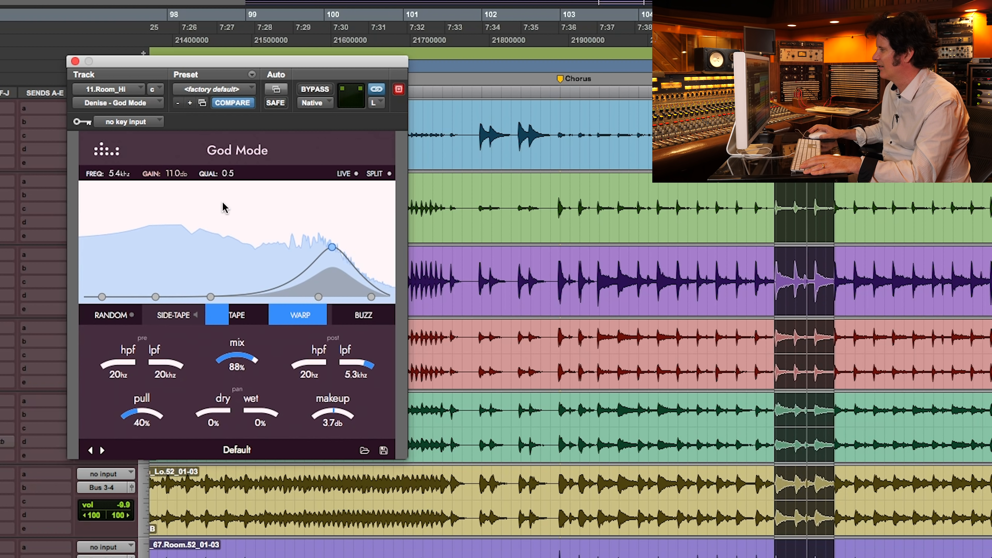
# Compare the filtered, saturated 11.Room_Hi with God Mode bypassed and active, and stop playback.
pyautogui.click(319, 90)
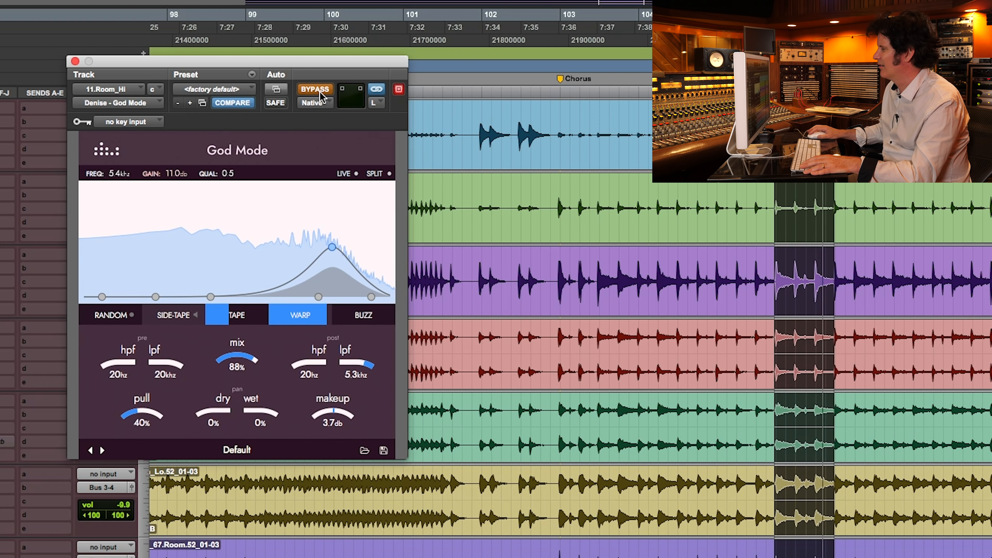
pyautogui.click(318, 91)
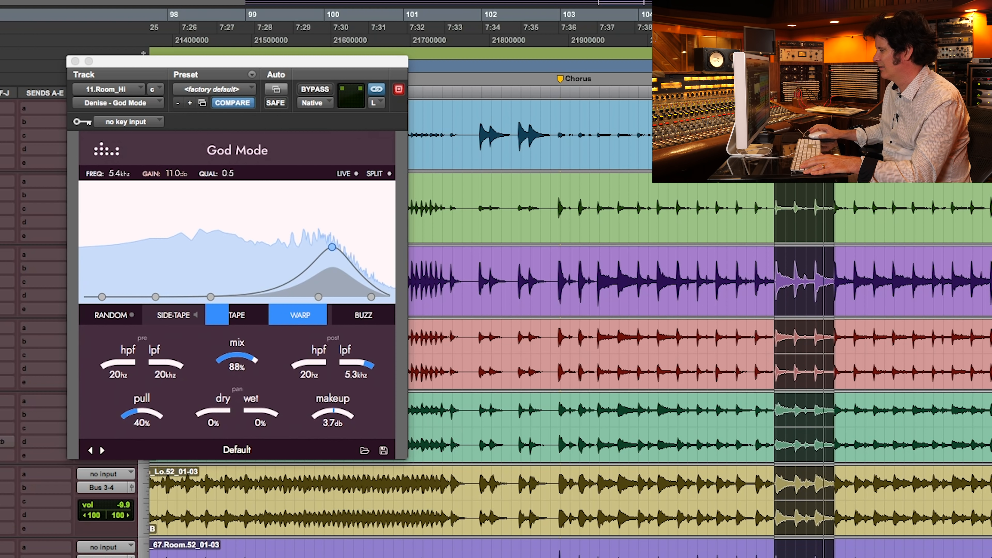
pyautogui.hotkey('shift', 'a')
pyautogui.hotkey('shift', 'a')
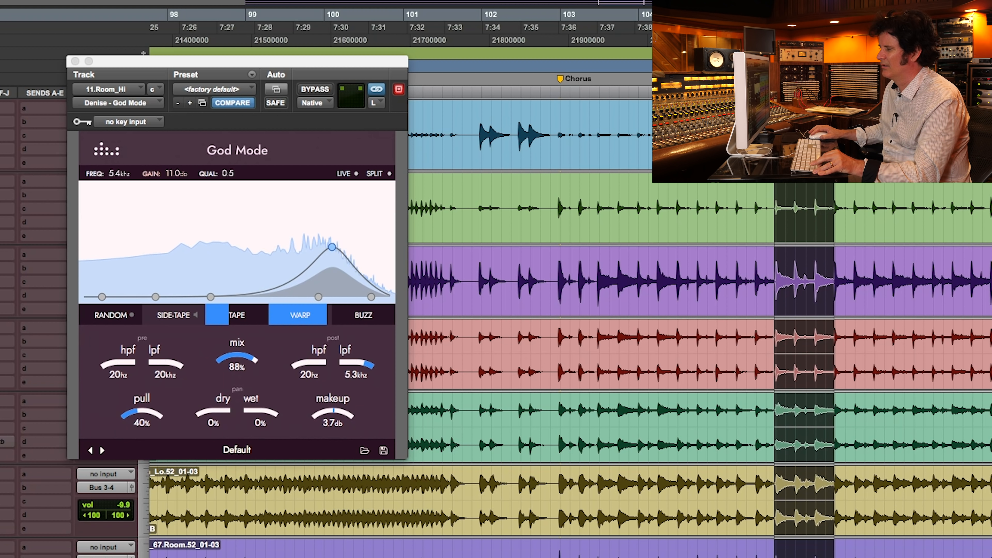
pyautogui.press('space')
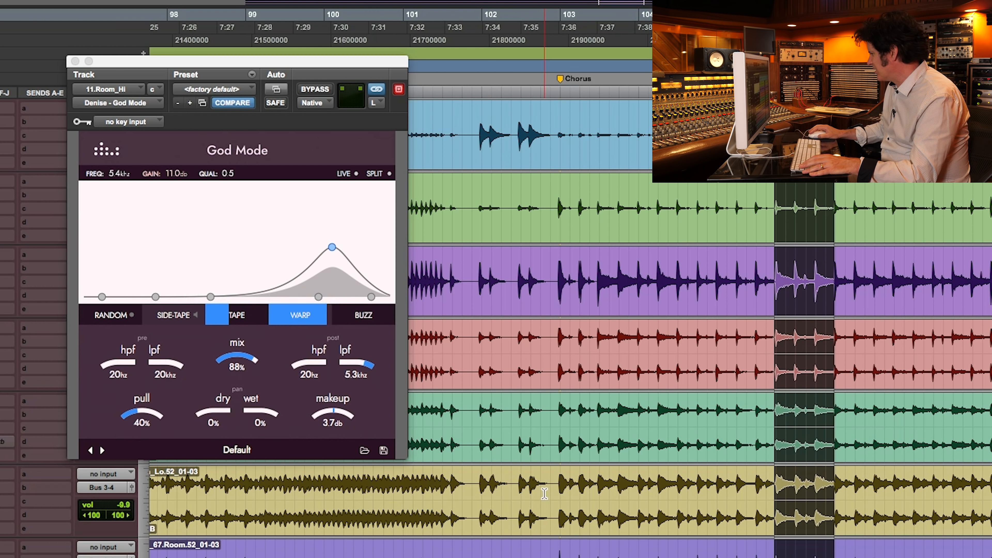
# Select from the Chorus marker to the snippet's end and reset God Mode's boost to 0 dB, mix and pull to 50%, with Tape and Warp off.
pyautogui.click(559, 492)
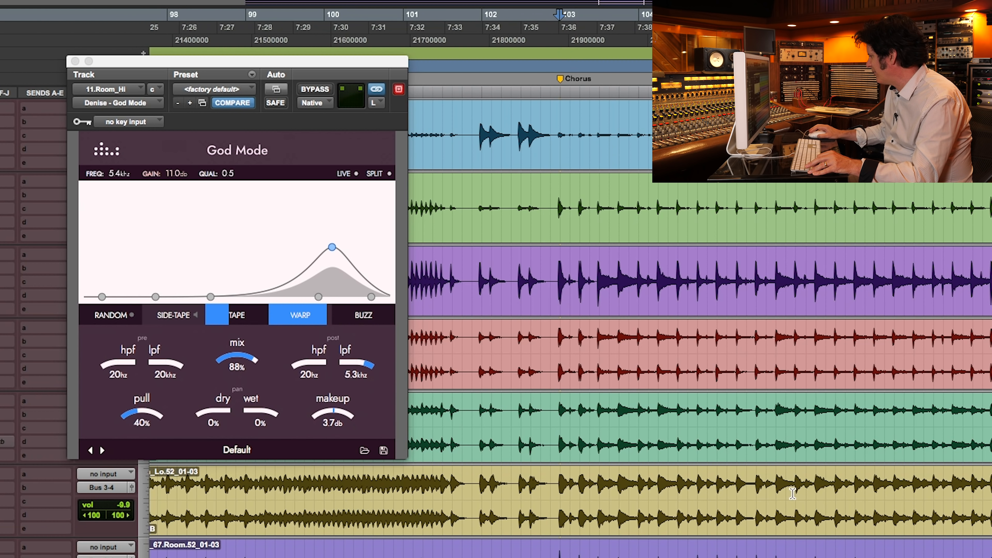
pyautogui.keyDown('shift'); pyautogui.click(832, 499); pyautogui.keyUp('shift')
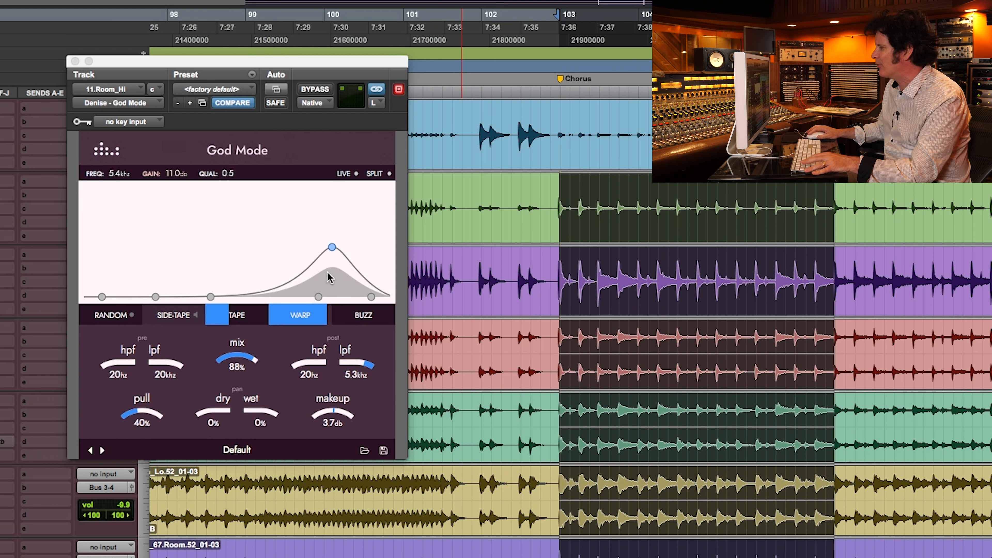
pyautogui.moveTo(333, 247); pyautogui.dragTo(220, 315)
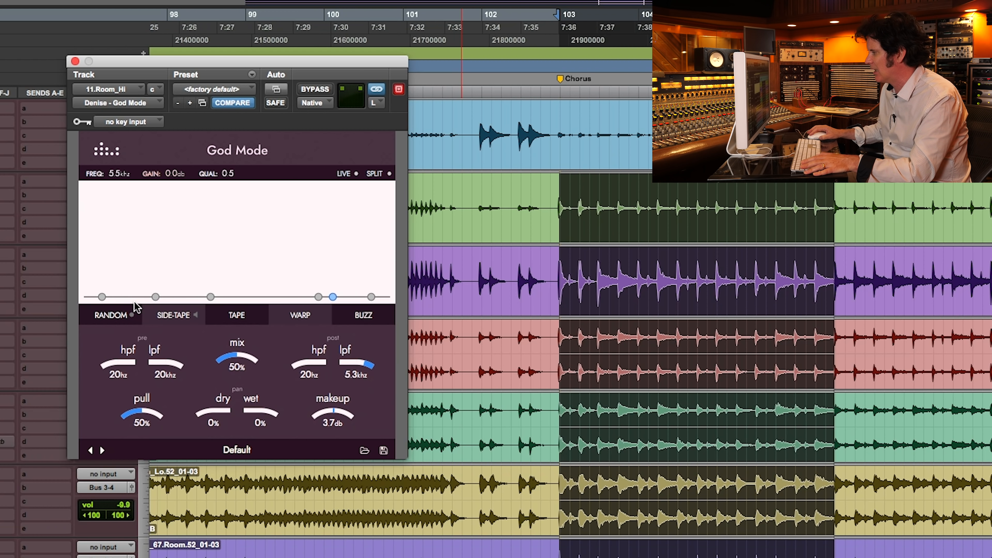
# During playback, boost 11.Room_Hi by 17.2 dB at 104 Hz and 17.0 dB at 888 Hz, and compare God Mode bypassed and active.
pyautogui.press('space')
pyautogui.moveTo(156, 297); pyautogui.dragTo(156, 219)
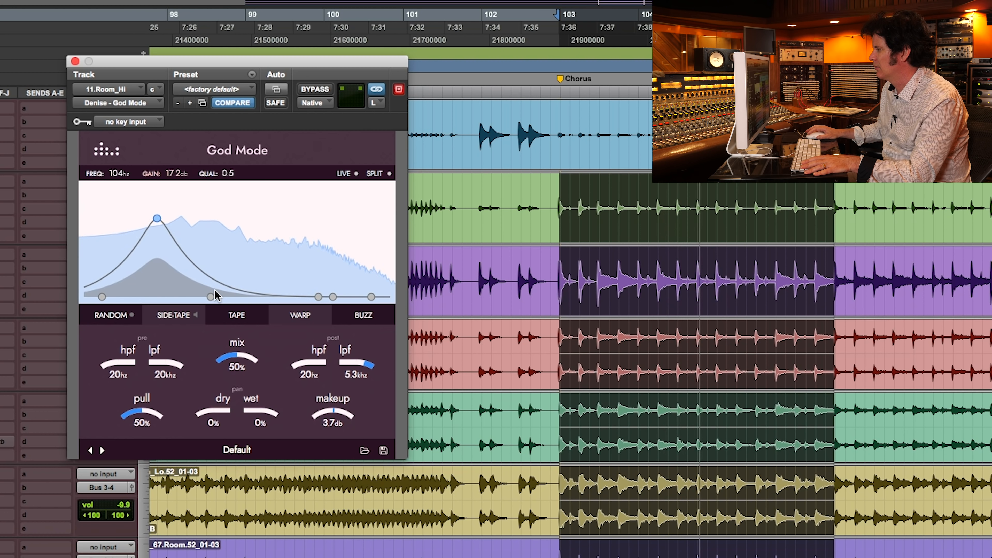
pyautogui.moveTo(318, 297); pyautogui.dragTo(253, 220)
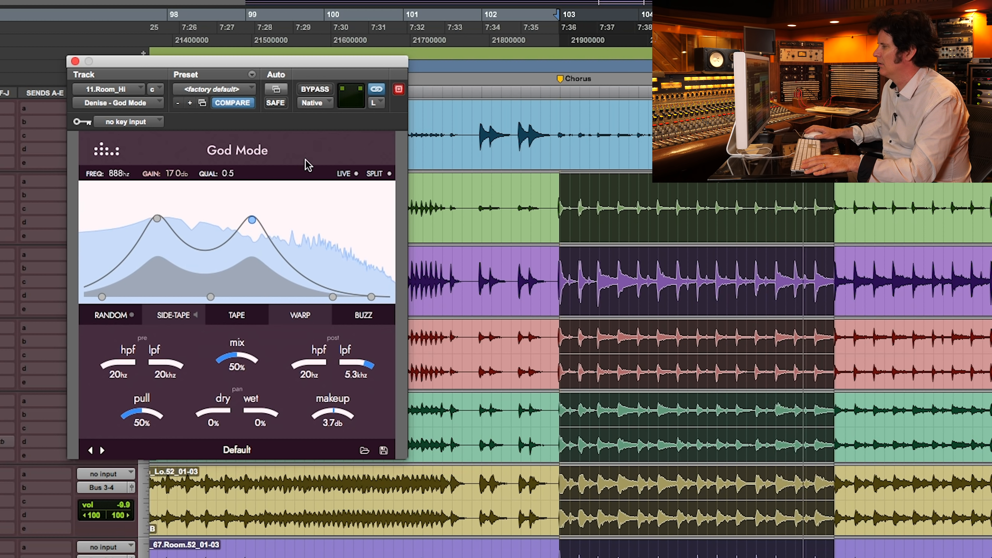
pyautogui.click(318, 91)
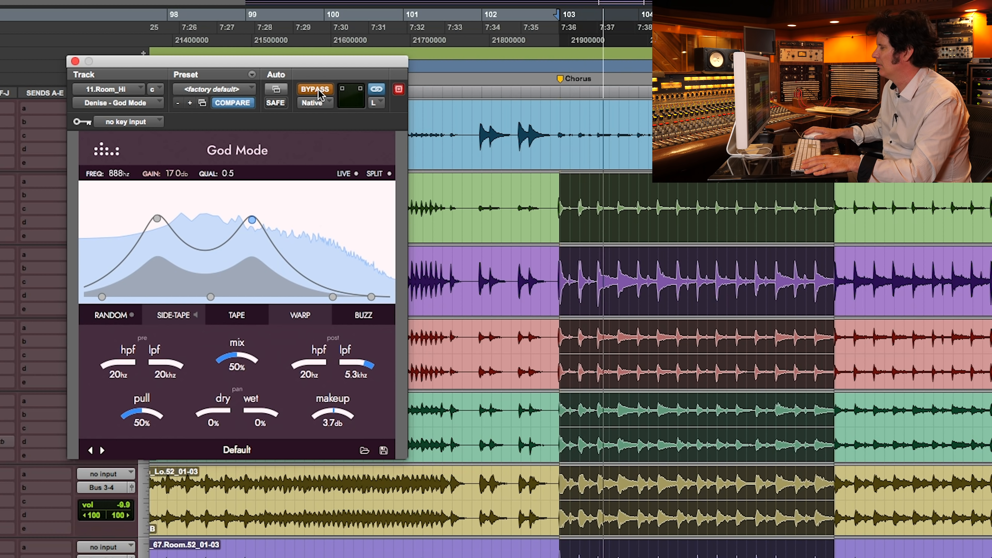
pyautogui.click(318, 91)
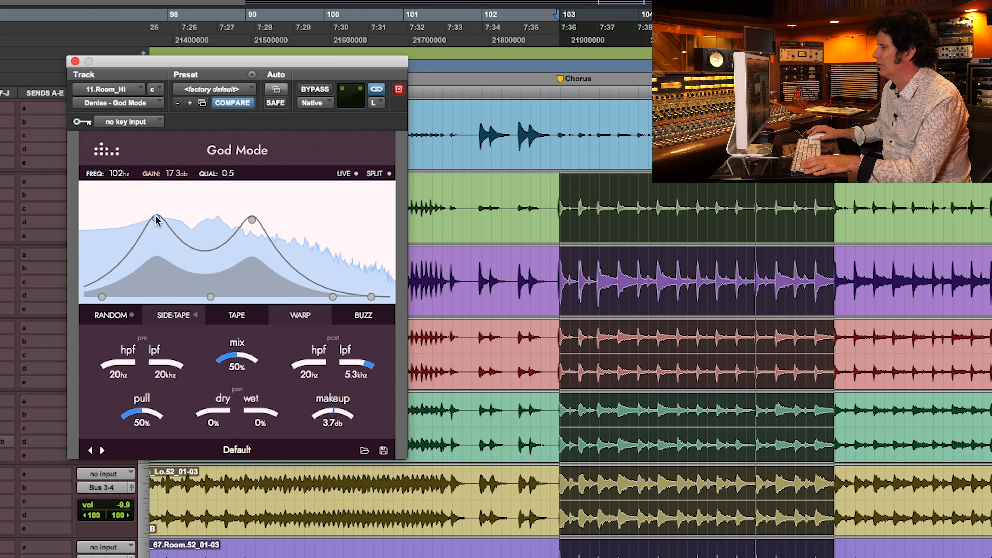
# Set boosts of 18.0 dB at 83 Hz and 17.3 dB at 888 Hz, 86% mix and 34% pull, and bypass God Mode to compare.
pyautogui.moveTo(156, 220); pyautogui.dragTo(149, 221)
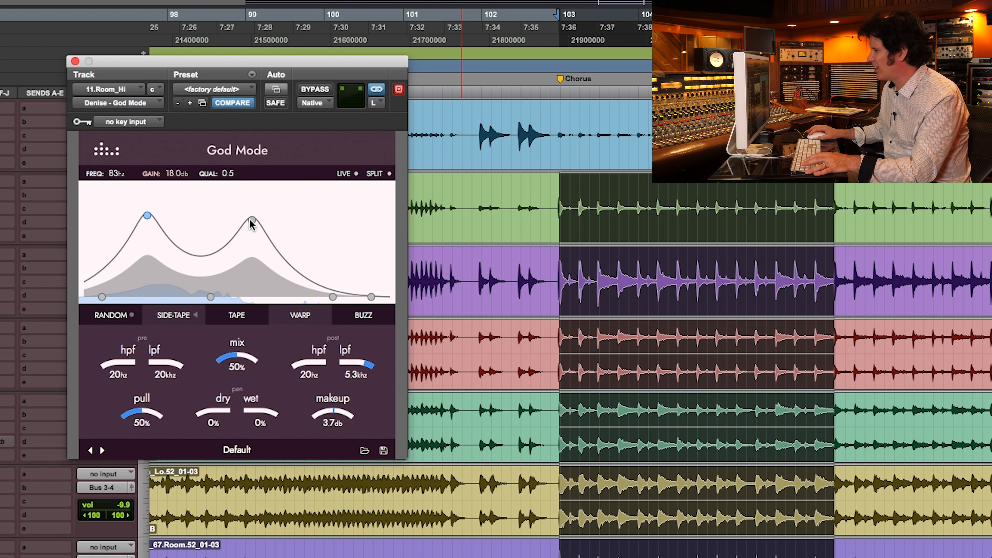
pyautogui.press('space')
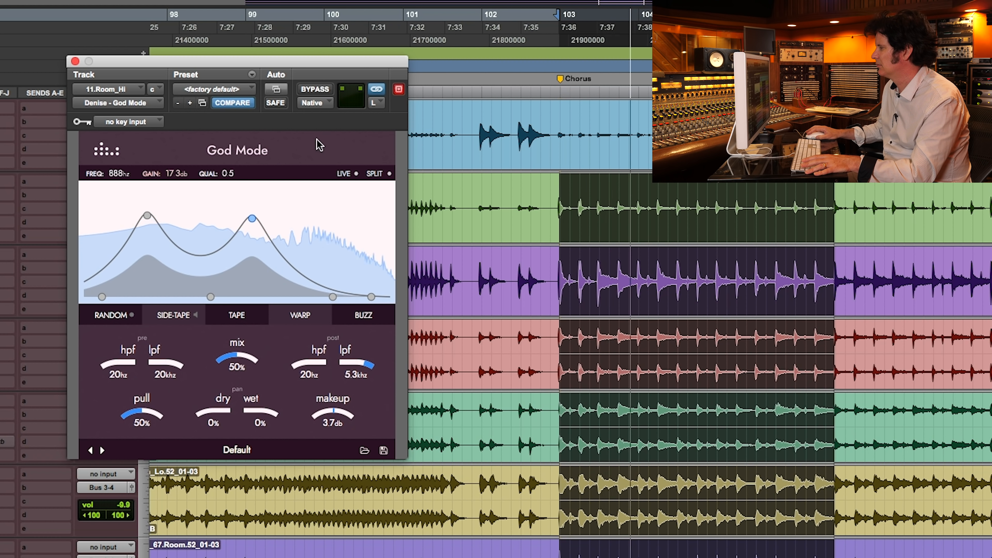
pyautogui.moveTo(239, 361); pyautogui.dragTo(246, 336)
pyautogui.moveTo(149, 410); pyautogui.dragTo(125, 424)
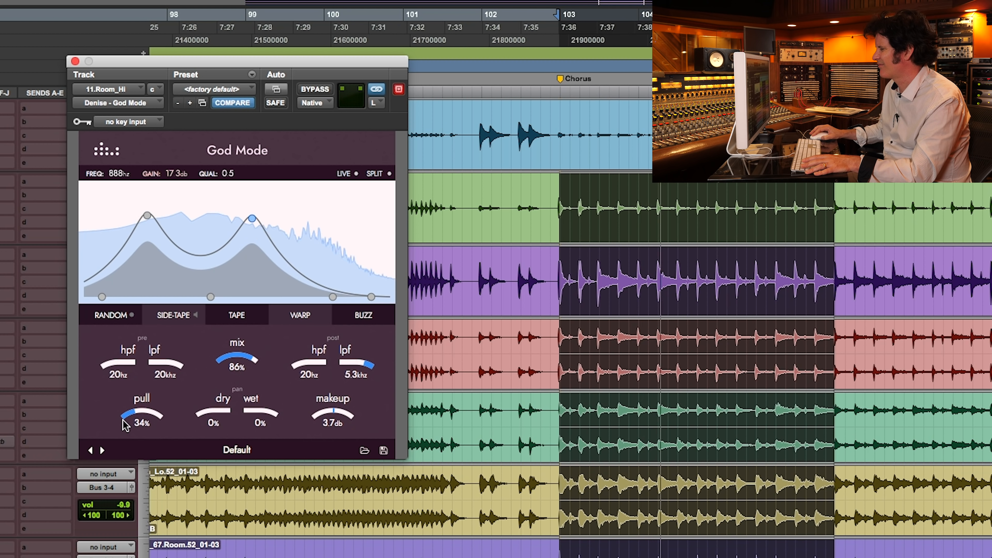
pyautogui.click(316, 92)
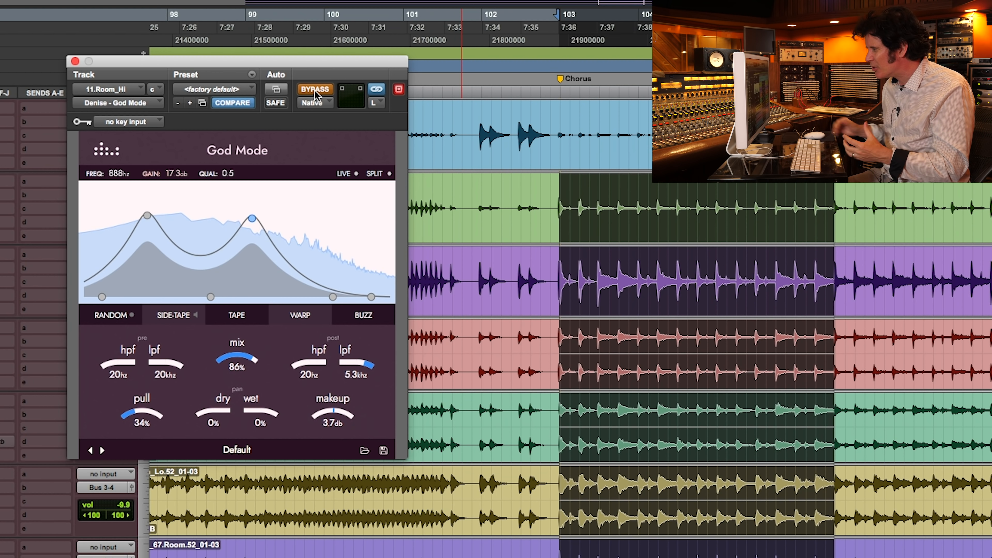
# Lower the low boost's frequency, move the upper boost to 984 Hz at 18.0 dB, and compare God Mode active and bypassed.
pyautogui.moveTo(147, 216); pyautogui.dragTo(144, 215)
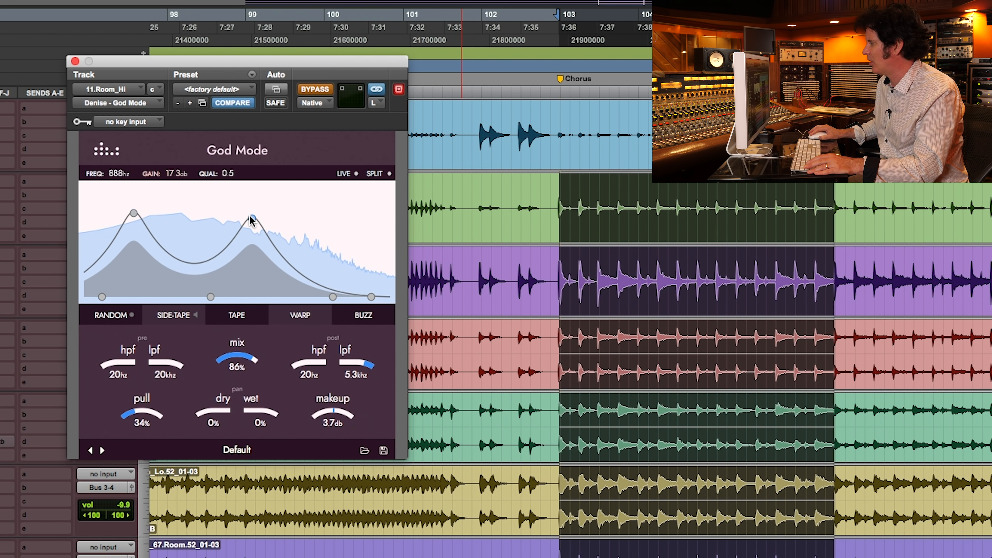
pyautogui.moveTo(253, 220); pyautogui.dragTo(255, 218)
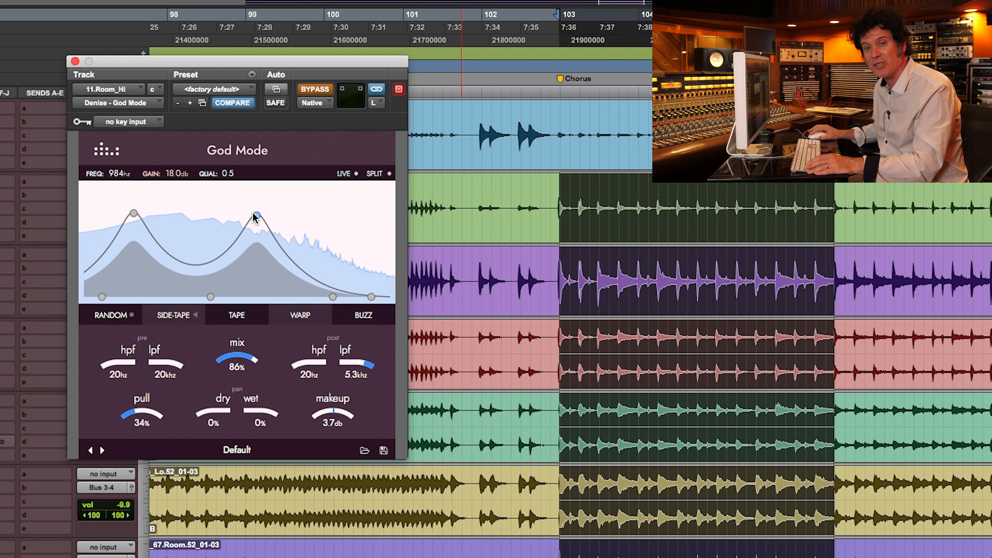
pyautogui.click(318, 90)
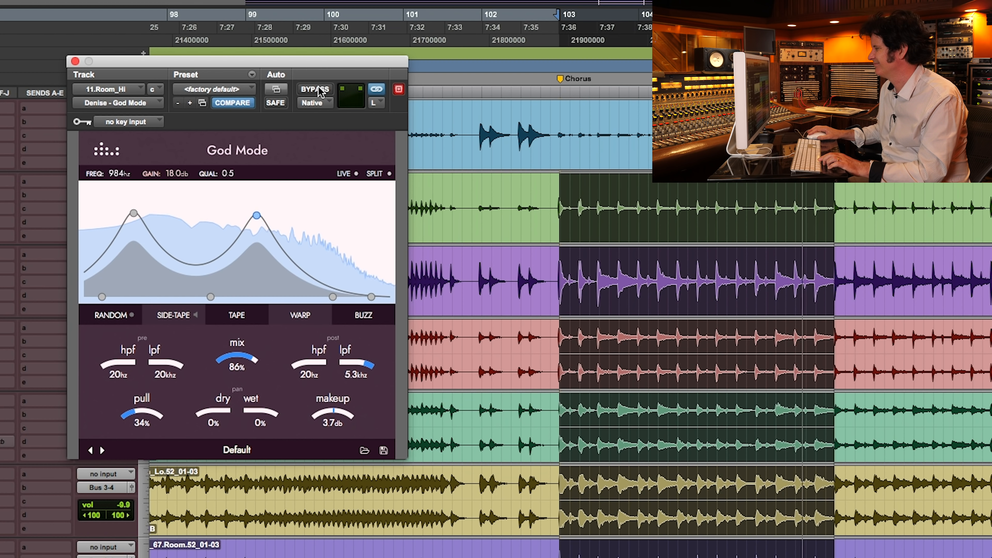
pyautogui.click(317, 89)
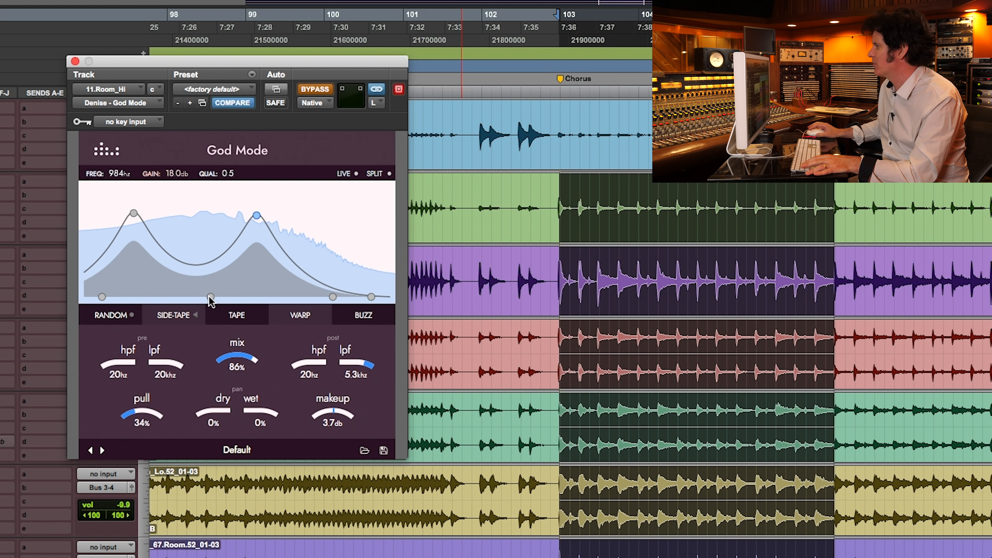
# Reactivate God Mode, reduce the pull to 11%, and compare the room sound bypassed and active during playback.
pyautogui.click(314, 93)
pyautogui.moveTo(143, 403); pyautogui.dragTo(121, 429)
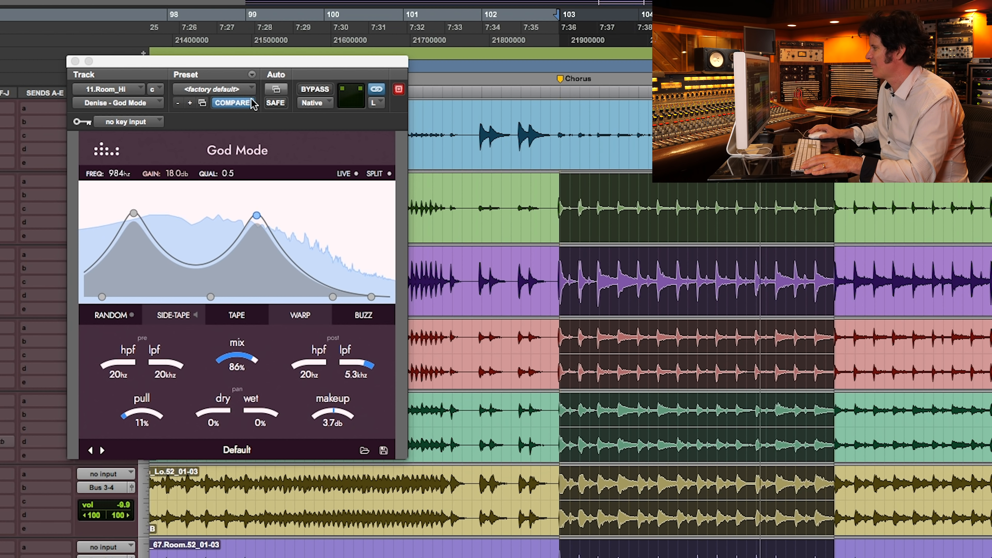
pyautogui.click(318, 90)
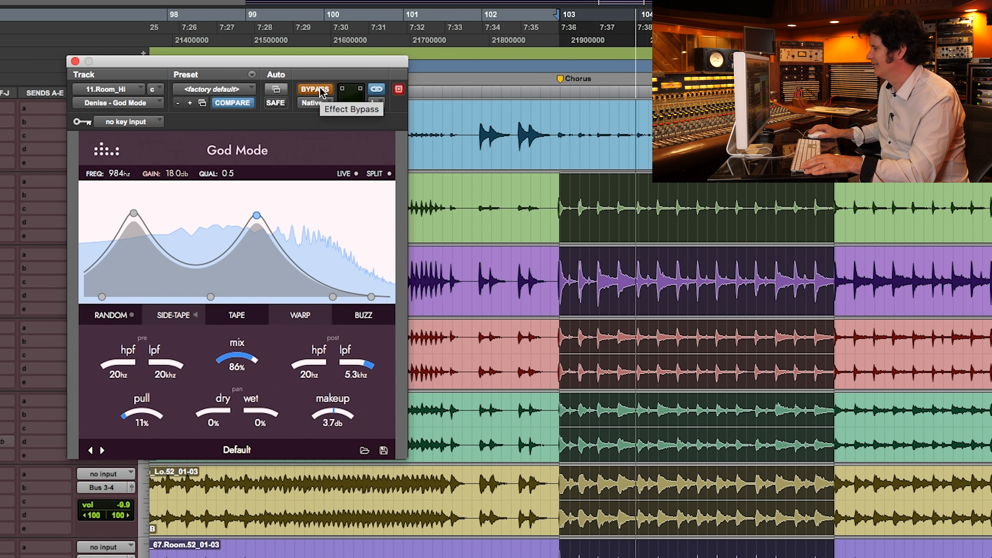
pyautogui.click(316, 90)
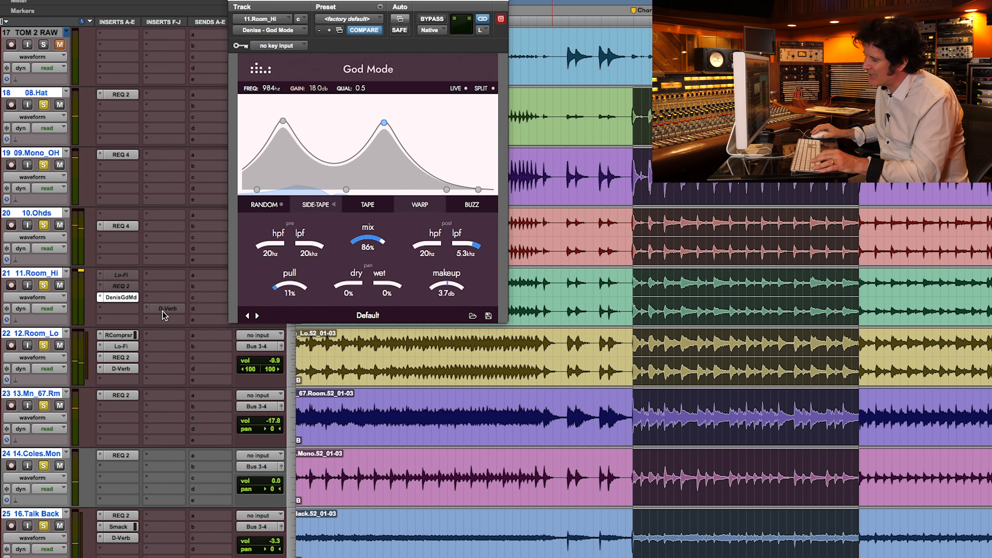
# Place an active D-Verb directly after God Mode on 11.Room_Hi, then solo the track and compare God Mode bypassed and active.
pyautogui.keyDown('super'); pyautogui.click(131, 311); pyautogui.keyUp('super')
pyautogui.keyDown('super'); pyautogui.click(132, 311); pyautogui.keyUp('super')
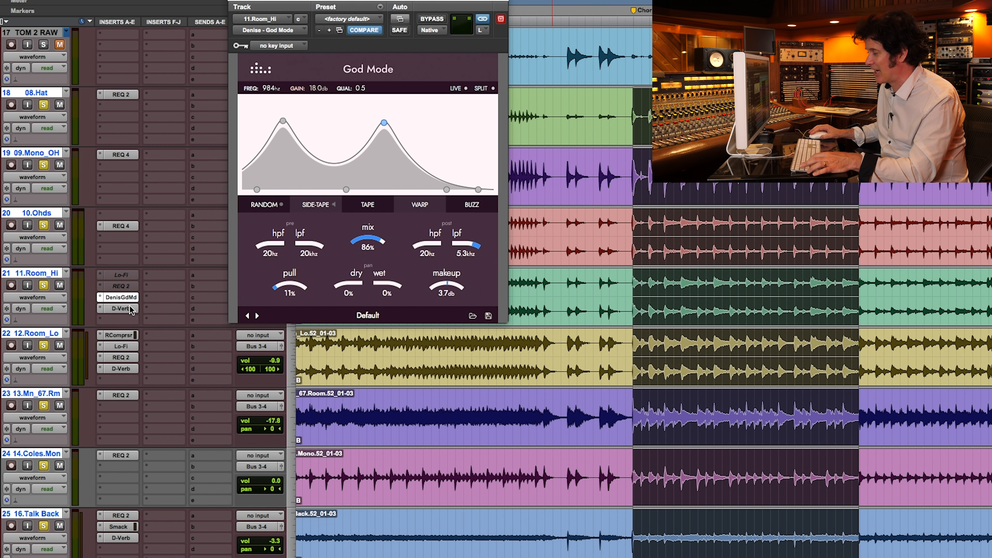
pyautogui.press('space')
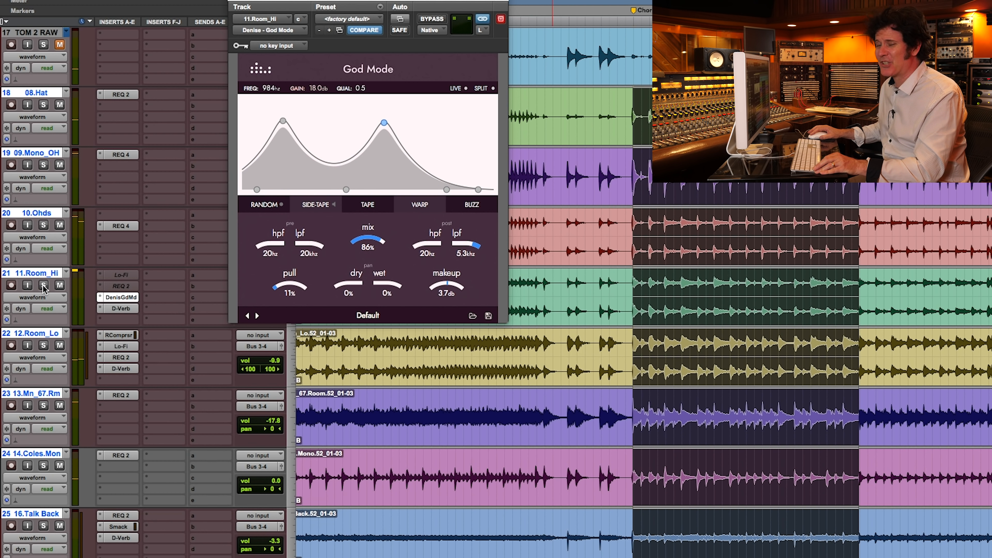
pyautogui.press('space')
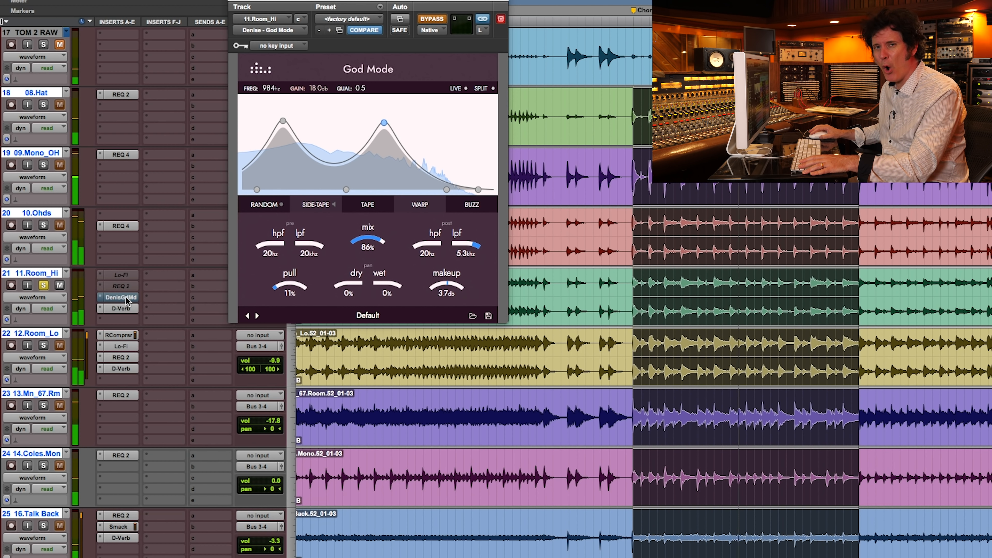
pyautogui.keyDown('super'); pyautogui.click(126, 299); pyautogui.keyUp('super')
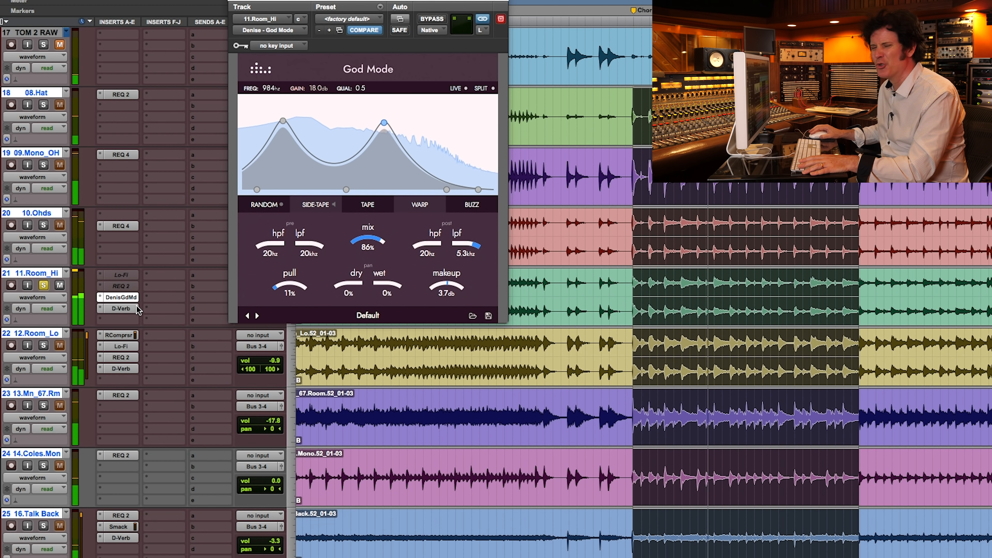
# Solo the other drum tracks together with 11.Room_Hi again, play the mix, reopen God Mode on 11.Room_Hi and stop playback.
pyautogui.press('space')
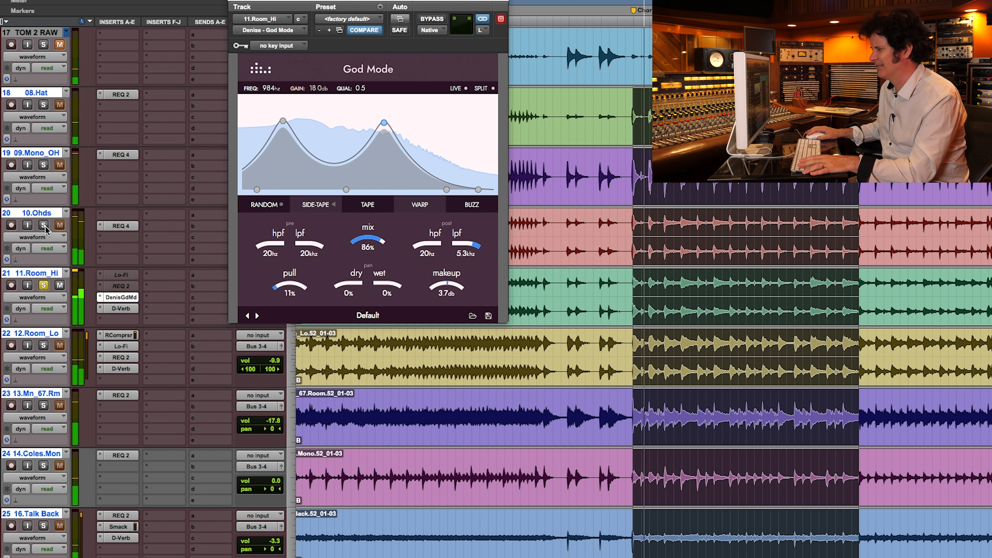
pyautogui.keyDown('alt'); pyautogui.keyDown('shift'); pyautogui.click(45, 226); pyautogui.keyUp('shift'); pyautogui.keyUp('alt')
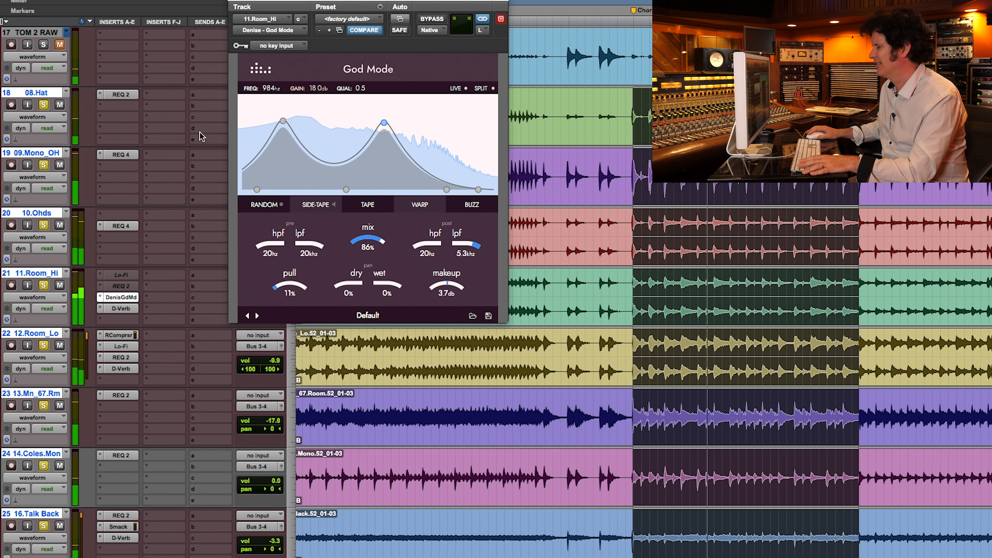
pyautogui.click(236, 1)
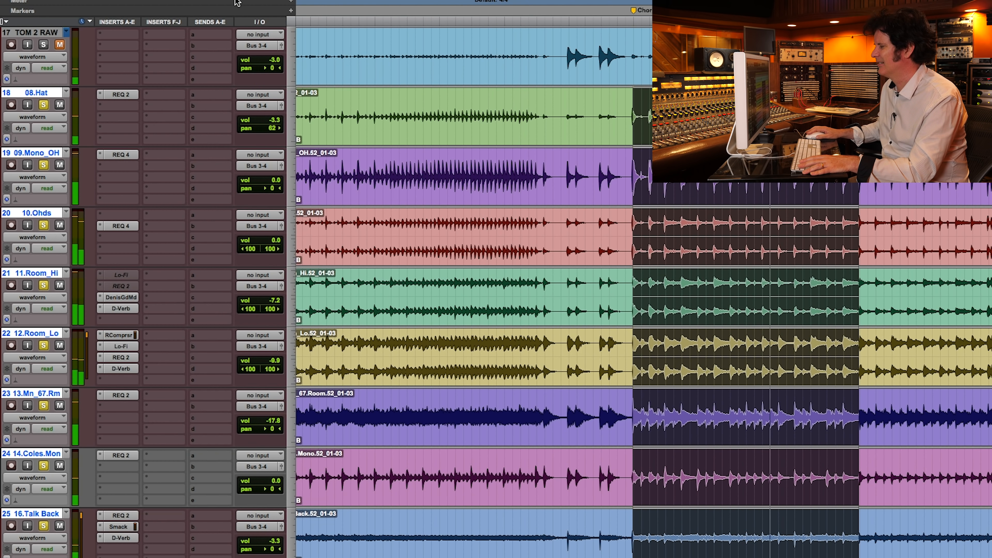
pyautogui.click(122, 298)
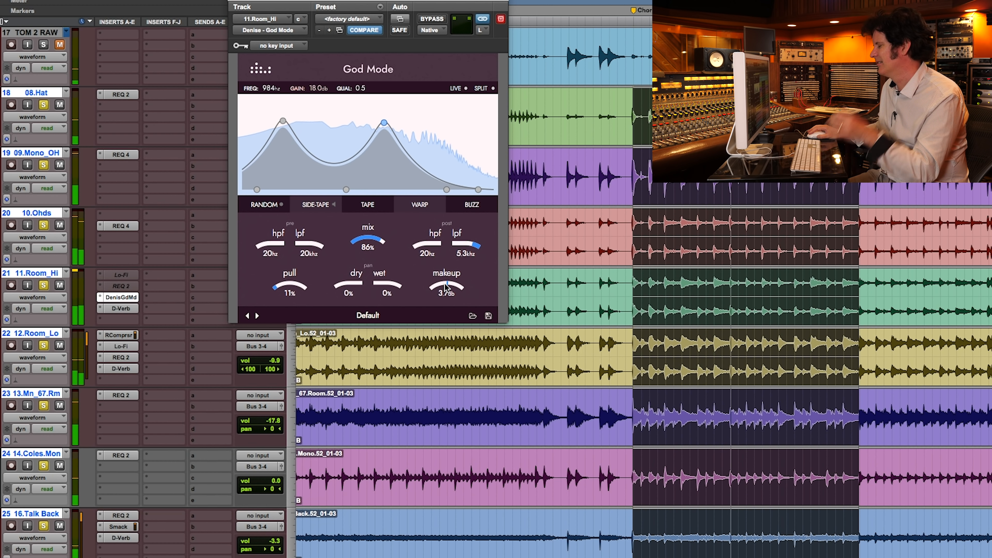
pyautogui.press('space')
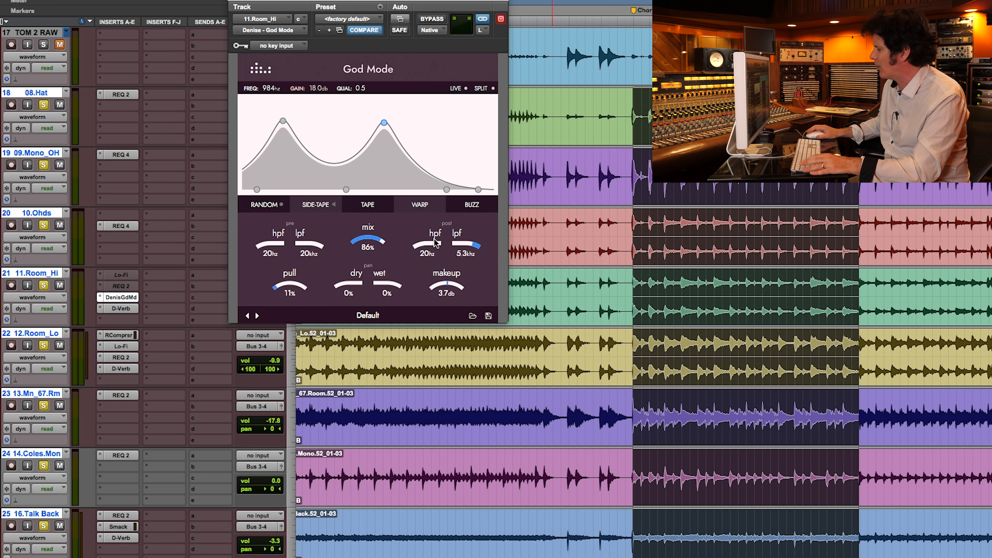
# Close God Mode, solo the three bass tracks, select a bass passage before the Chorus marker and play it.
pyautogui.click(235, 1)
pyautogui.scroll(-10, 359, 193)
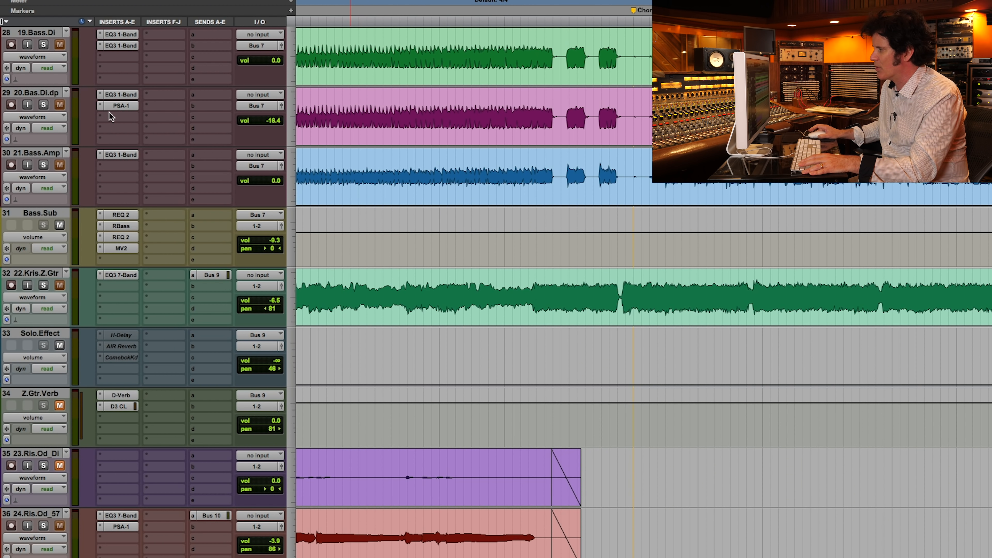
pyautogui.click(44, 42)
pyautogui.click(411, 62)
pyautogui.moveTo(409, 62); pyautogui.dragTo(531, 66)
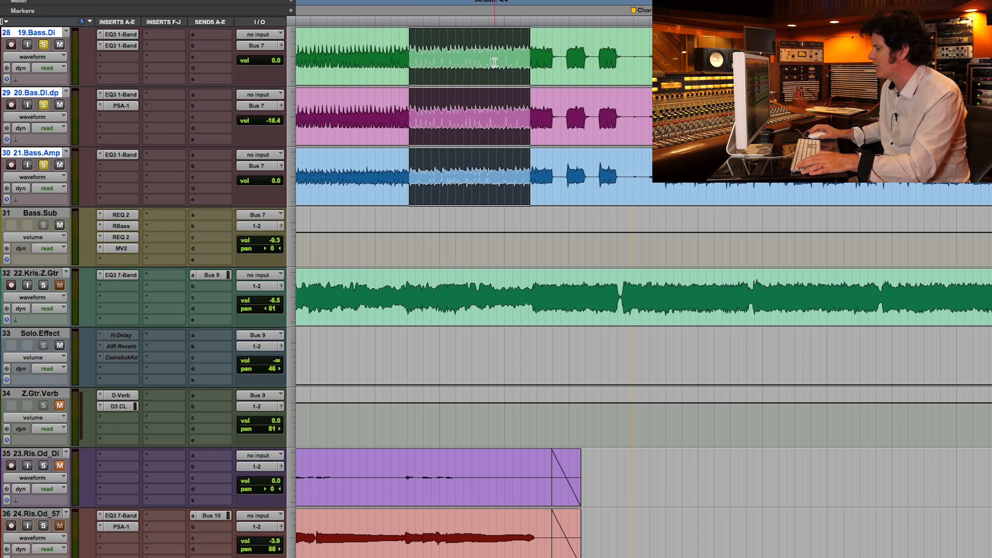
pyautogui.press('space')
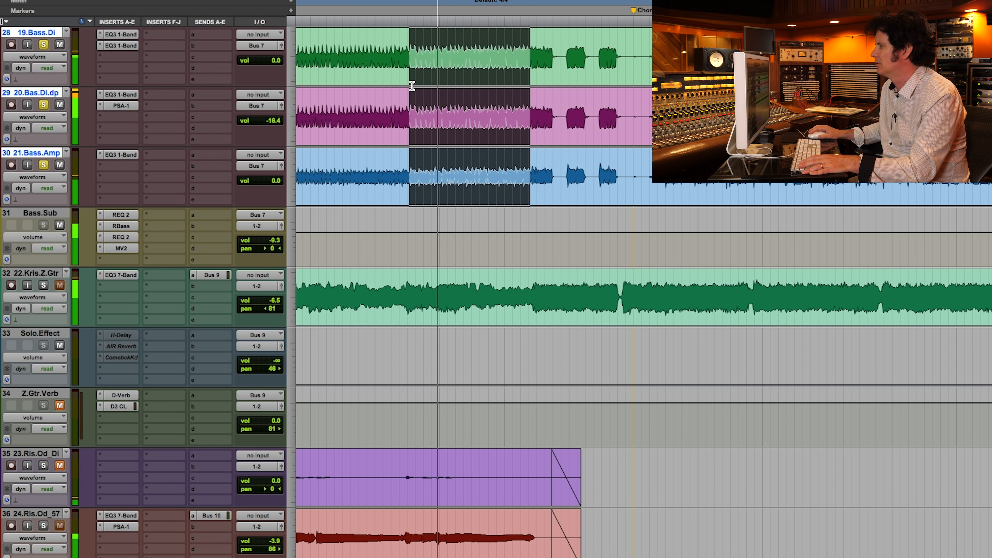
# Audition the soloed bass beyond the Pre Ch marker and select a continuous passage there across the three bass tracks.
pyautogui.press('r')
pyautogui.press('r')
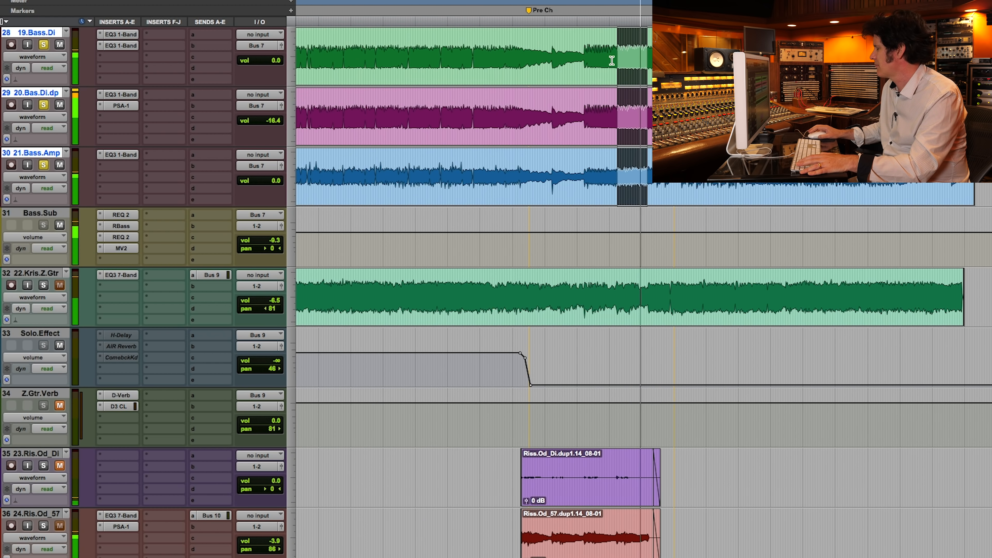
pyautogui.press('space')
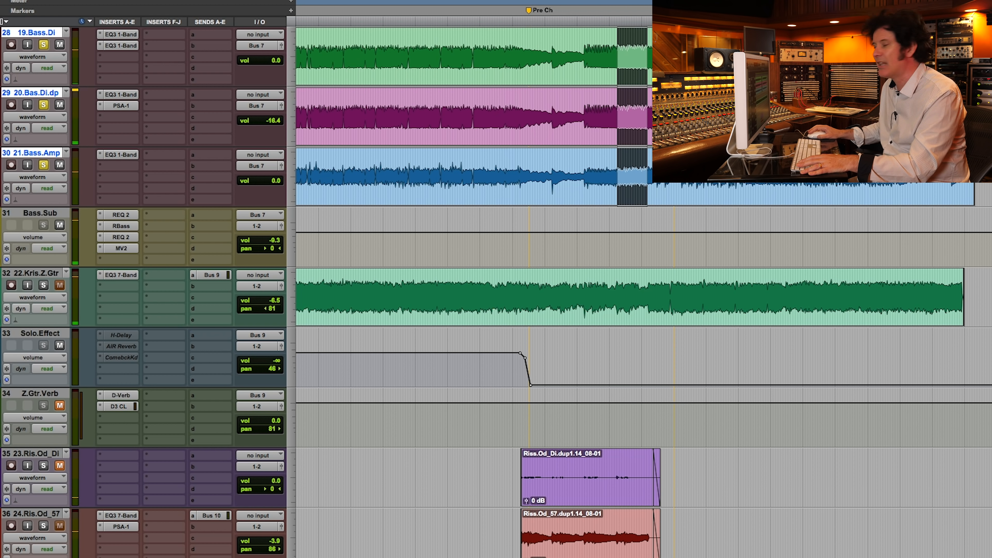
pyautogui.click(773, 98)
pyautogui.press('space')
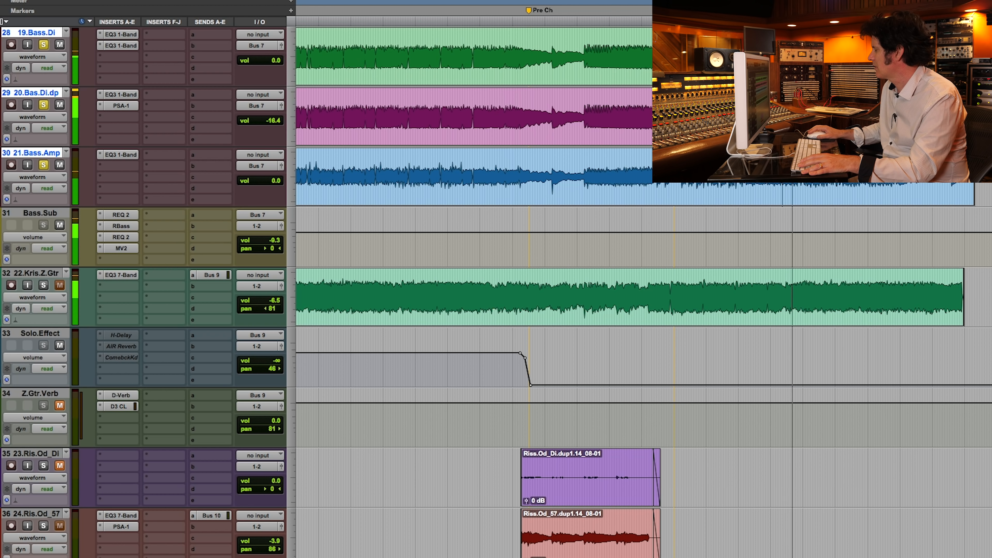
pyautogui.moveTo(782, 117); pyautogui.dragTo(869, 117)
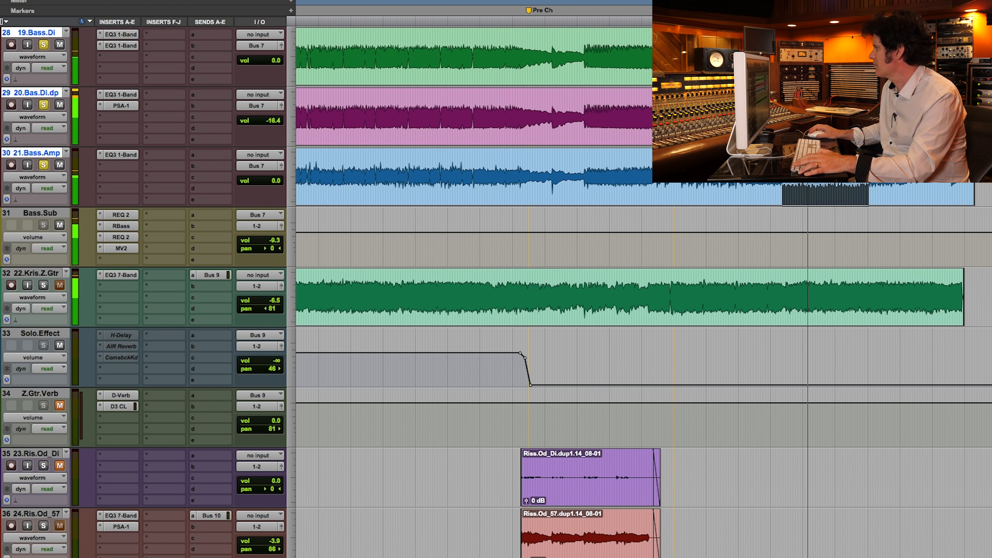
pyautogui.hotkey('alt', 'f')
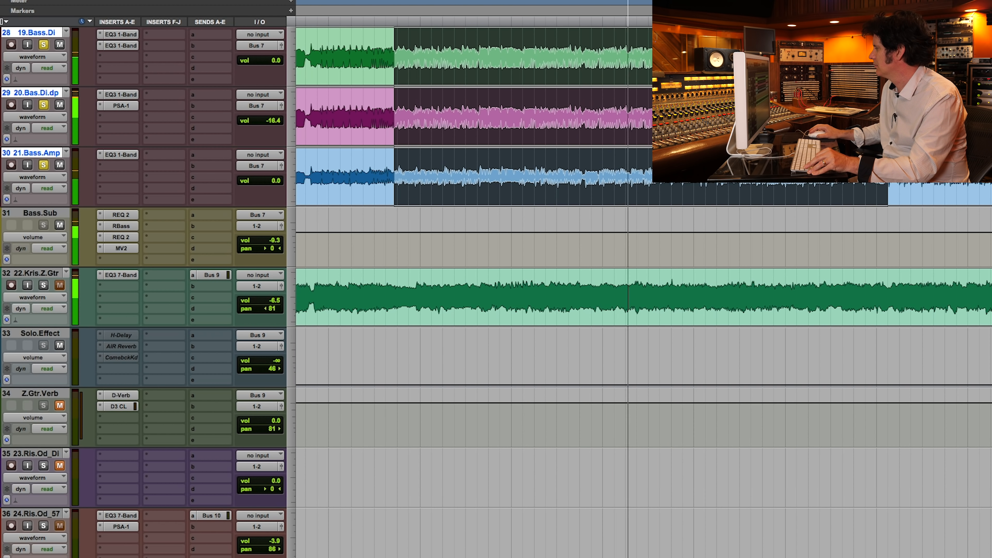
# Adjust the start of the selected passage across the three bass tracks and play it.
pyautogui.press('space')
pyautogui.press('F5')
pyautogui.moveTo(375, 78); pyautogui.dragTo(467, 89)
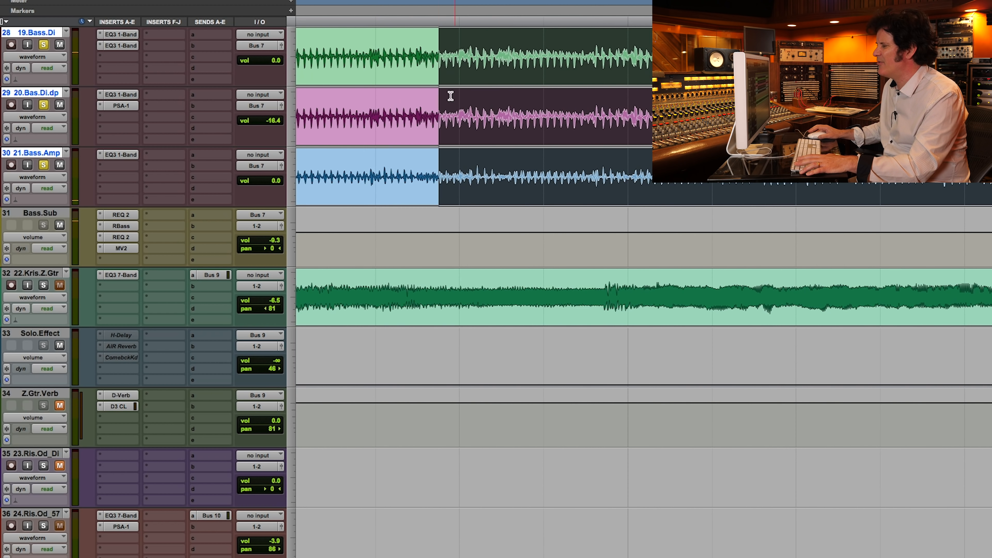
pyautogui.keyDown('shift'); pyautogui.click(464, 156); pyautogui.keyUp('shift')
pyautogui.moveTo(465, 156)
pyautogui.mouseDown()
pyautogui.moveTo(493, 152)
pyautogui.moveTo(457, 144)
pyautogui.mouseUp()
pyautogui.press('space')
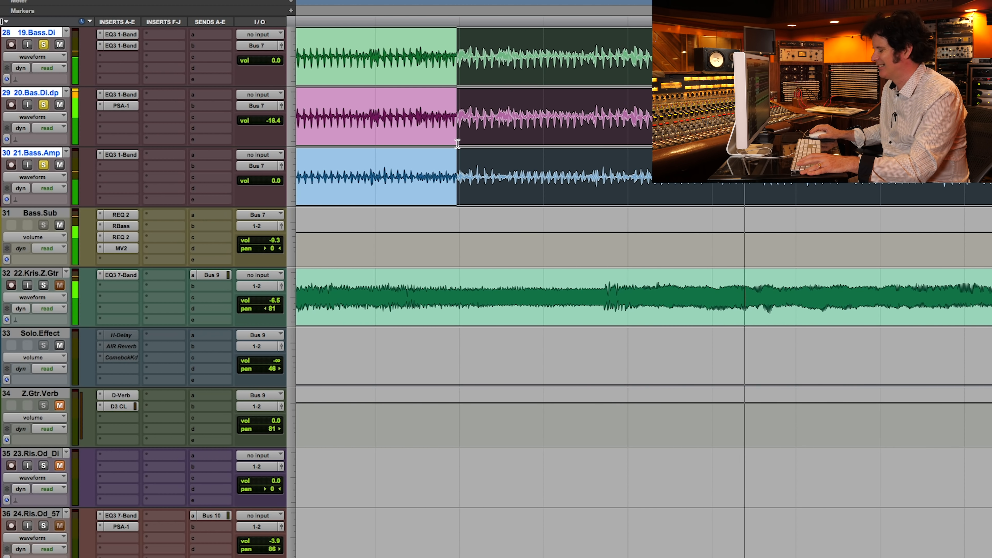
# Check the playing passage against the song markers, stop playback and shorten the three-track bass selection by starting it at a more steady section.
pyautogui.press('r')
pyautogui.press('r')
pyautogui.press('r')
pyautogui.press('r')
pyautogui.press('r')
pyautogui.press('r')
pyautogui.press('r')
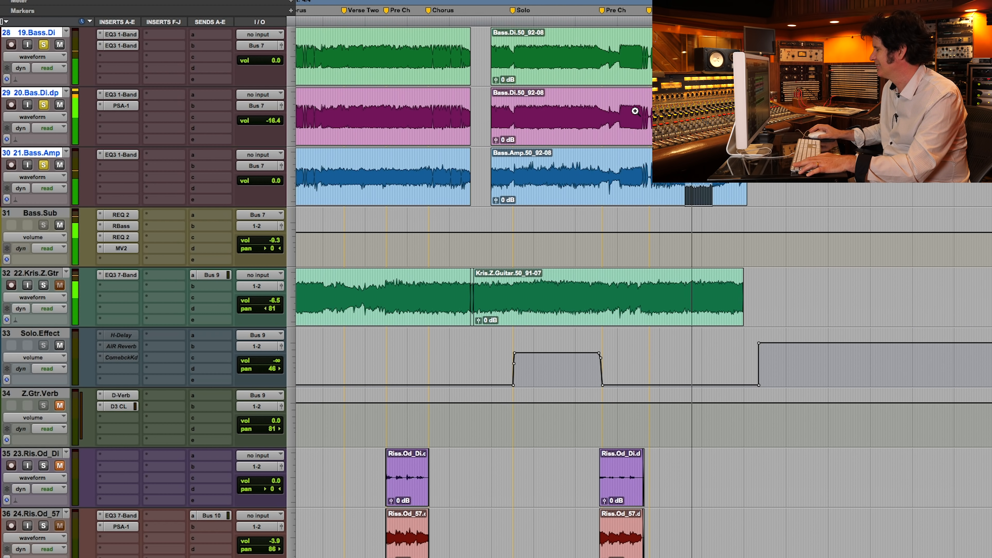
pyautogui.press('3')
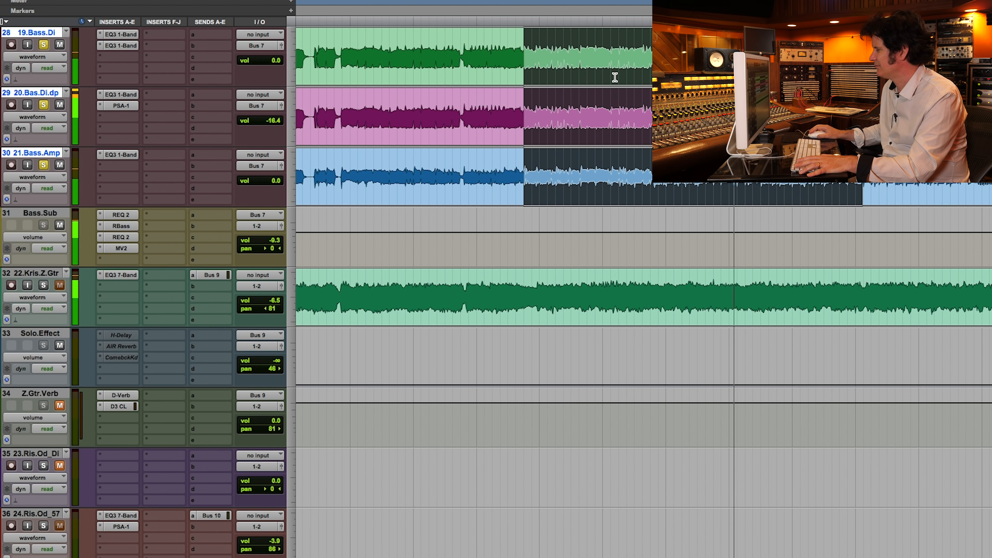
pyautogui.press('space')
pyautogui.keyDown('shift'); pyautogui.click(587, 69); pyautogui.keyUp('shift')
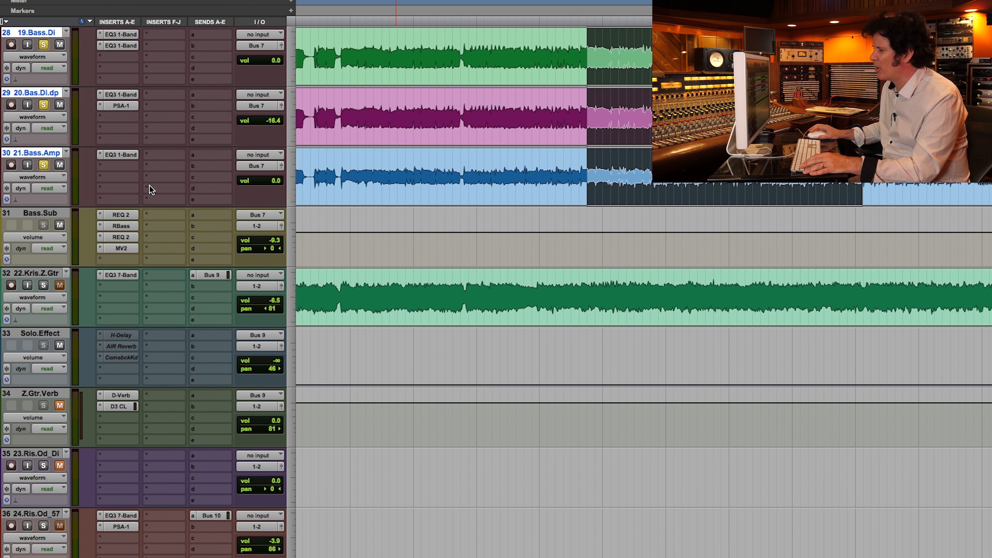
# Bypass all inserts on the three bass tracks and Bass.Sub, and audition the selected passage without processing.
pyautogui.moveTo(124, 215); pyautogui.dragTo(124, 235)
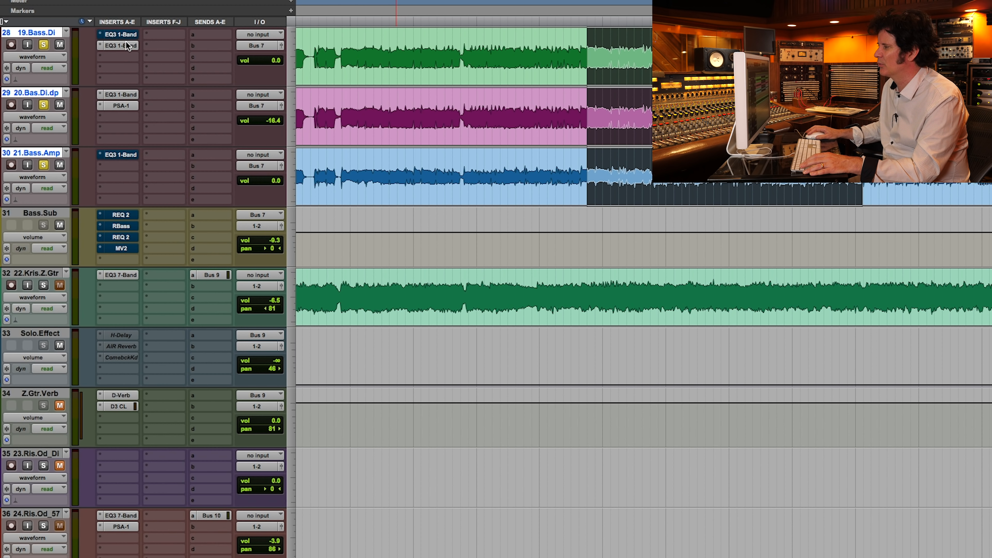
pyautogui.keyDown('super'); pyautogui.click(121, 103); pyautogui.keyUp('super')
pyautogui.click(60, 104)
pyautogui.press('space')
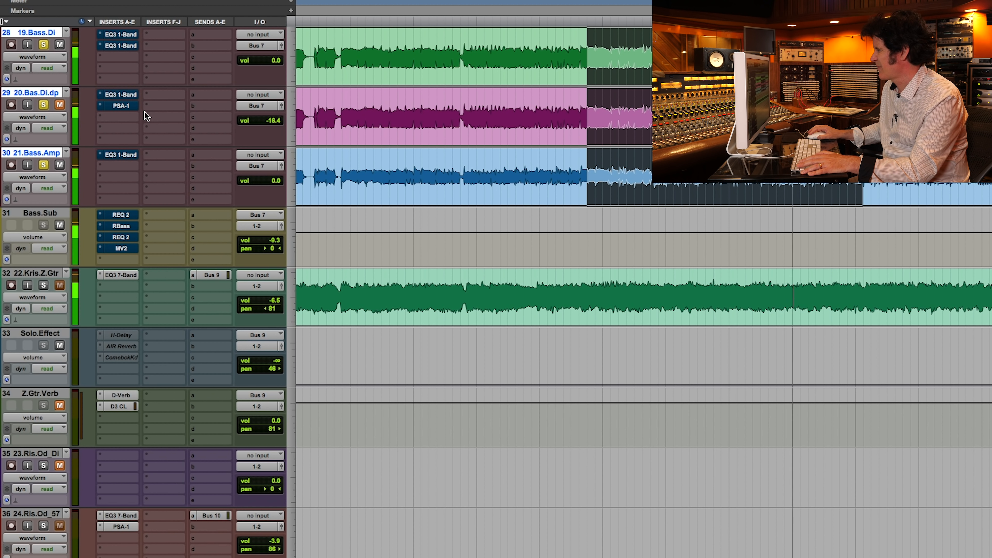
pyautogui.press('space')
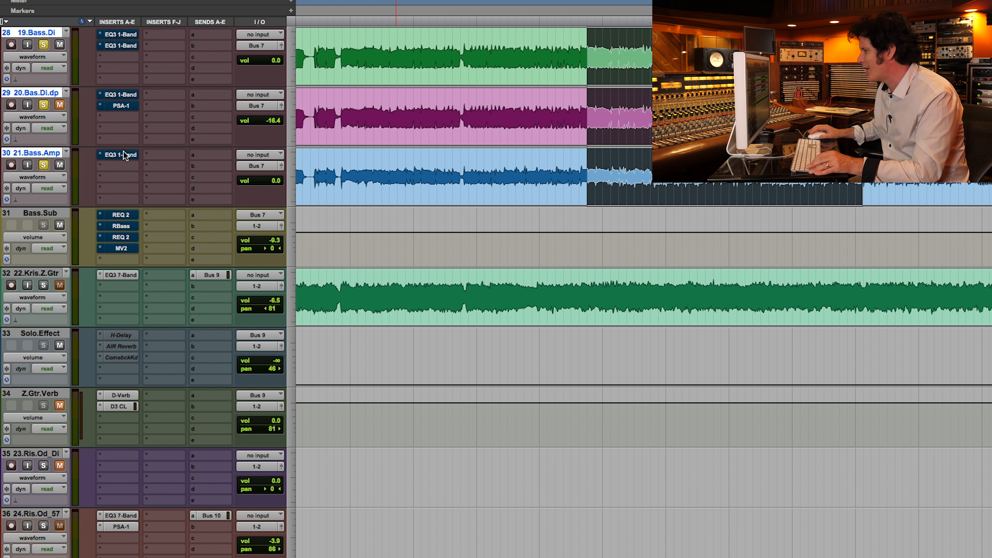
# Take 21.Bass.Amp out of solo and audition 19.Bass.Di together with 20.Bas.Di.dp.
pyautogui.click(44, 165)
pyautogui.press('space')
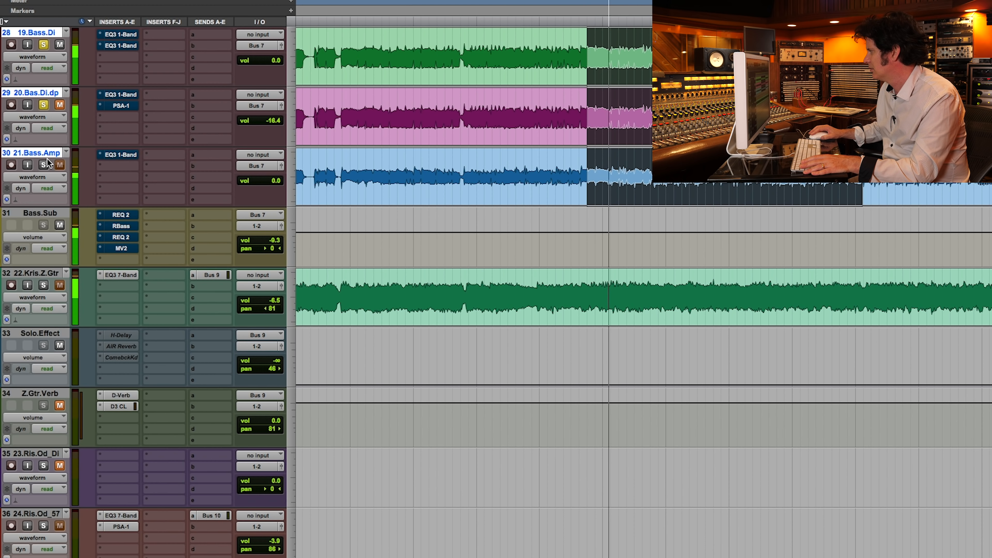
pyautogui.press('space')
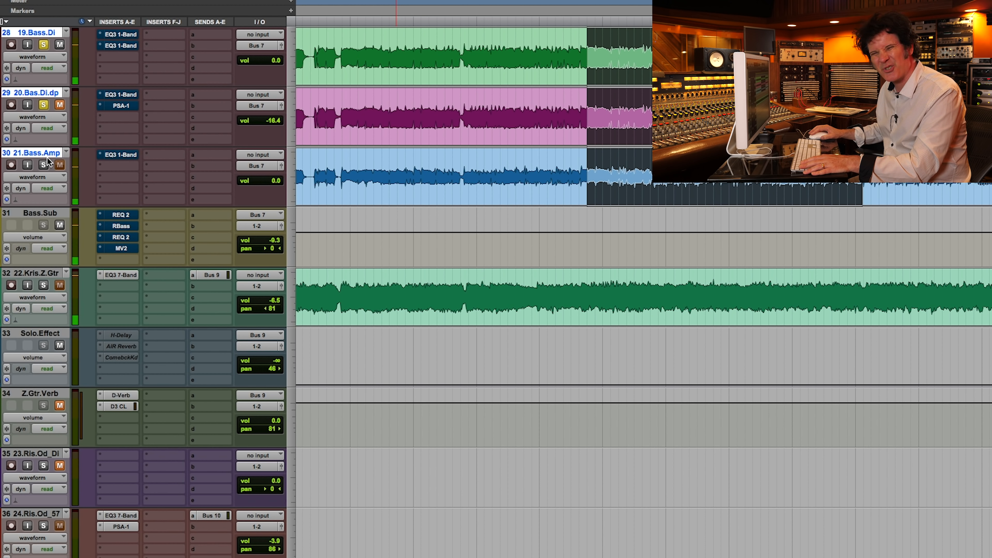
pyautogui.press('space')
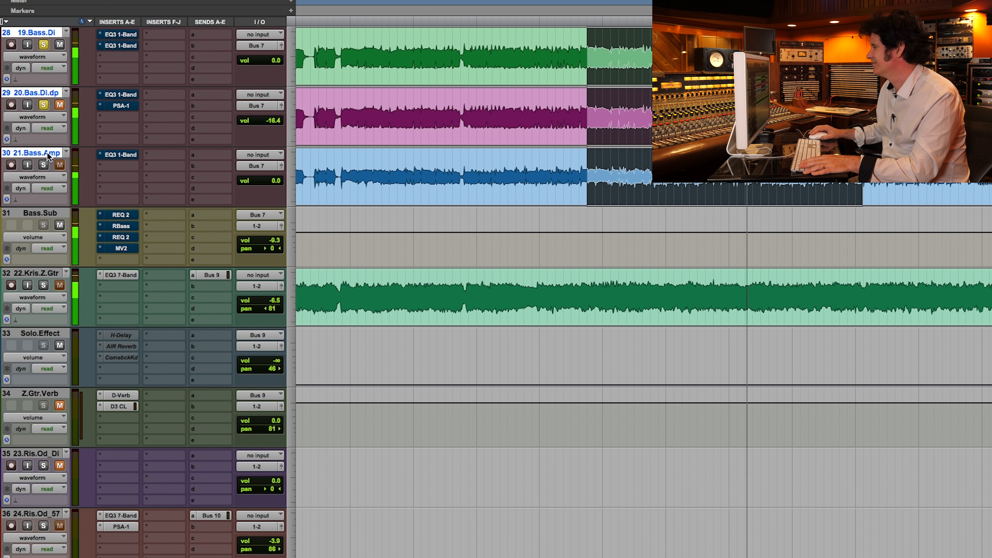
pyautogui.press('space')
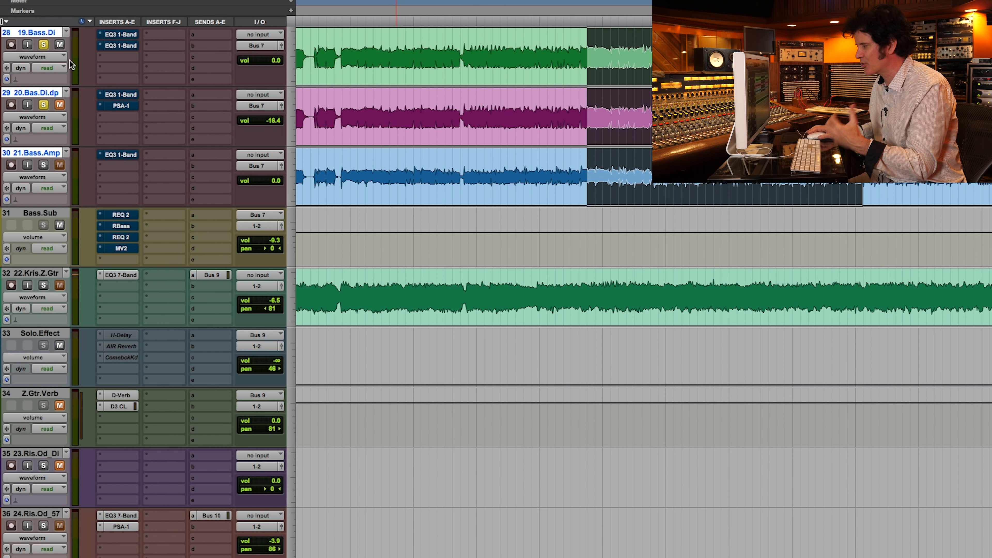
# Insert God Mode on 19.Bass.Di and boost 84 Hz by 18.7 dB, with mix 83%, pull 27% and makeup -8.4 dB.
pyautogui.click(108, 55)
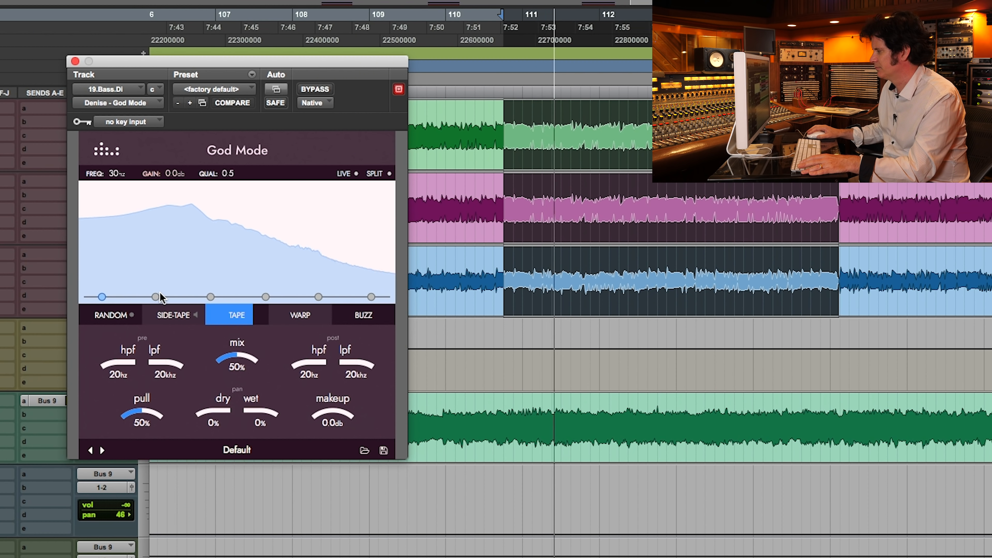
pyautogui.moveTo(154, 293); pyautogui.dragTo(146, 214)
pyautogui.moveTo(236, 358); pyautogui.dragTo(245, 334)
pyautogui.moveTo(143, 417); pyautogui.dragTo(135, 429)
pyautogui.moveTo(332, 417); pyautogui.dragTo(325, 417)
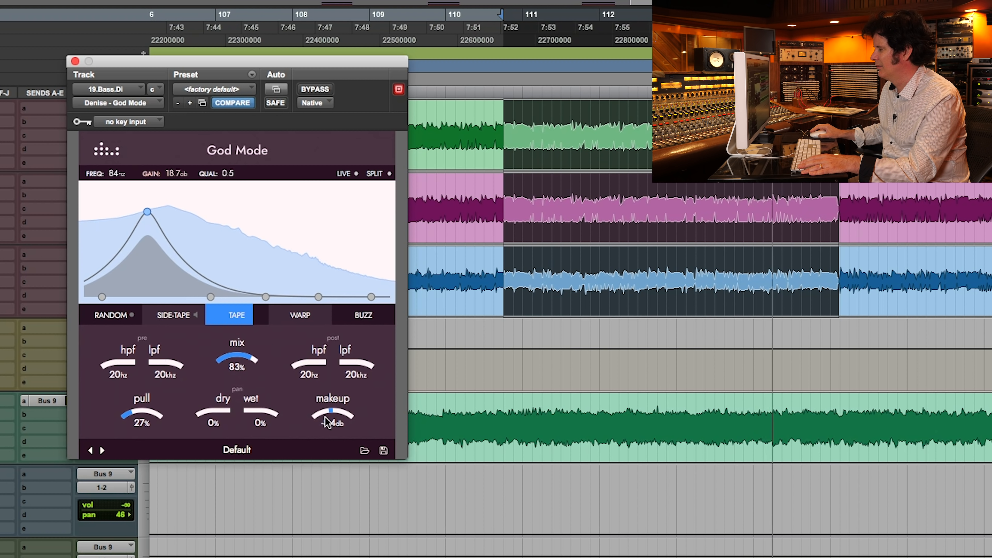
# Set God Mode's post low-pass filter on 19.Bass.Di to 232 Hz and the 84 Hz boost to 18.8 dB, audition it and save the session.
pyautogui.moveTo(360, 368); pyautogui.dragTo(359, 325)
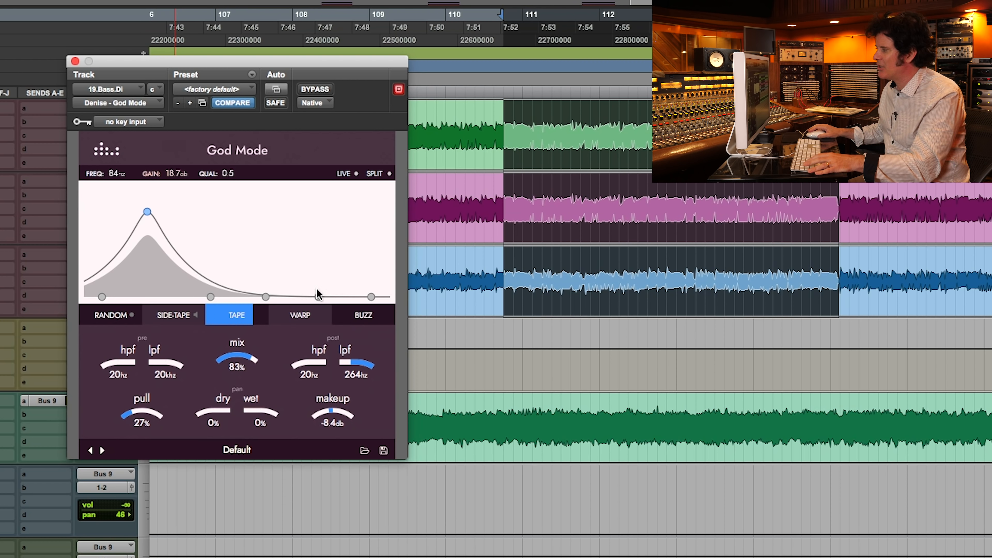
pyautogui.moveTo(148, 212); pyautogui.dragTo(149, 208)
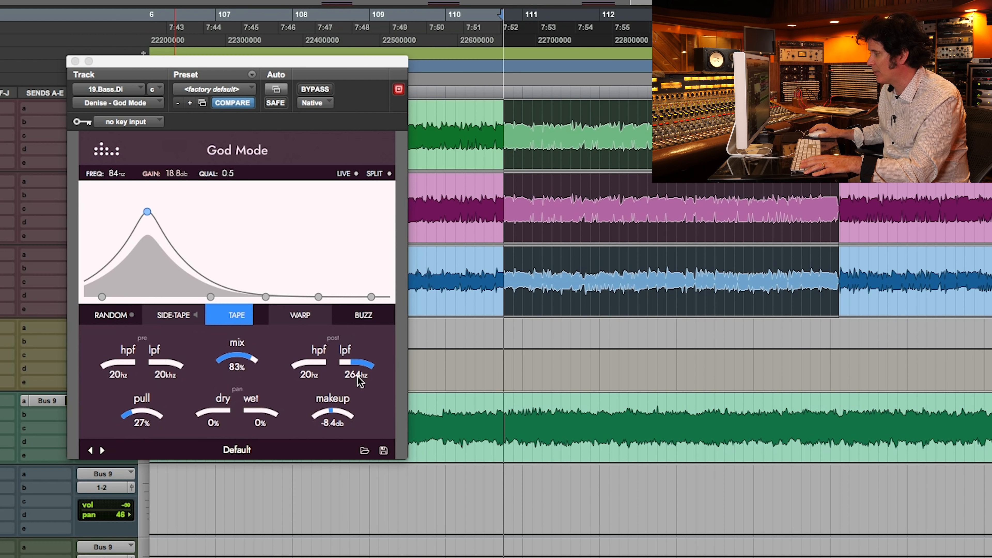
pyautogui.press('space')
pyautogui.moveTo(350, 363); pyautogui.dragTo(348, 363)
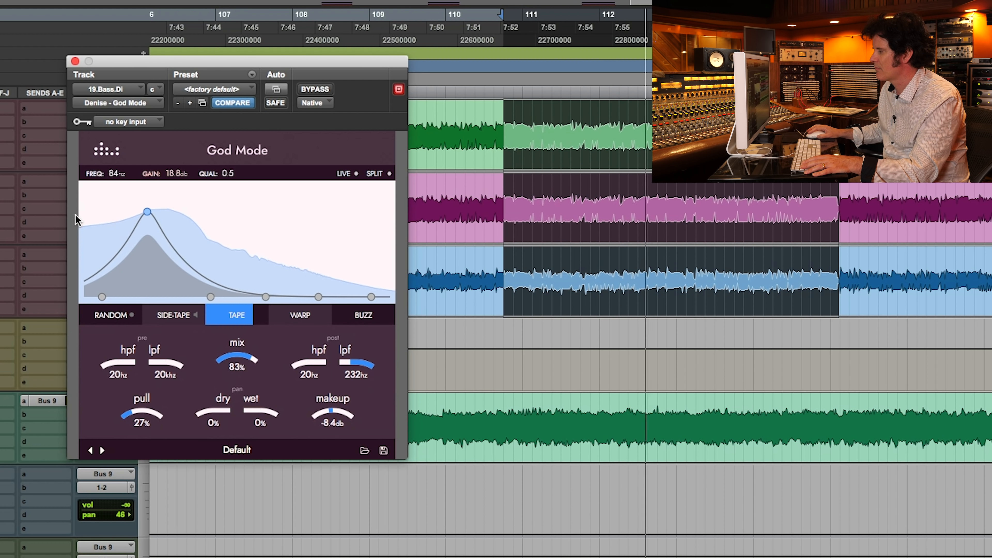
pyautogui.press('space')
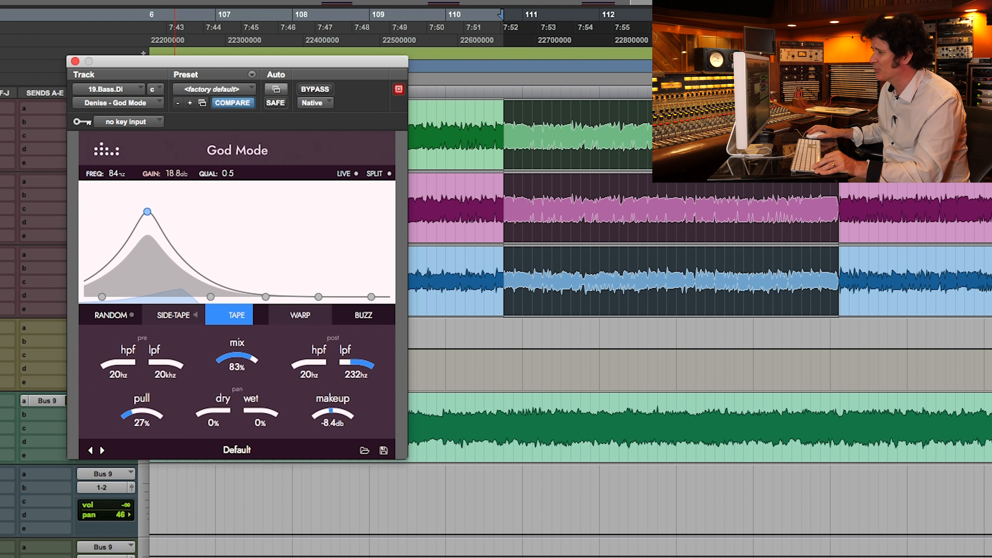
pyautogui.press('super+s')
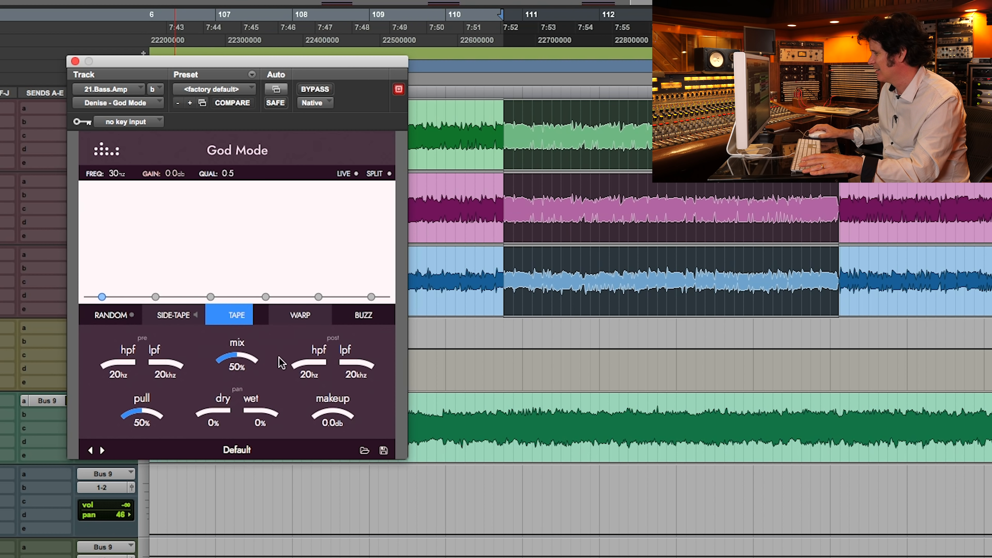
# In God Mode on 21.Bass.Amp, set the pre high-pass to 255 Hz and boost 1.6 kHz by 13.7 dB, 420 Hz by 12.0 dB and the fifth band.
pyautogui.press('space')
pyautogui.moveTo(106, 364); pyautogui.dragTo(121, 347)
pyautogui.moveTo(265, 297); pyautogui.dragTo(275, 233)
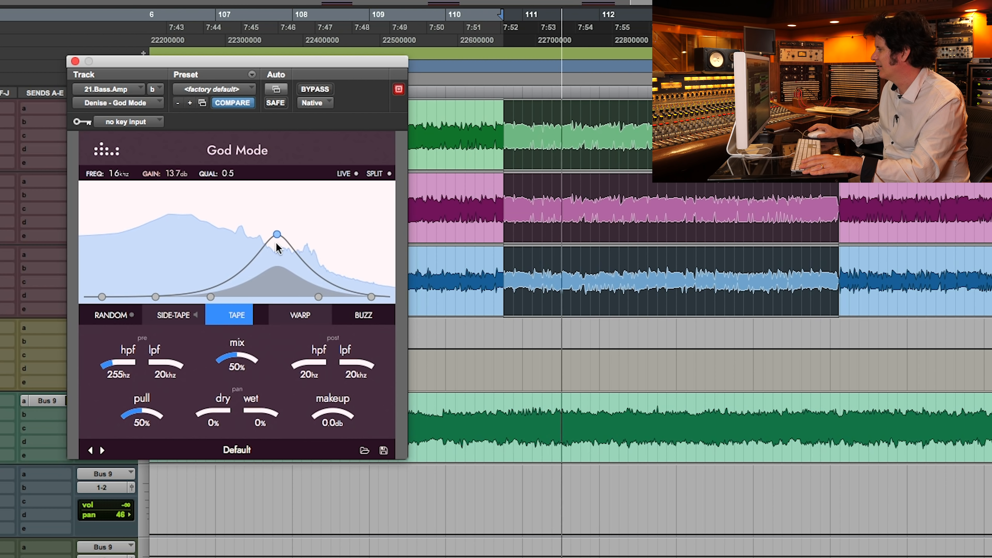
pyautogui.moveTo(319, 297); pyautogui.dragTo(319, 270)
pyautogui.moveTo(211, 297); pyautogui.dragTo(219, 243)
# Raise God Mode's pull to 90%, mix to 89% and warp to 61% on 21.Bass.Amp during playback.
pyautogui.moveTo(141, 413); pyautogui.dragTo(128, 391)
pyautogui.click(283, 321)
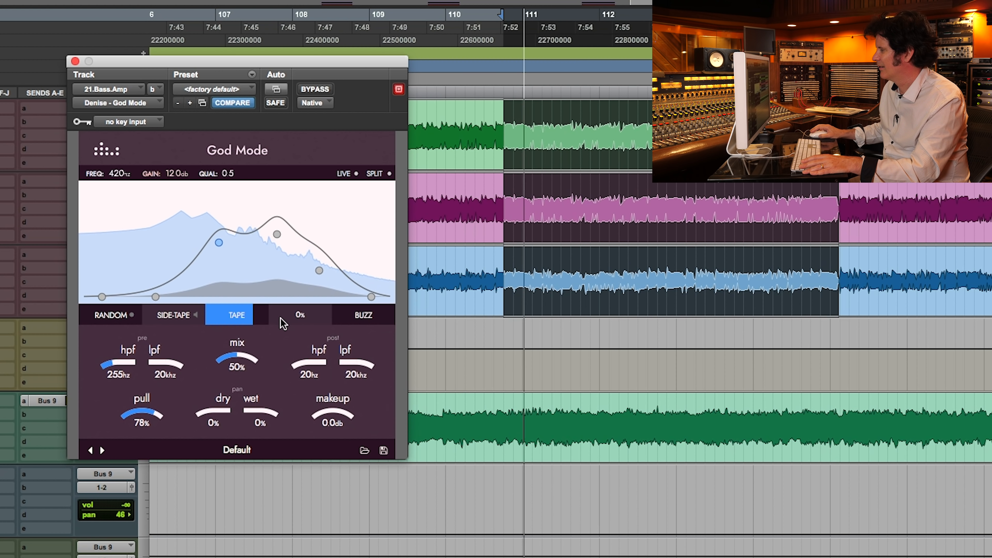
pyautogui.moveTo(297, 316); pyautogui.dragTo(312, 316)
pyautogui.moveTo(239, 369); pyautogui.dragTo(237, 360)
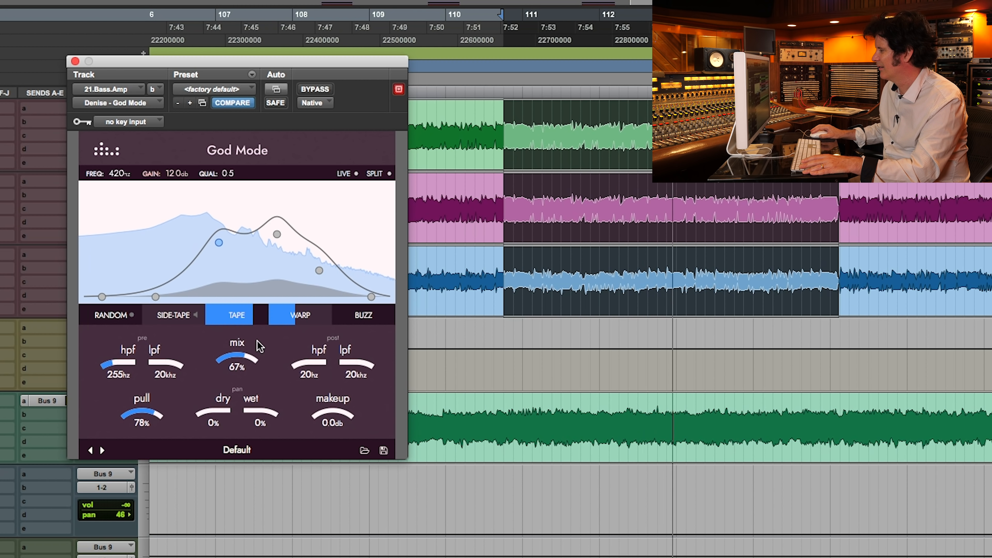
pyautogui.moveTo(155, 410); pyautogui.dragTo(161, 411)
pyautogui.moveTo(239, 361); pyautogui.dragTo(258, 343)
pyautogui.click(306, 315)
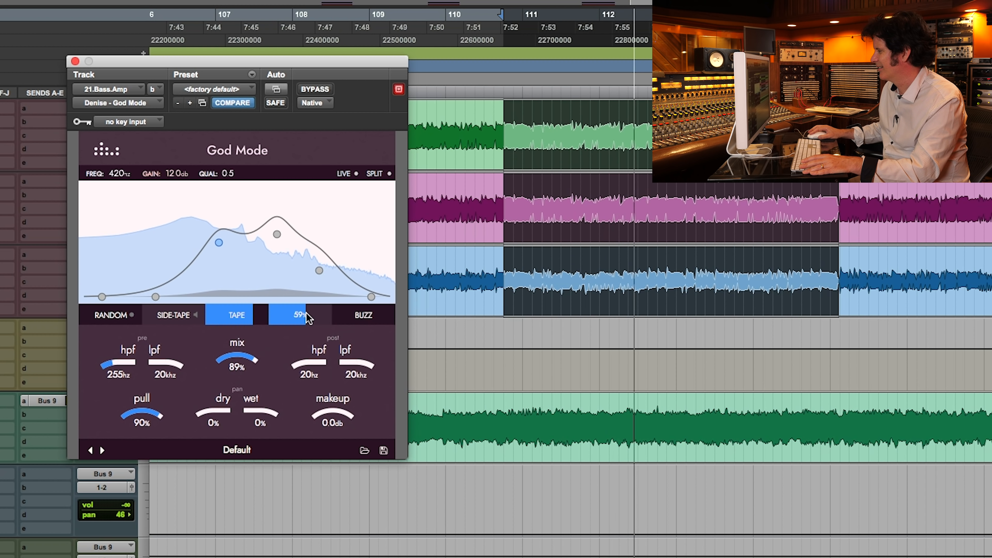
# Raise God Mode's tape amount slightly and set makeup to 3.3 dB on 21.Bass.Amp, then replay the passage.
pyautogui.click(259, 317)
pyautogui.moveTo(258, 313); pyautogui.dragTo(259, 312)
pyautogui.moveTo(331, 410); pyautogui.dragTo(331, 405)
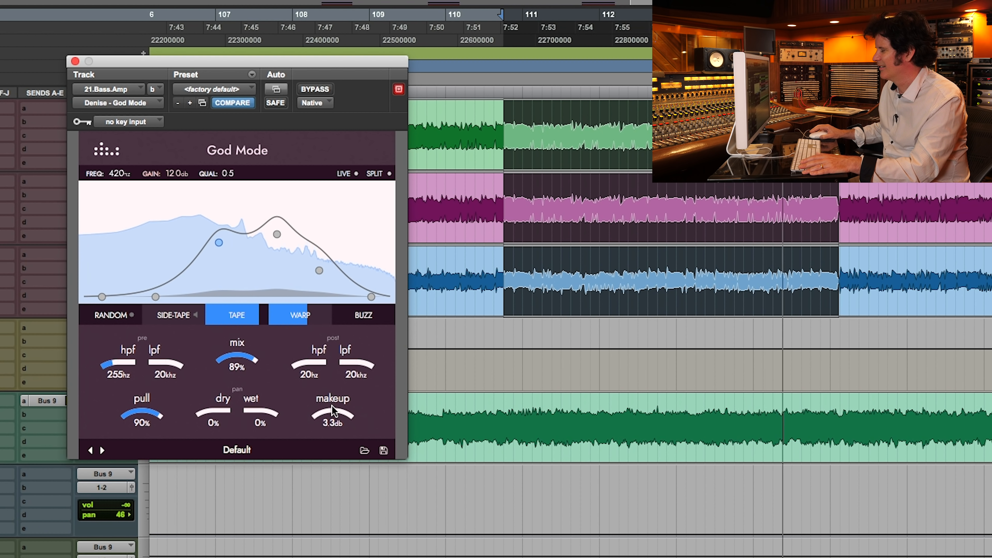
pyautogui.press('space')
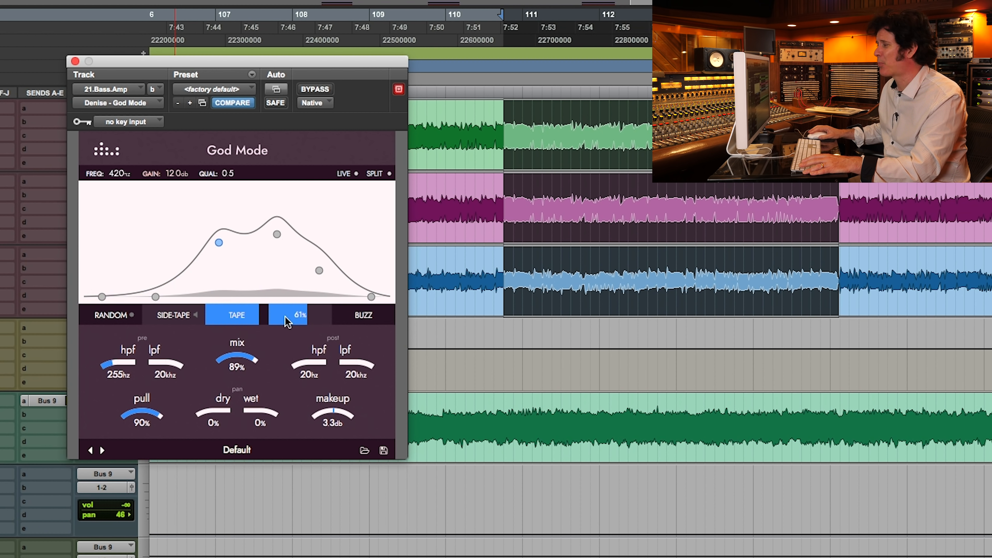
pyautogui.press('space')
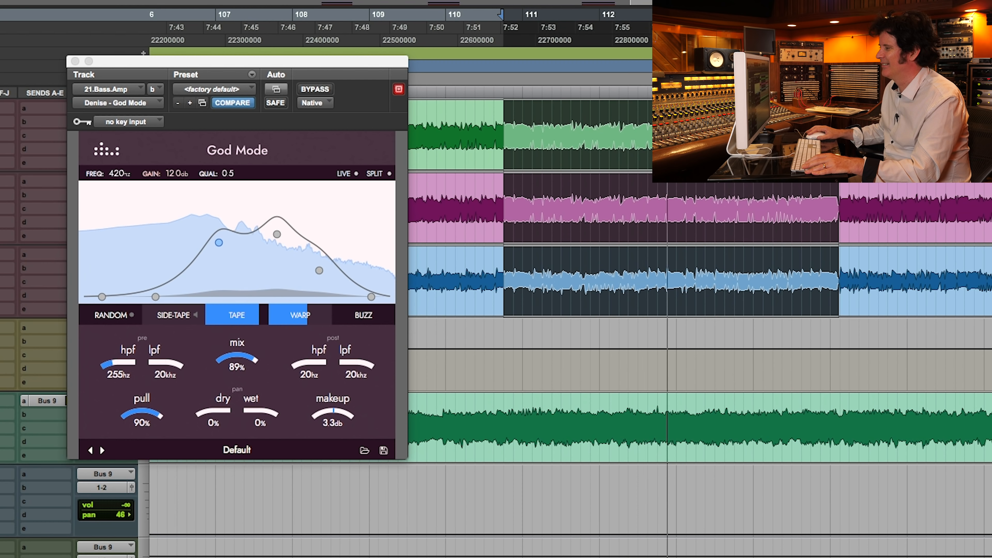
# Close God Mode, lower 21.Bass.Amp's volume to -2.0 dB and compare its God Mode bypassed and active before stopping playback.
pyautogui.click(74, 61)
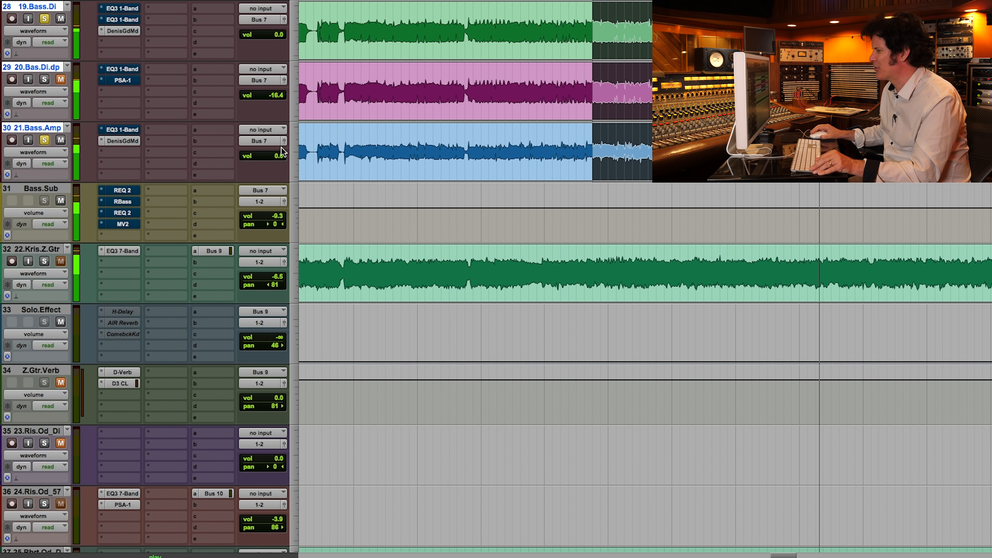
pyautogui.moveTo(275, 152); pyautogui.dragTo(276, 162)
pyautogui.click(130, 142)
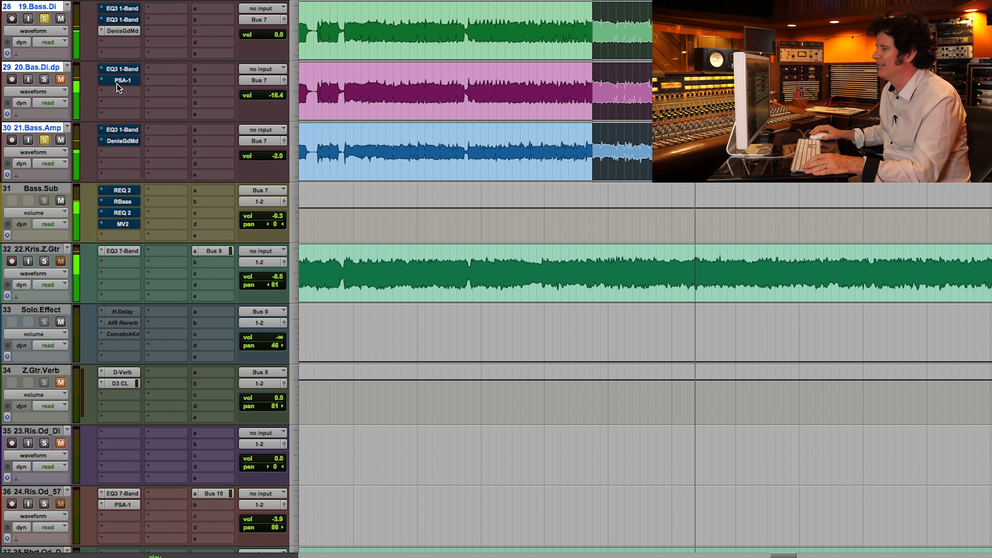
pyautogui.click(127, 138)
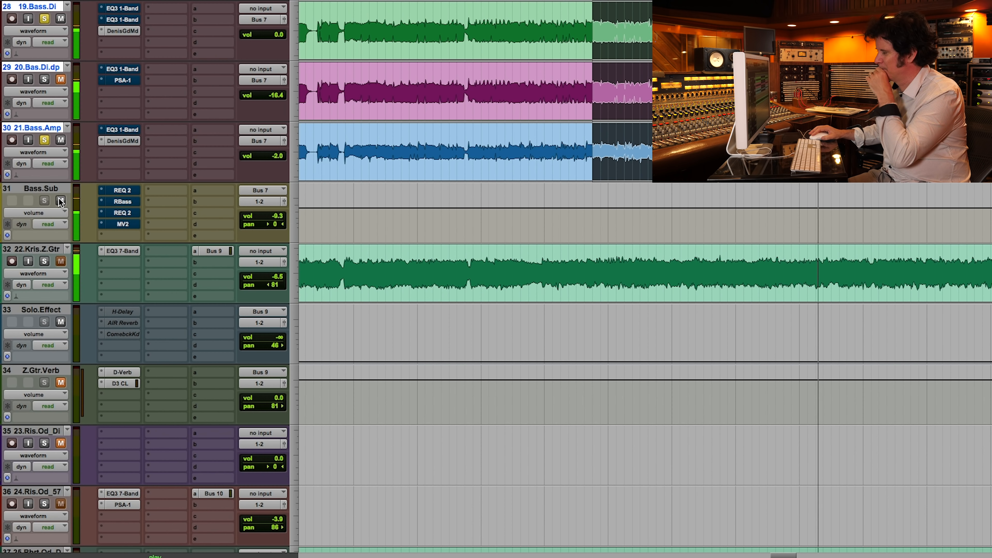
pyautogui.press('space')
# Solo the drum tracks alongside 19.Bass.Di and 21.Bass.Amp, play them together and look through the session's tracks.
pyautogui.scroll(20, 436, 126)
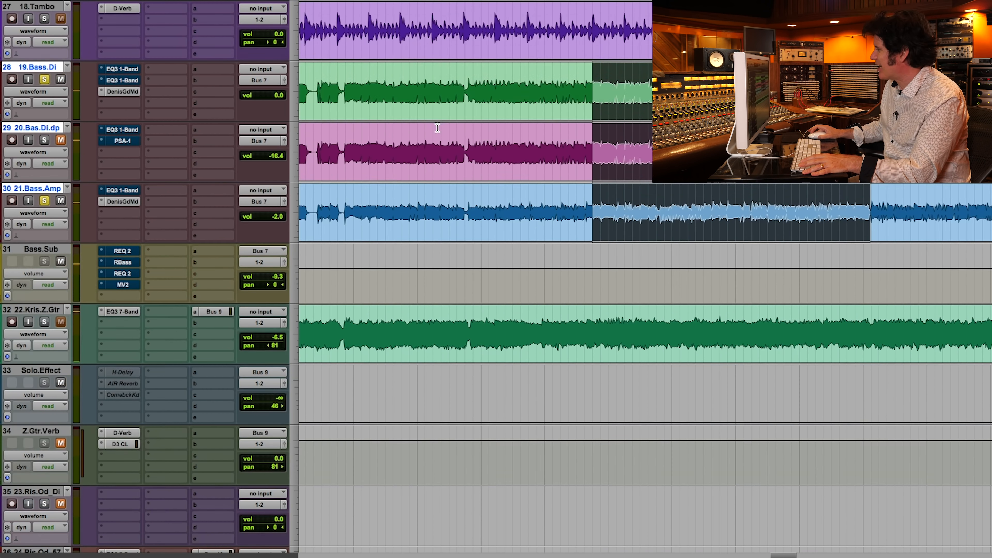
pyautogui.click(437, 117)
pyautogui.click(44, 260)
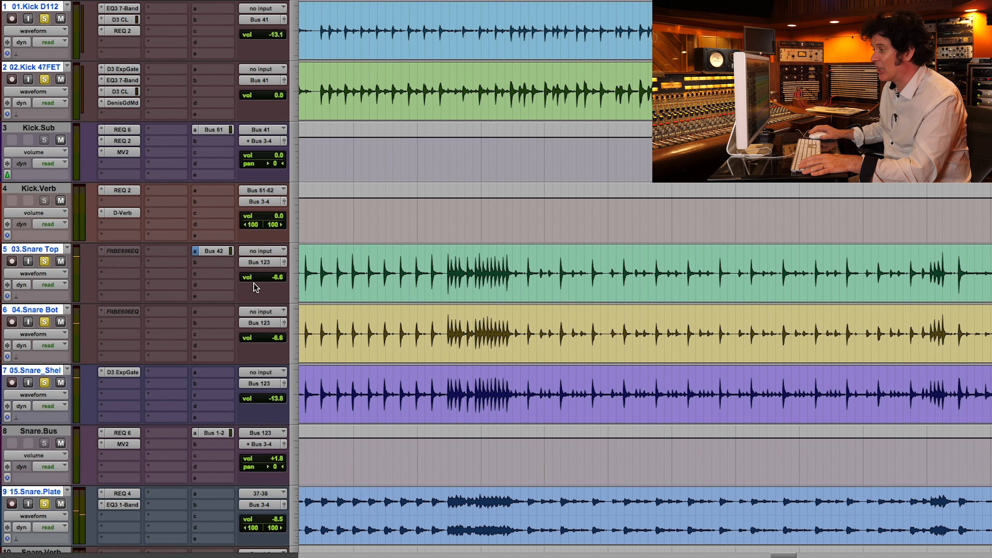
pyautogui.scroll(-18, 362, 288)
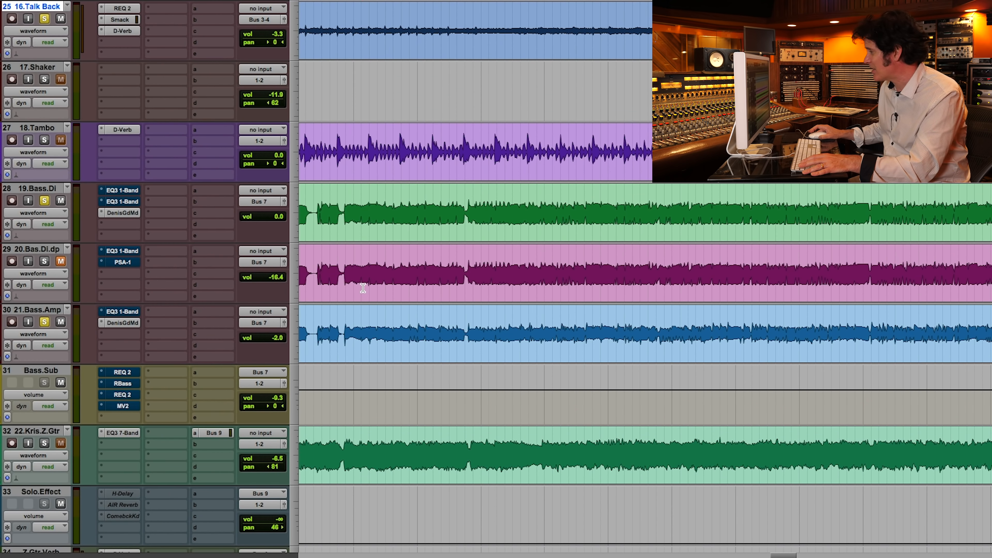
pyautogui.scroll(-20, 362, 289)
pyautogui.press('space')
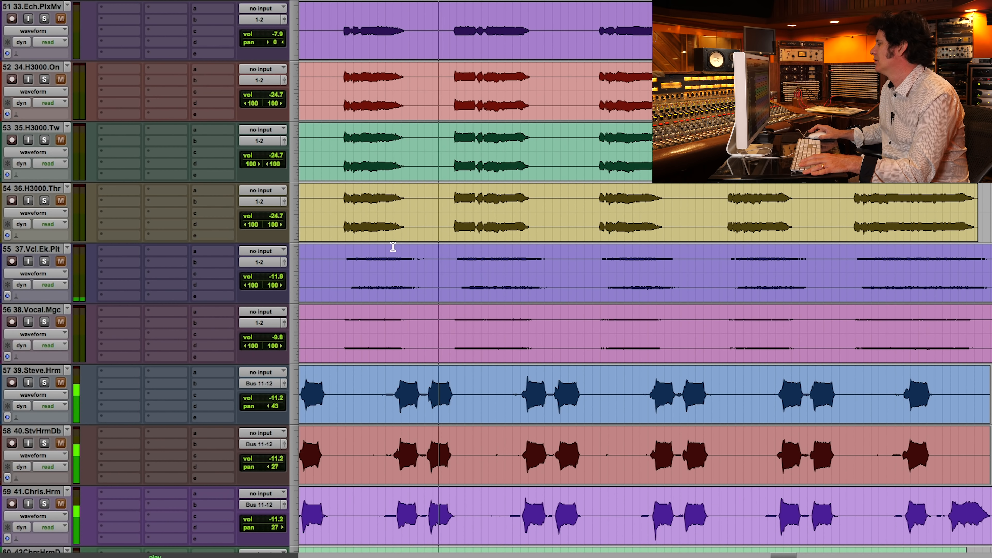
pyautogui.scroll(12, 394, 248)
pyautogui.scroll(20, 437, 224)
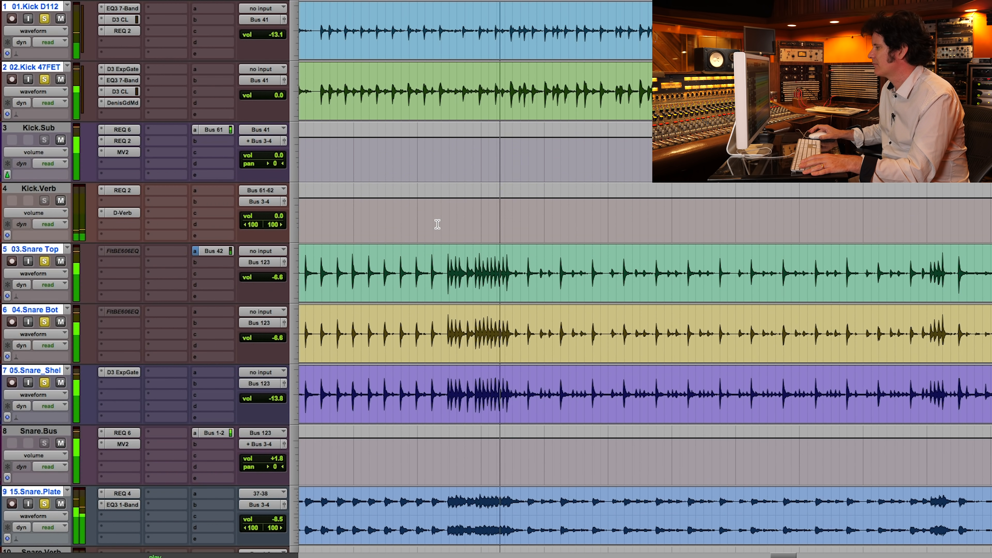
pyautogui.scroll(-10, 437, 223)
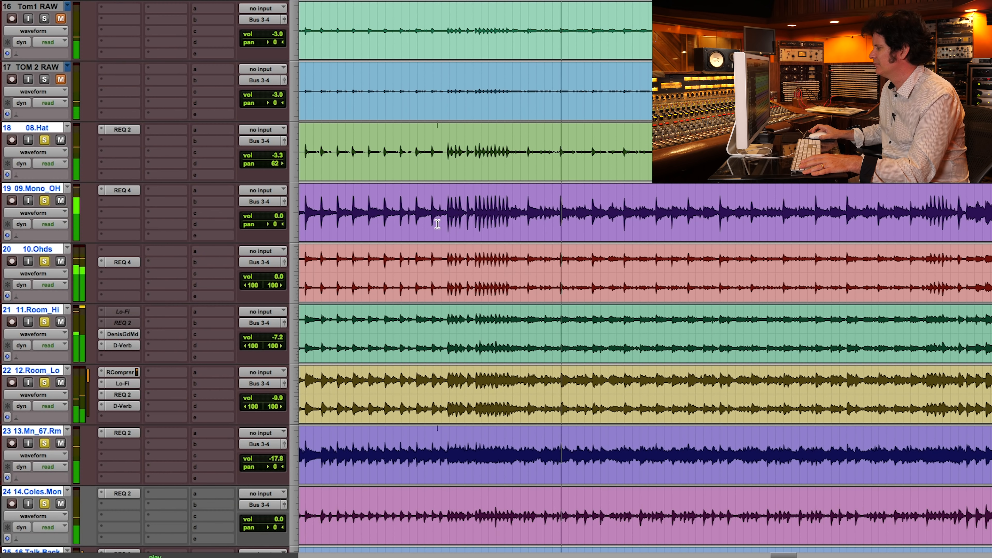
# Activate the MV2 on Bass.Sub, open its settings while the session plays and close them.
pyautogui.scroll(-15, 438, 224)
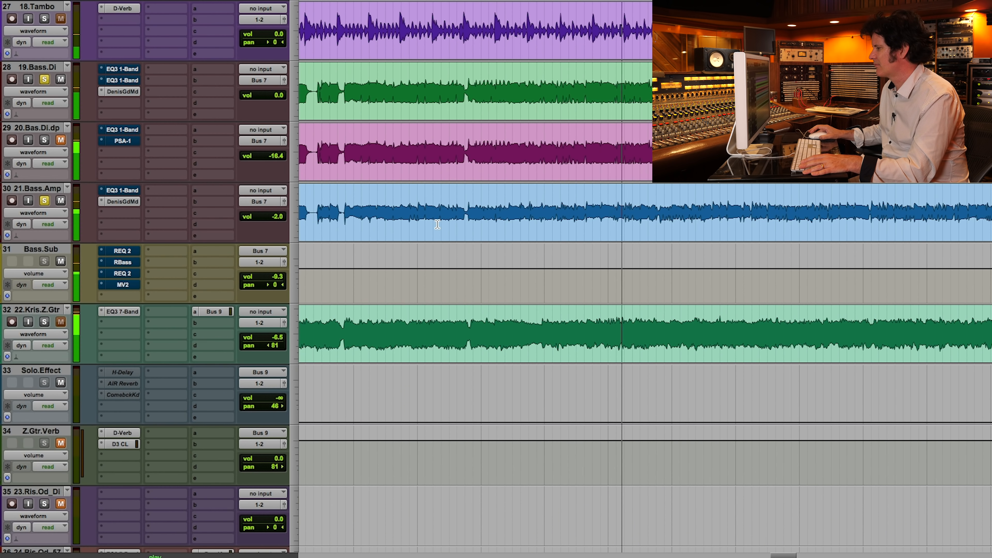
pyautogui.scroll(-1, 437, 222)
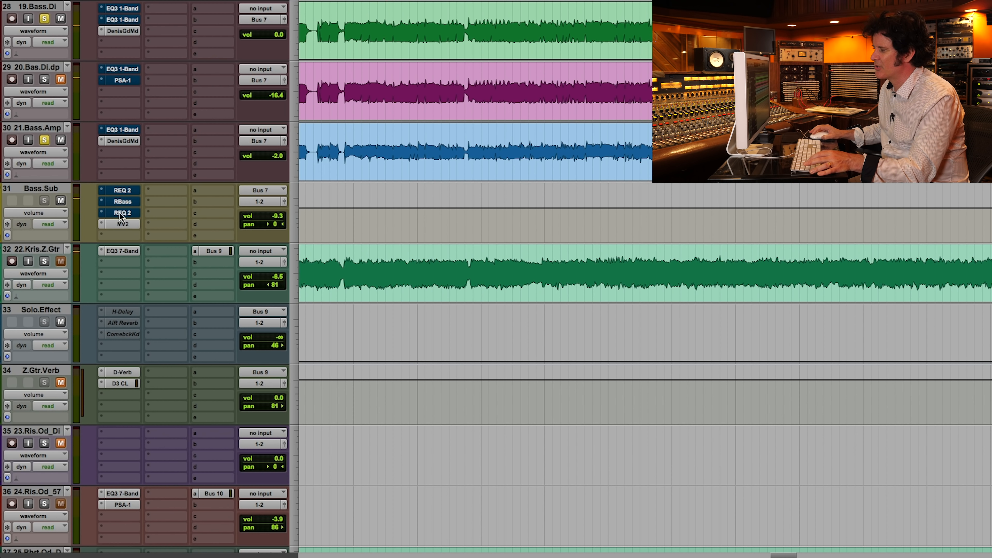
pyautogui.click(119, 224)
pyautogui.press('space')
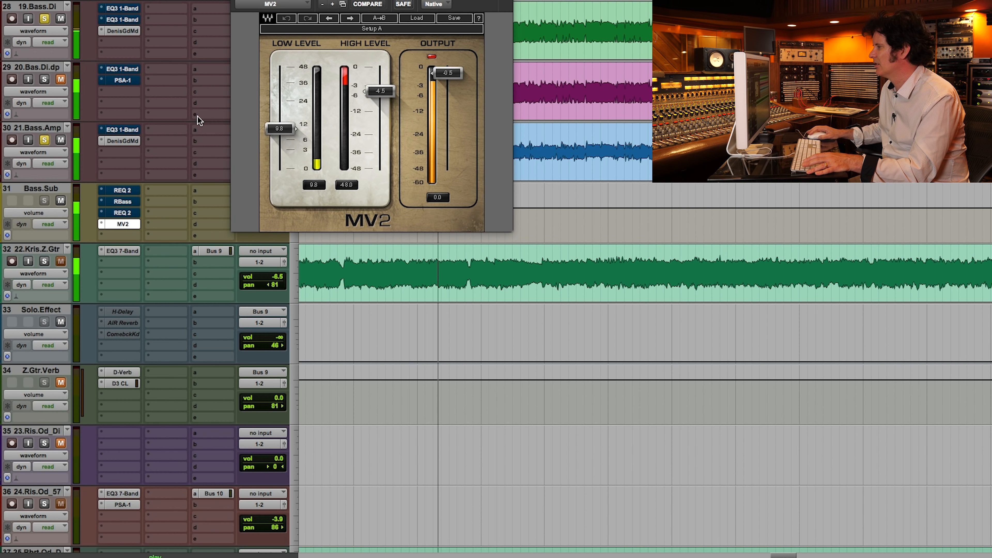
pyautogui.click(237, 0)
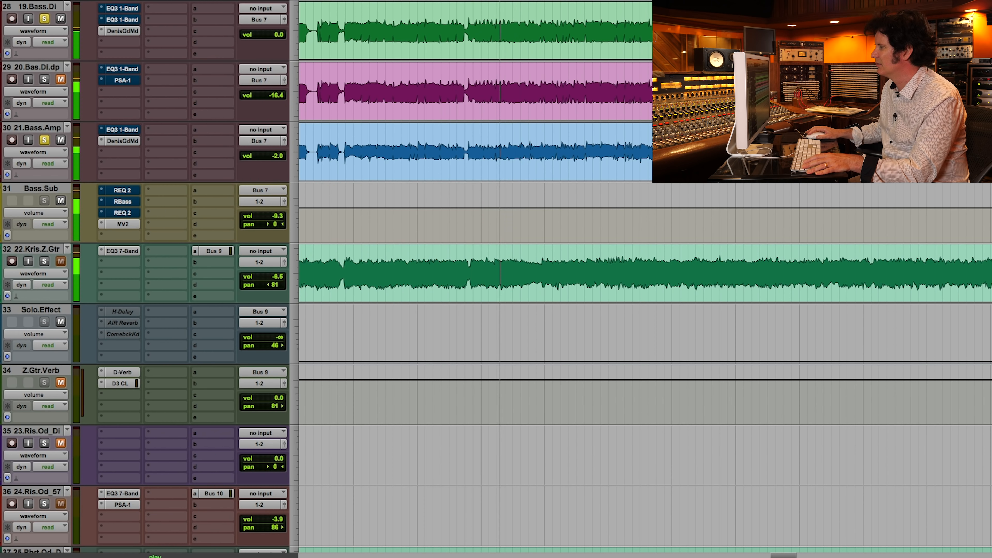
# Open God Mode on 21.Bass.Amp and, during playback, lower its pull to 39% and its makeup to just below 0 dB.
pyautogui.press('r')
pyautogui.press('r')
pyautogui.press('r')
pyautogui.press('r')
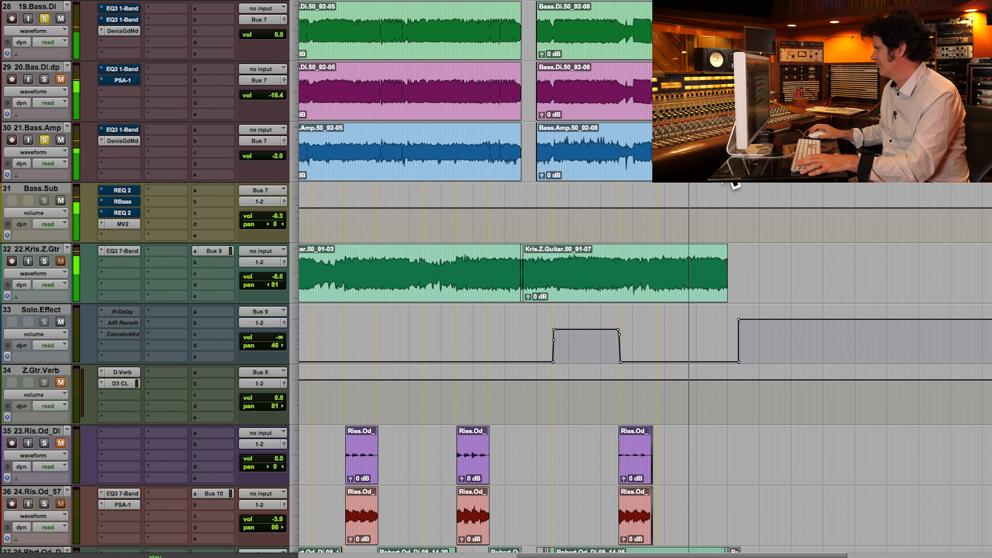
pyautogui.press('t')
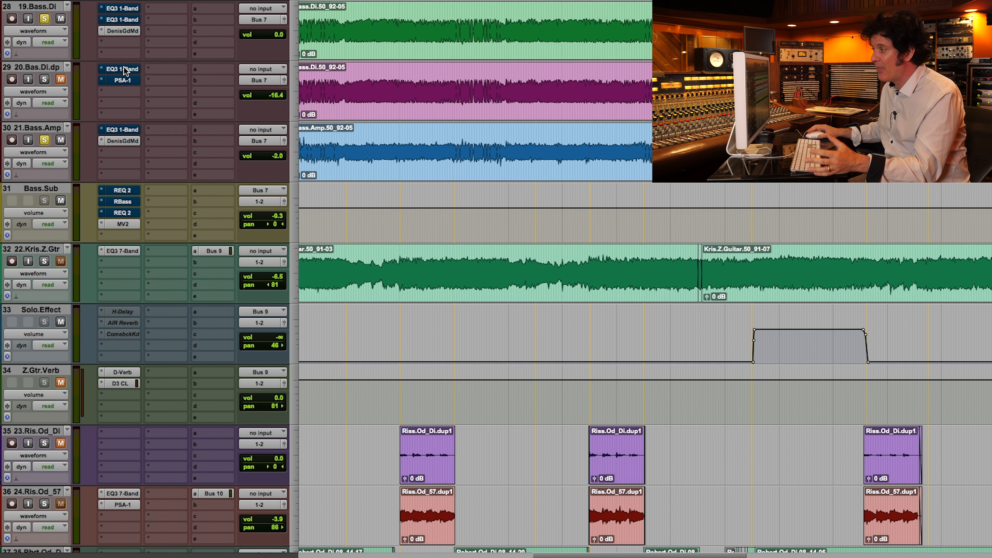
pyautogui.click(124, 141)
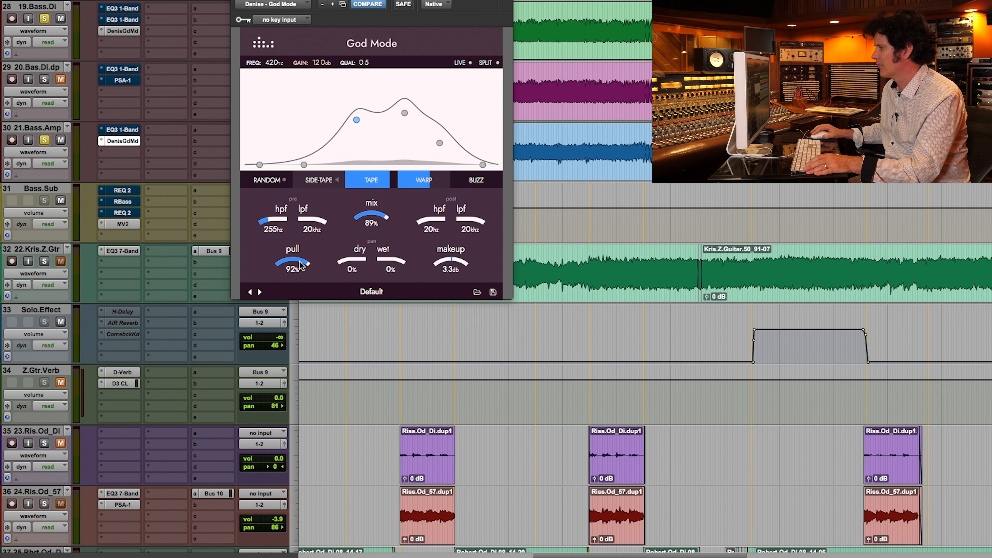
pyautogui.press('space')
pyautogui.moveTo(293, 272); pyautogui.dragTo(287, 282)
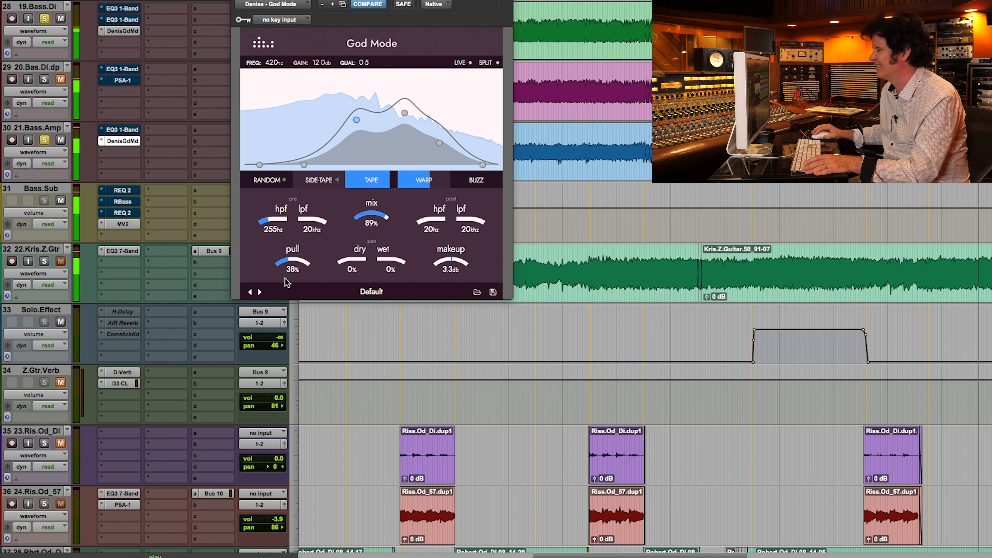
pyautogui.moveTo(450, 262); pyautogui.dragTo(449, 275)
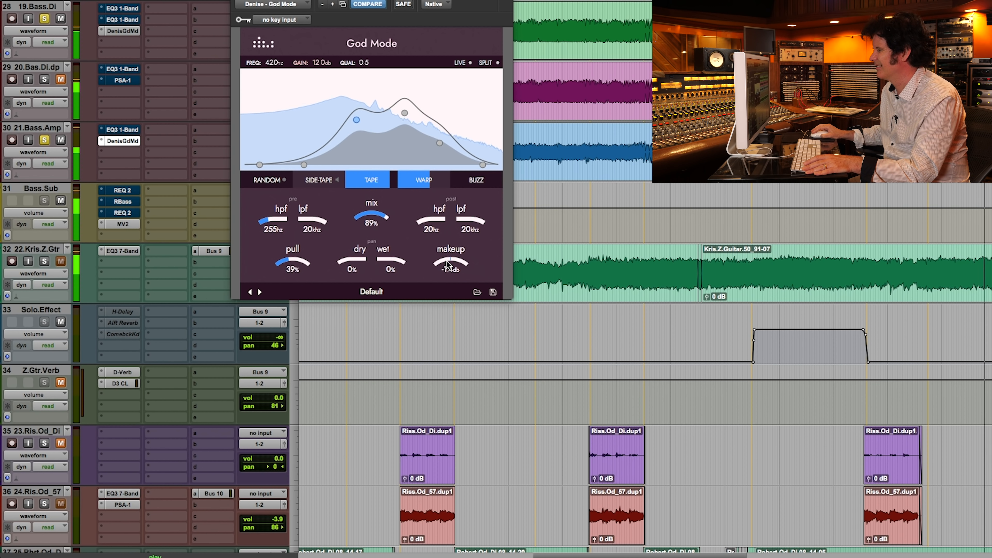
# Close God Mode, set 19.Bass.Di's volume to +1.8 dB and 21.Bass.Amp's to -2.7 dB, and stop playback.
pyautogui.click(235, 1)
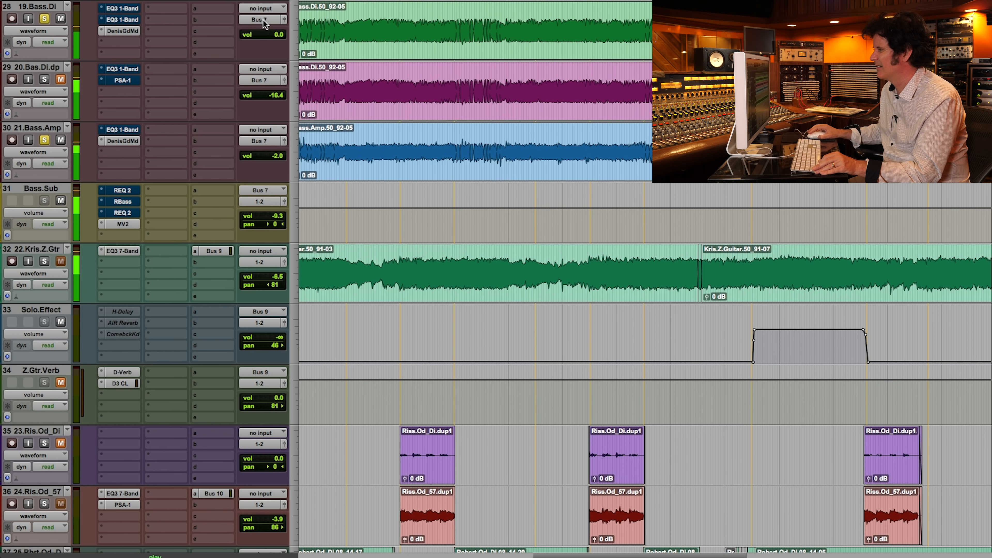
pyautogui.moveTo(271, 30); pyautogui.dragTo(271, 32)
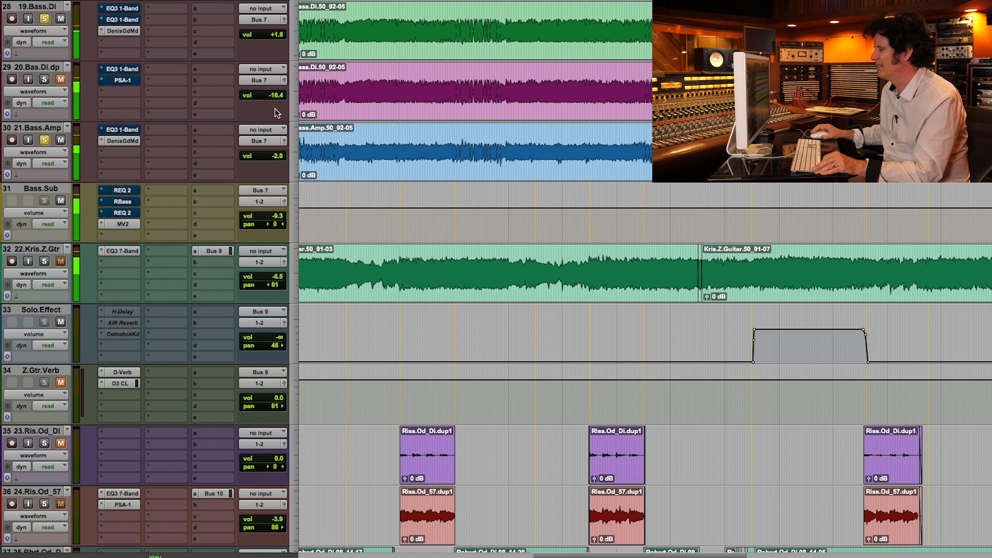
pyautogui.moveTo(276, 157); pyautogui.dragTo(276, 157)
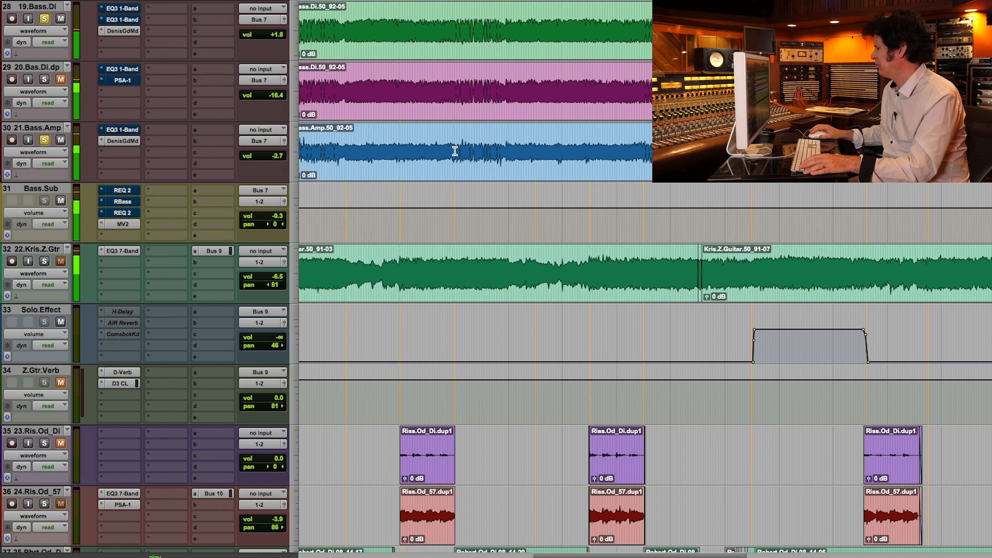
pyautogui.press('space')
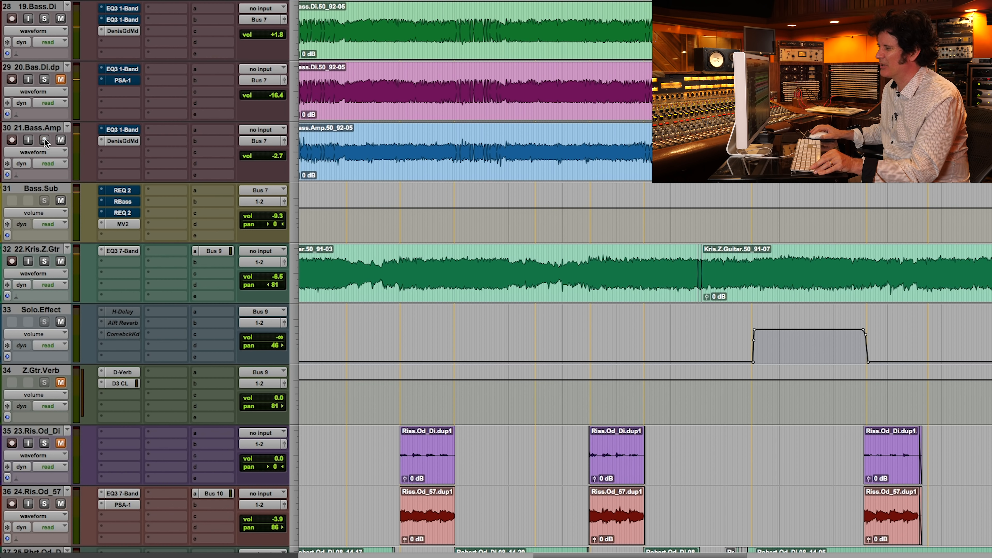
# Solo 21.Bass.Amp and 19.Bass.Di and audition the two bass tracks without the drums.
pyautogui.click(44, 140)
pyautogui.press('space')
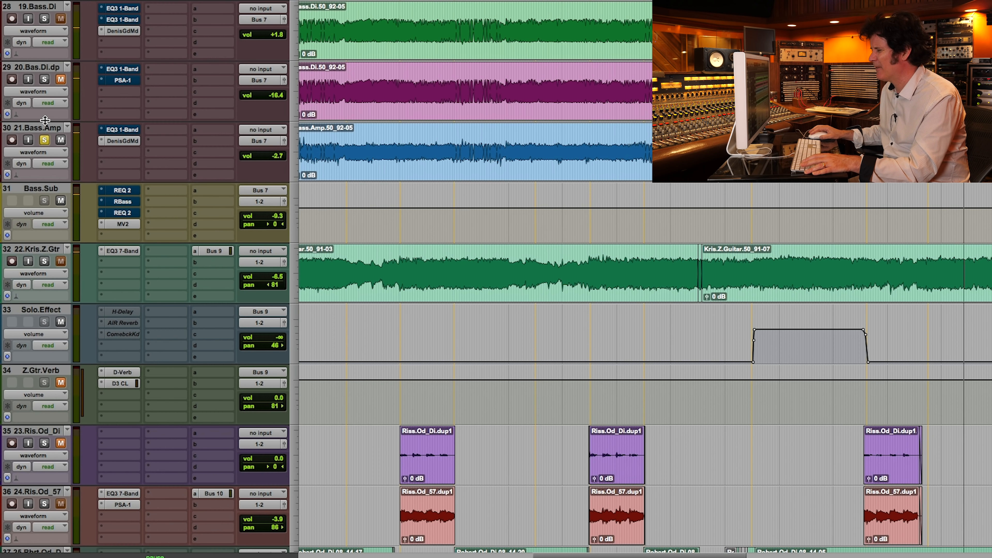
pyautogui.click(44, 19)
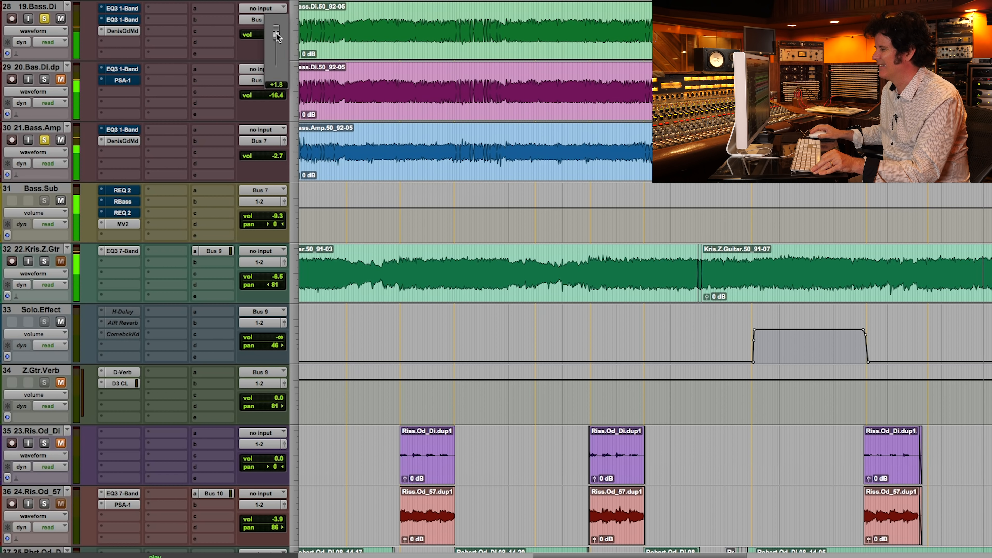
pyautogui.press('space')
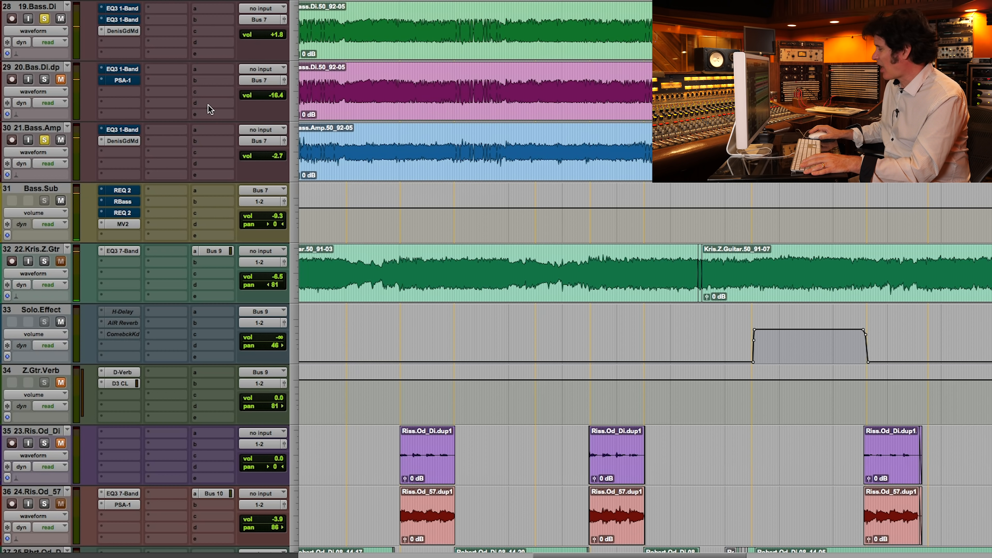
# Solo the selected drum tracks alongside the bass tracks and start playback.
pyautogui.scroll(15, 211, 107)
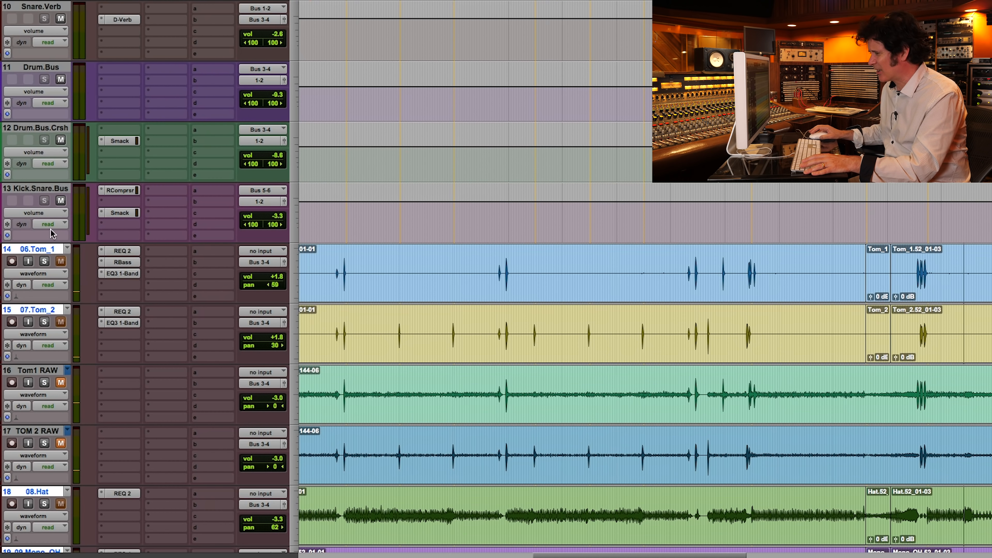
pyautogui.keyDown('alt'); pyautogui.keyDown('shift'); pyautogui.click(45, 261); pyautogui.keyUp('shift'); pyautogui.keyUp('alt')
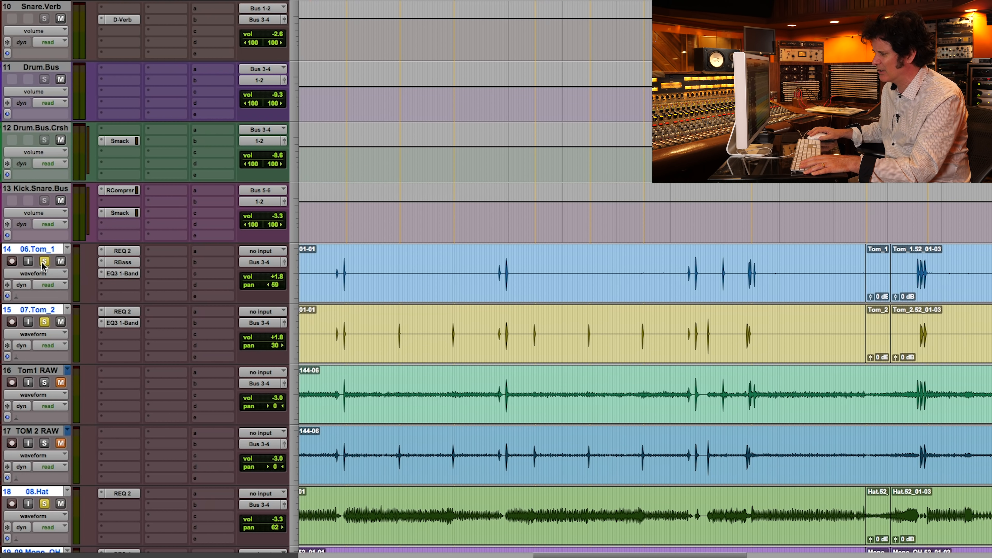
pyautogui.press('space')
# Add 22.Kris.Z.Gtr, 25.Rbrt.Od_D, 26RbrtOd_57 and the three Leslie tracks to the solo during playback.
pyautogui.scroll(-20, 458, 334)
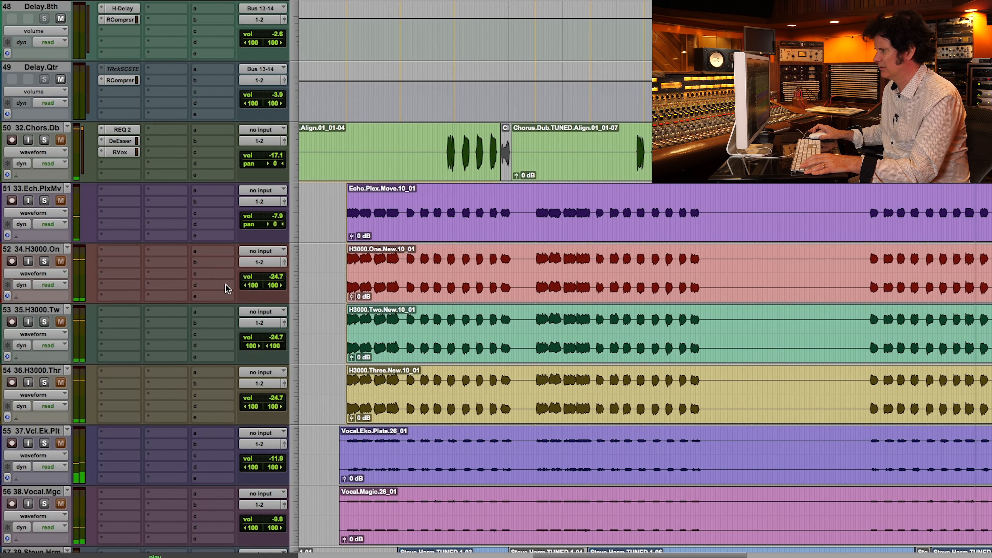
pyautogui.scroll(6, 227, 289)
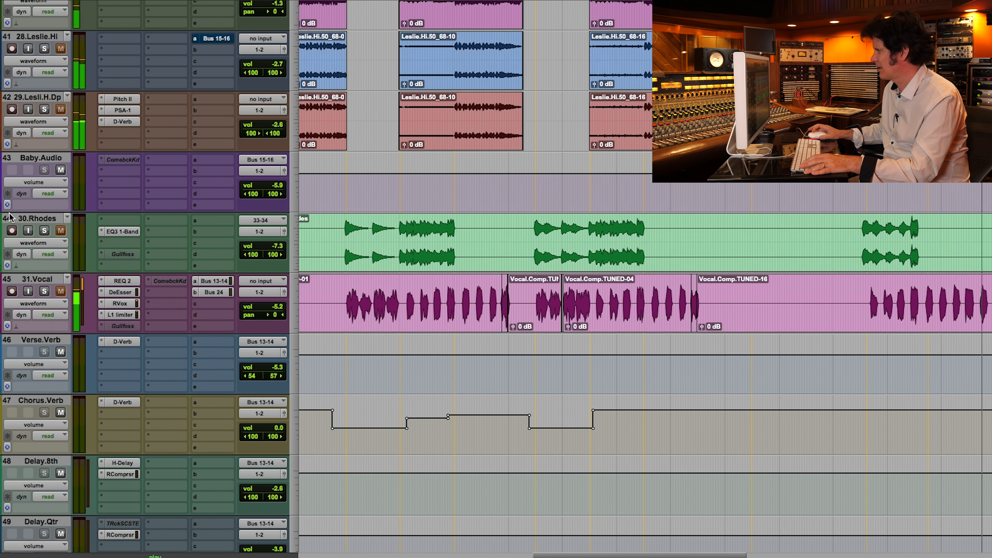
pyautogui.scroll(13, 186, 132)
pyautogui.scroll(-3, 206, 172)
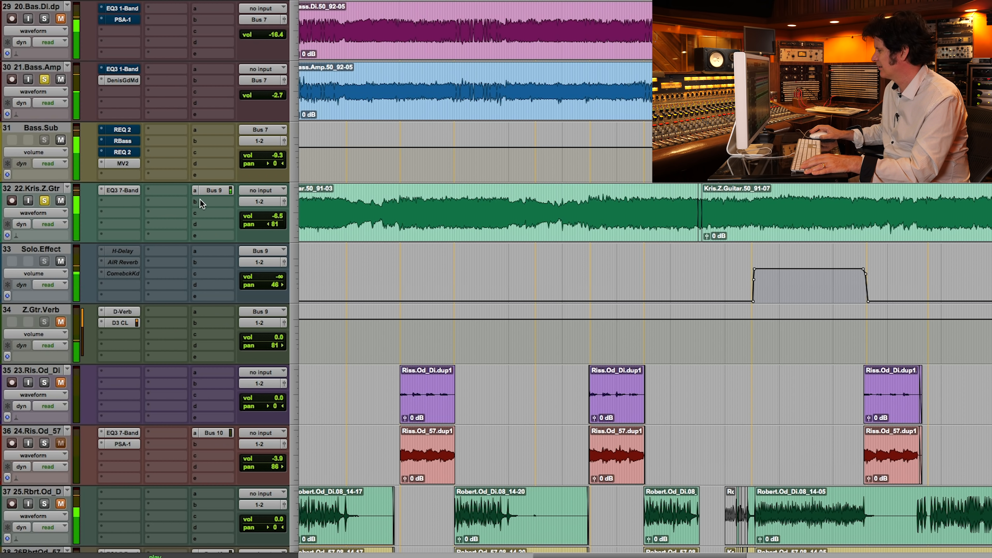
pyautogui.scroll(9, 199, 200)
pyautogui.scroll(-9, 199, 199)
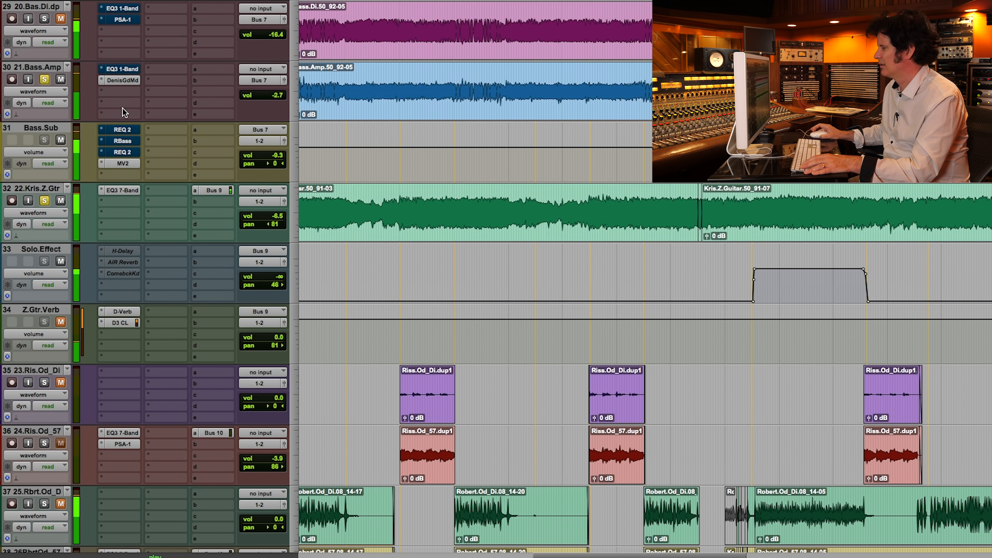
pyautogui.scroll(-5, 194, 138)
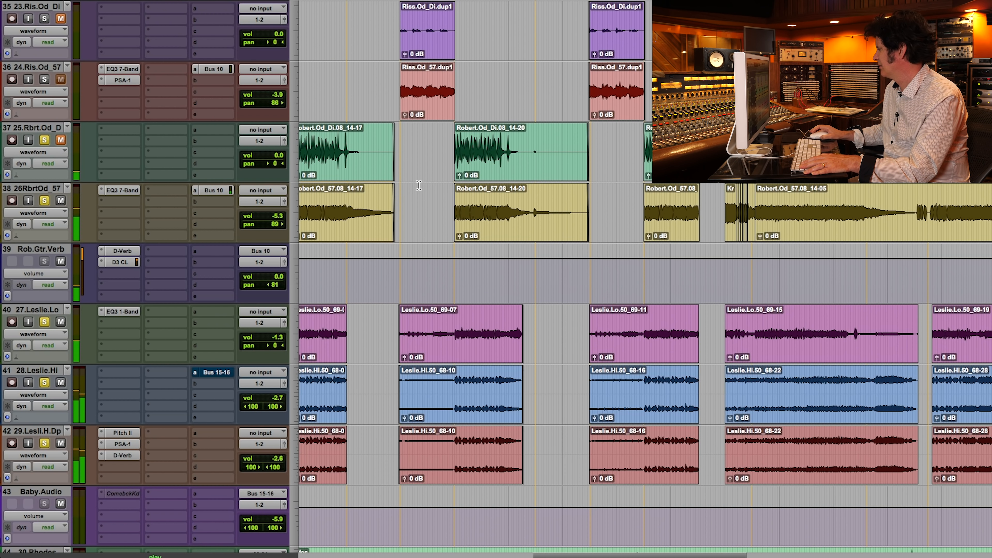
# Play the soloed mix from the end section of the 26RbrtOd_57 guitar, view the wider arrangement and stop playback.
pyautogui.click(931, 214)
pyautogui.press('space')
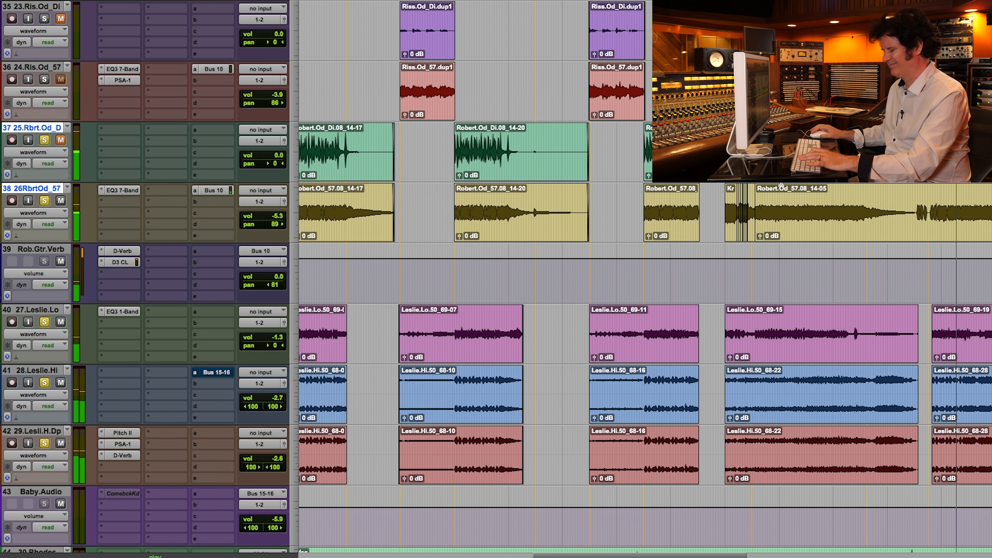
pyautogui.hotkey('ctrl', '[')
pyautogui.hotkey('ctrl', '[')
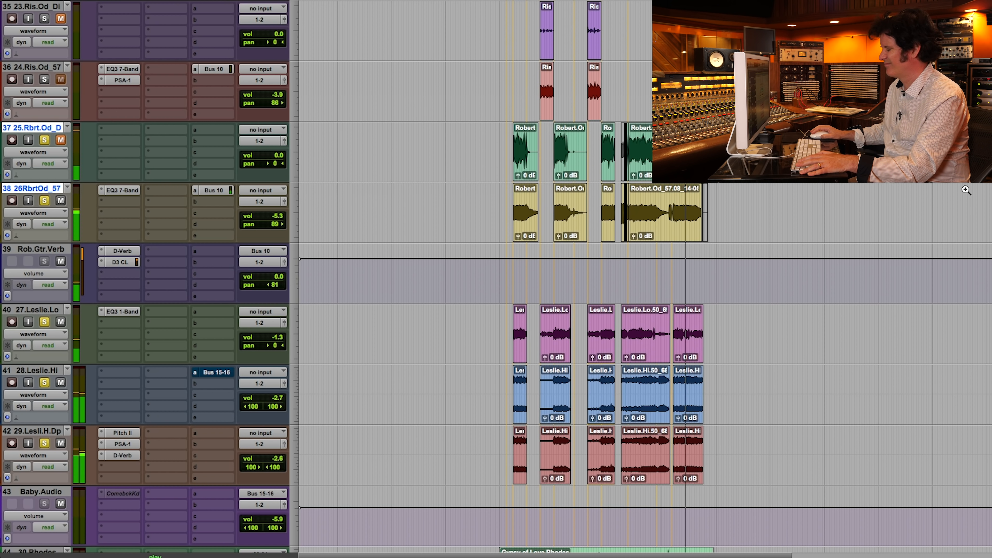
pyautogui.press('space')
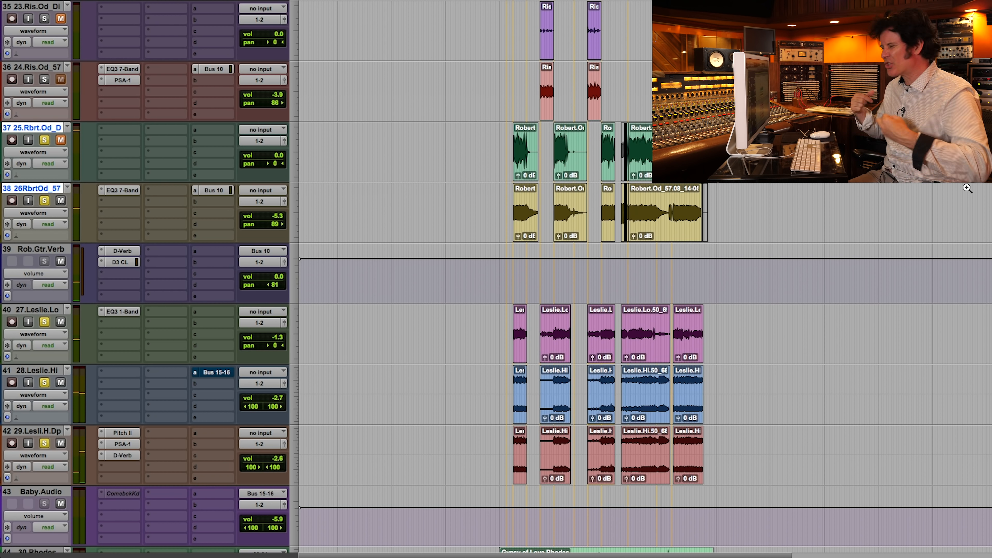
# Solo only 30.Rhodes and place the playback position in its second passage.
pyautogui.scroll(-5, 801, 272)
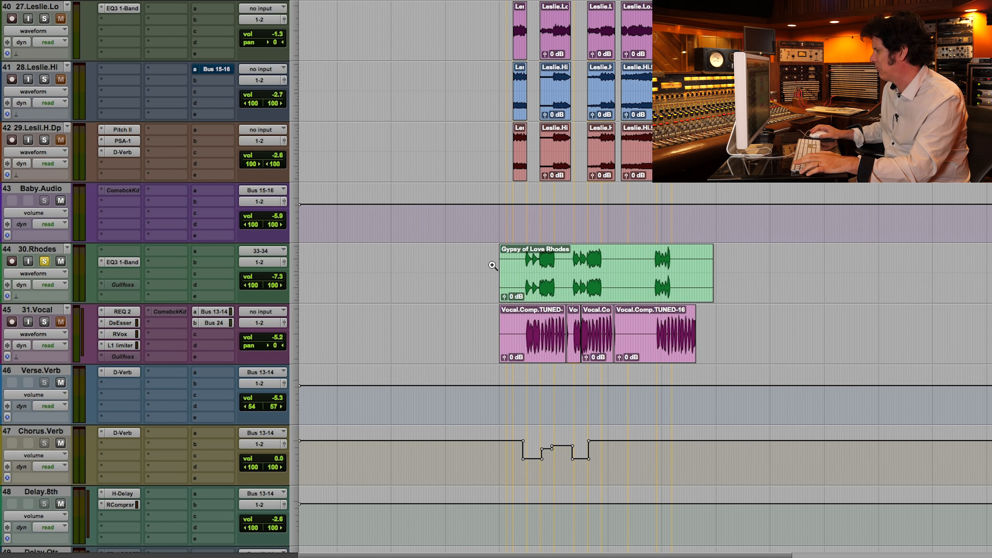
pyautogui.click(542, 265)
pyautogui.click(764, 273)
pyautogui.press('space')
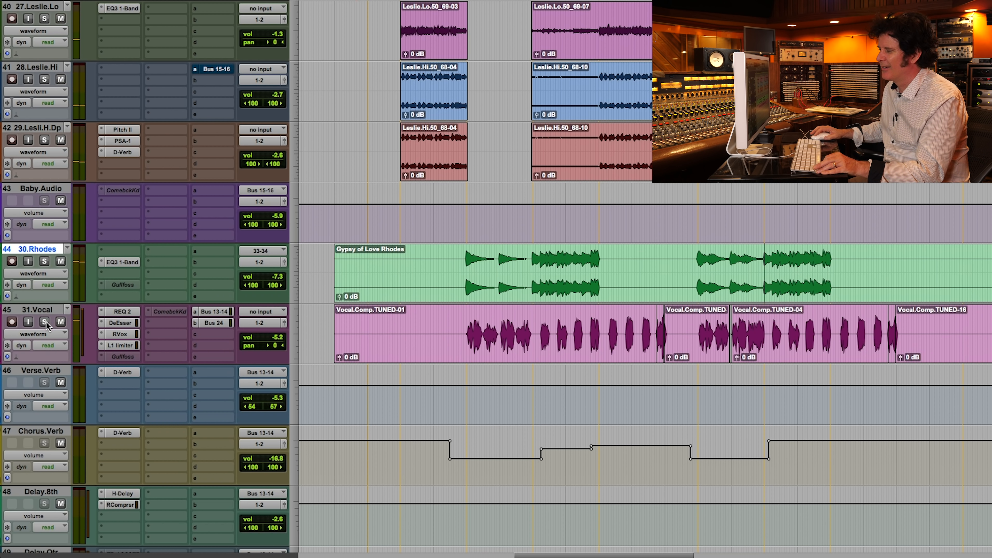
# Solo 31.Vocal, play its second verse briefly and select the first vocal phrases from about bar 17 to bar 25.
pyautogui.click(700, 325)
pyautogui.press('space')
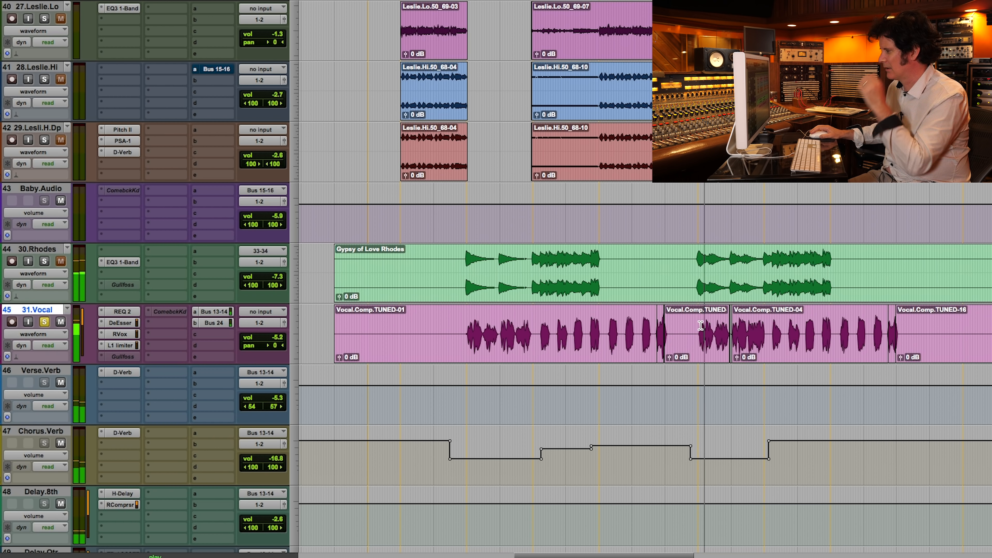
pyautogui.moveTo(454, 331); pyautogui.dragTo(644, 332)
pyautogui.moveTo(355, 331); pyautogui.dragTo(618, 339)
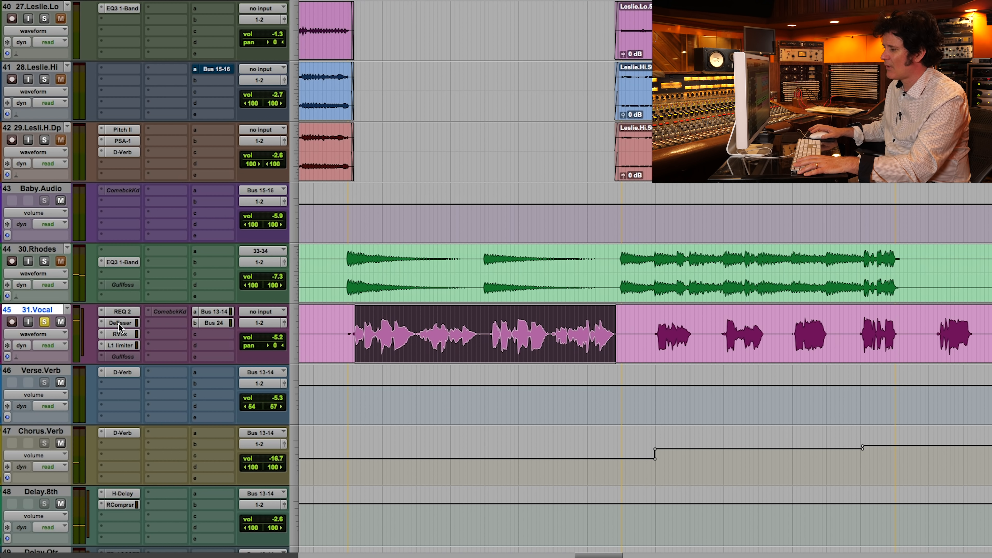
# Insert Denise God Mode on 31.Vocal, play the selection, turn tape off and raise buzz to 88%.
pyautogui.click(155, 323)
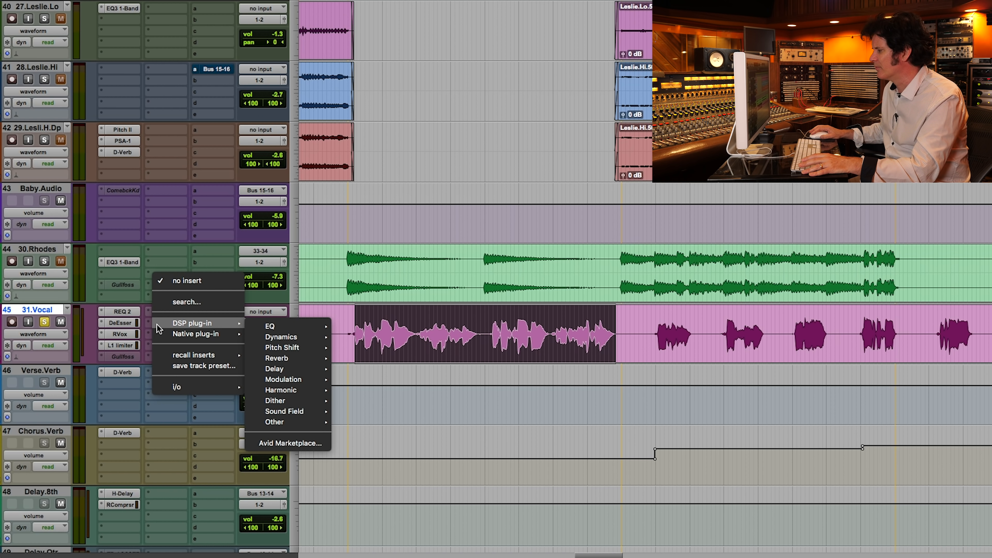
pyautogui.moveTo(169, 332)
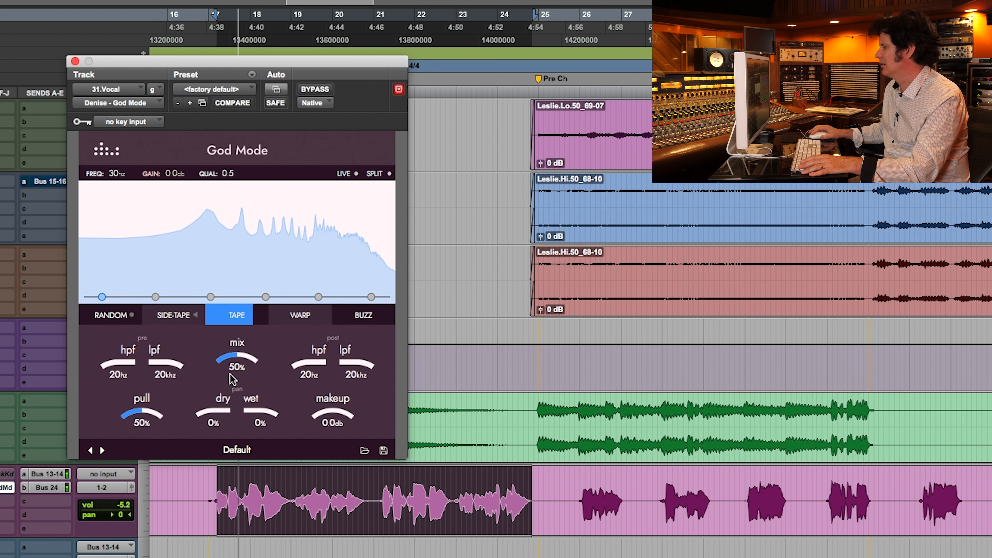
pyautogui.moveTo(366, 314)
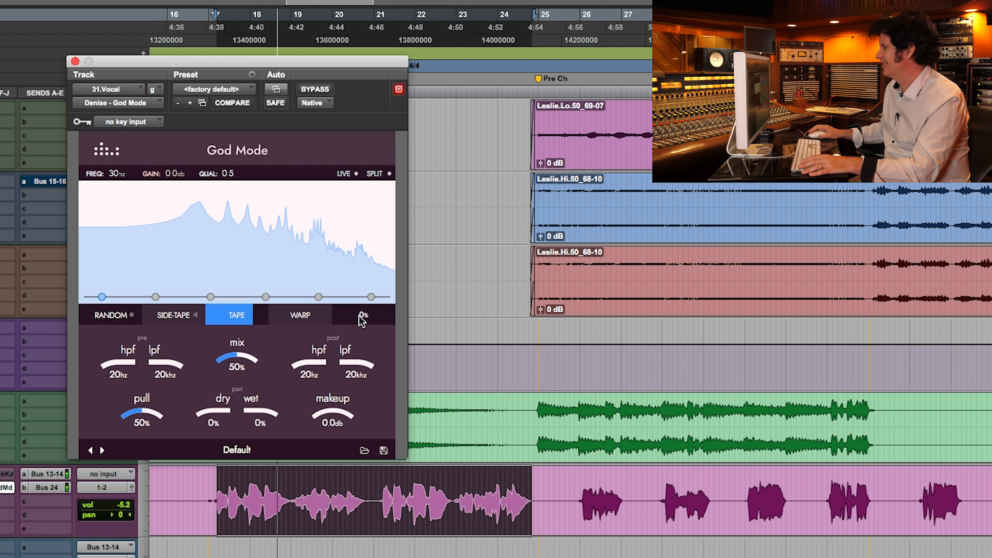
pyautogui.moveTo(366, 318); pyautogui.dragTo(400, 319)
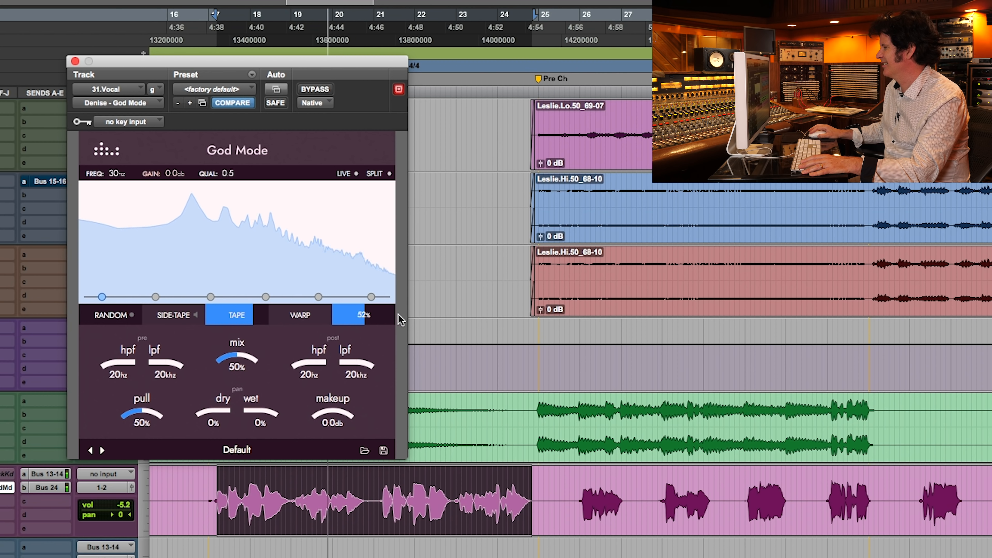
pyautogui.click(235, 315)
pyautogui.moveTo(362, 313); pyautogui.dragTo(377, 314)
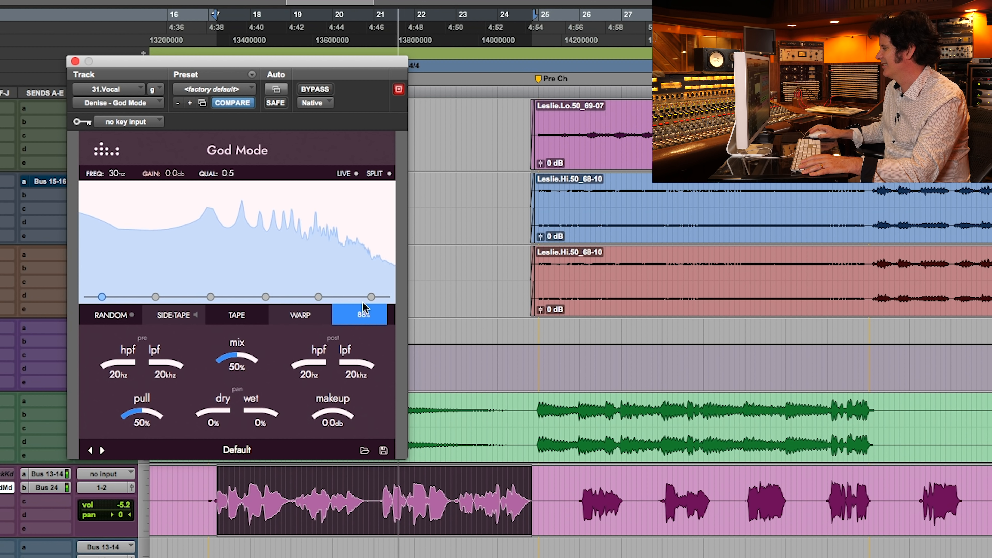
# Boost the vocal 8.8 dB at 2.7 kHz and 7.7 dB at 676 Hz, with makeup at -5.1 dB and pull at 22%.
pyautogui.moveTo(318, 297); pyautogui.dragTo(301, 255)
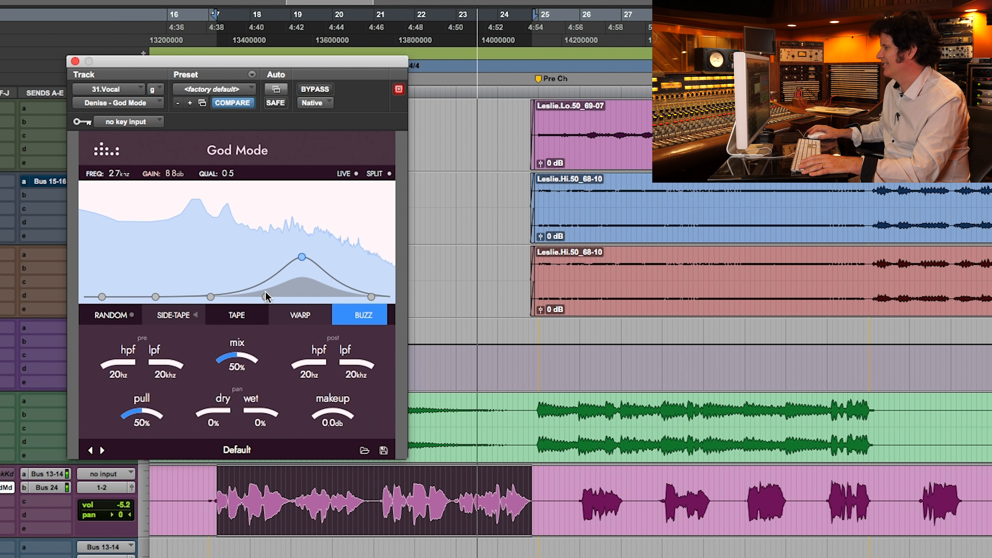
pyautogui.moveTo(265, 295); pyautogui.dragTo(238, 259)
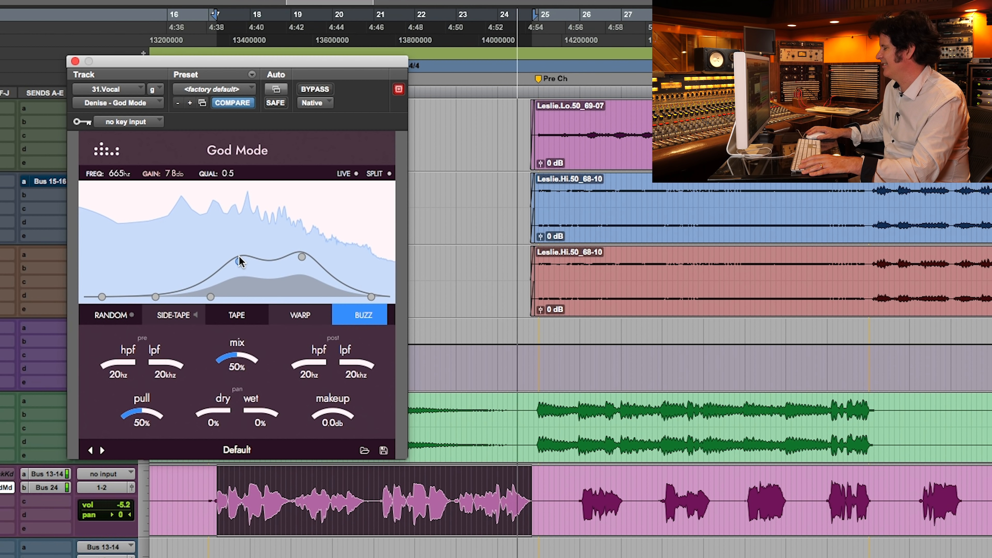
pyautogui.moveTo(332, 413); pyautogui.dragTo(325, 415)
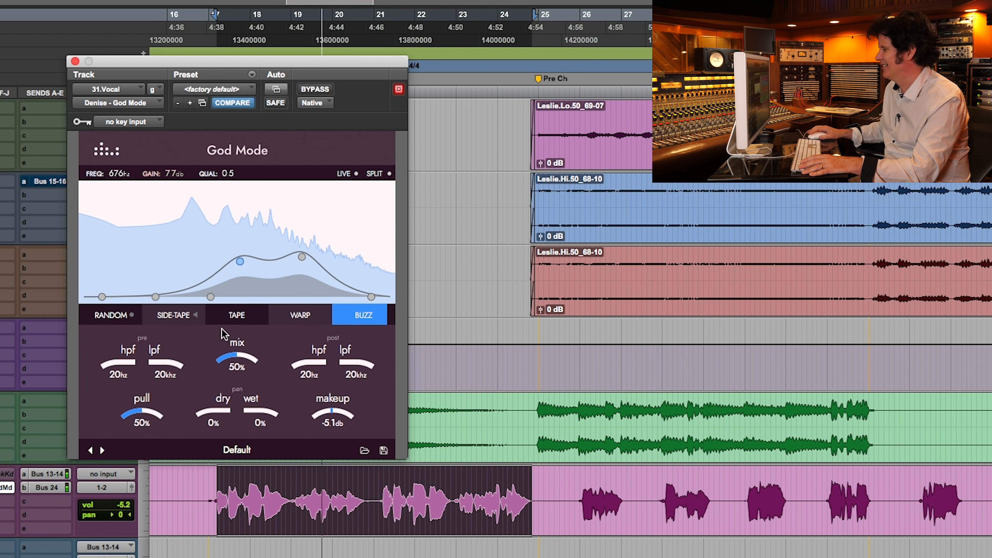
pyautogui.moveTo(144, 409); pyautogui.dragTo(132, 424)
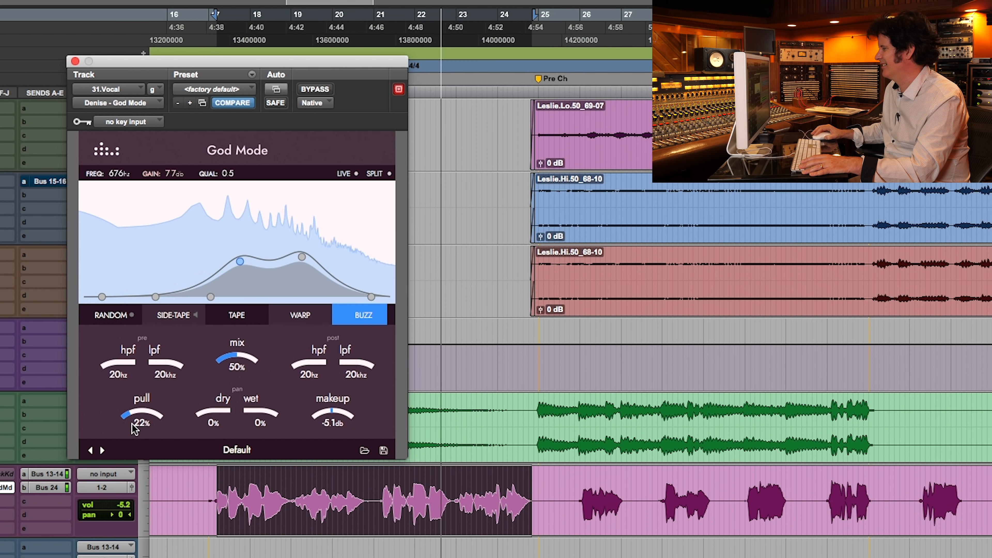
# Set the upper boost to 9.8 dB at 2.9 kHz and makeup to -8.3 dB, comparing the result with the bypassed vocal.
pyautogui.moveTo(301, 257); pyautogui.dragTo(304, 252)
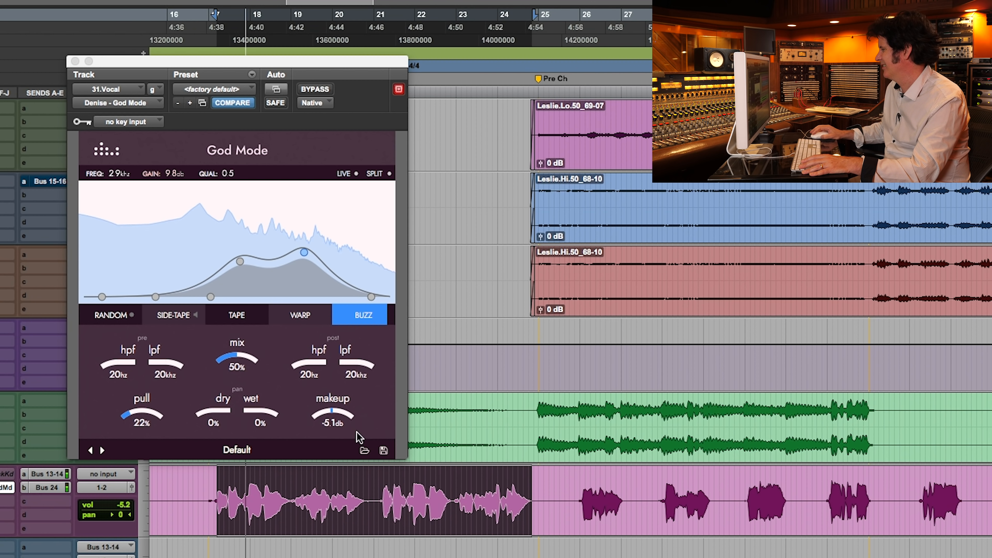
pyautogui.moveTo(330, 414); pyautogui.dragTo(329, 417)
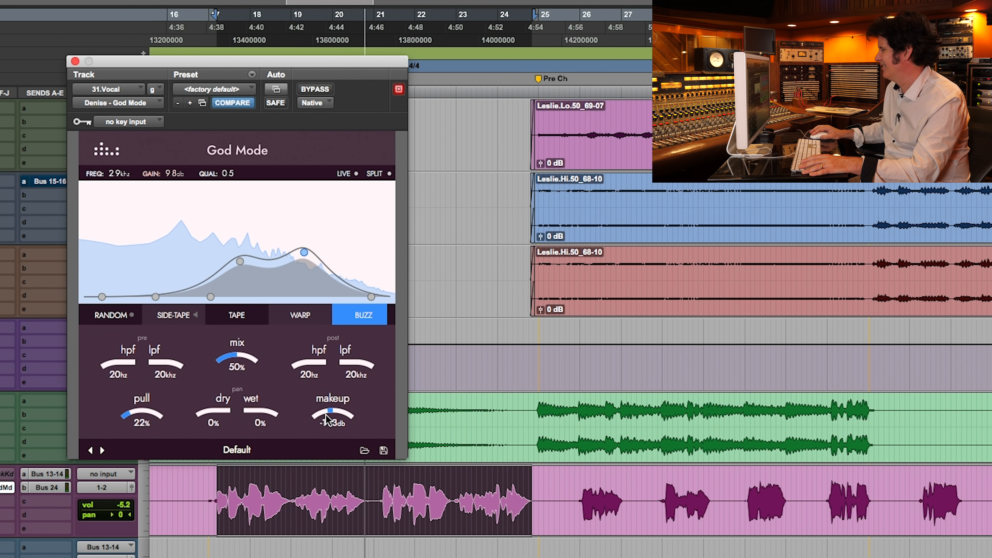
pyautogui.moveTo(327, 420); pyautogui.dragTo(328, 417)
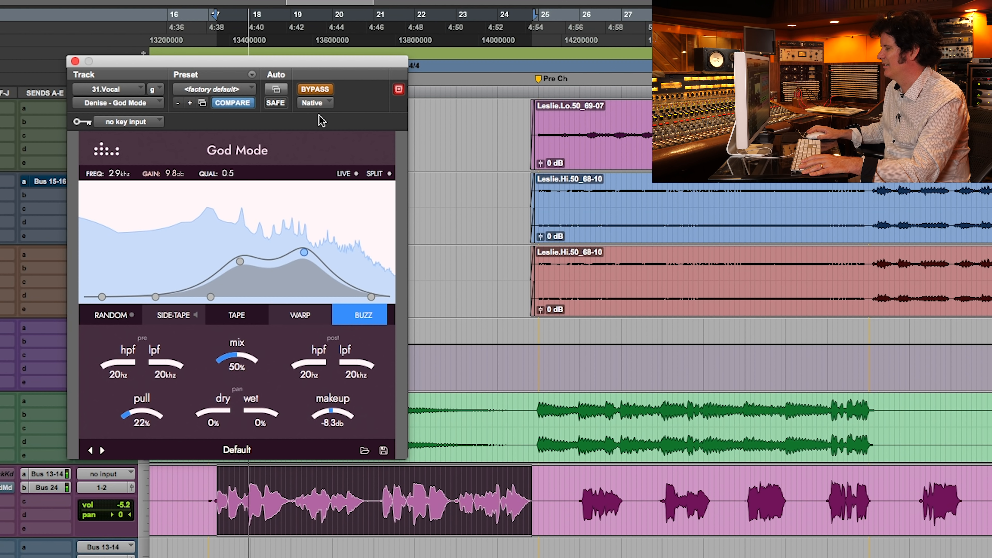
pyautogui.click(329, 88)
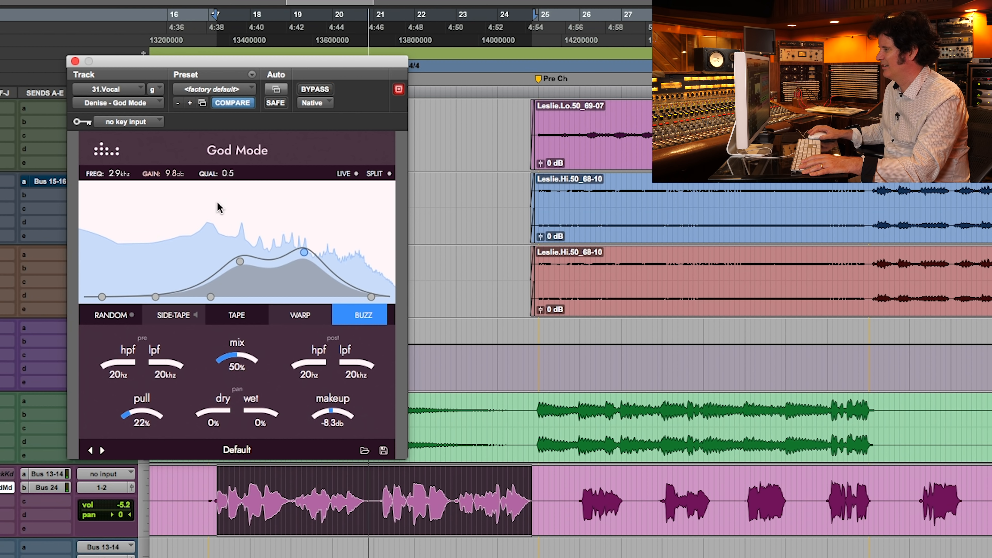
# Add a 9.0 dB boost at 195 Hz with pull at 18% and makeup at -13.0 dB, comparing it with bypass.
pyautogui.moveTo(155, 297); pyautogui.dragTo(184, 256)
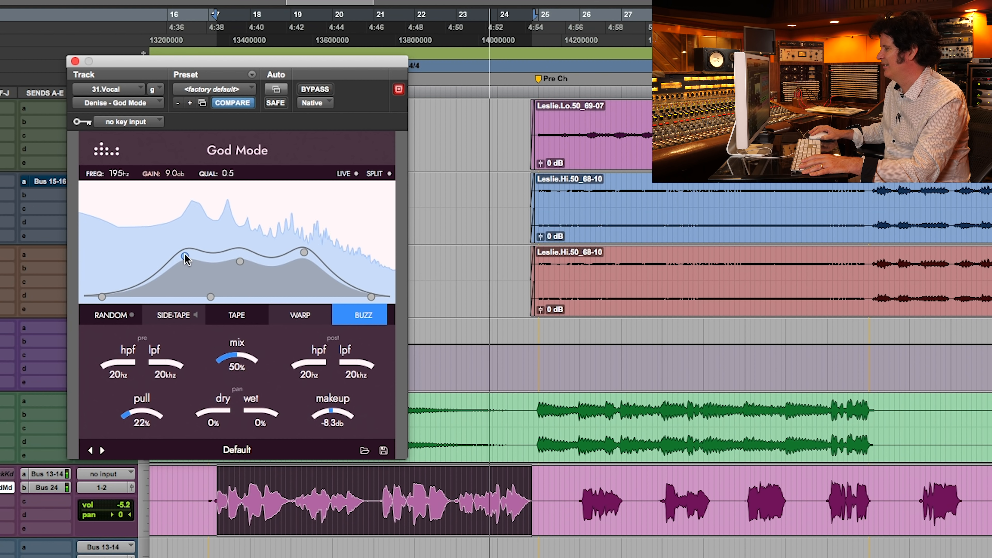
pyautogui.moveTo(320, 409); pyautogui.dragTo(323, 417)
pyautogui.moveTo(140, 415)
pyautogui.mouseDown()
pyautogui.moveTo(143, 405)
pyautogui.moveTo(133, 420)
pyautogui.mouseUp()
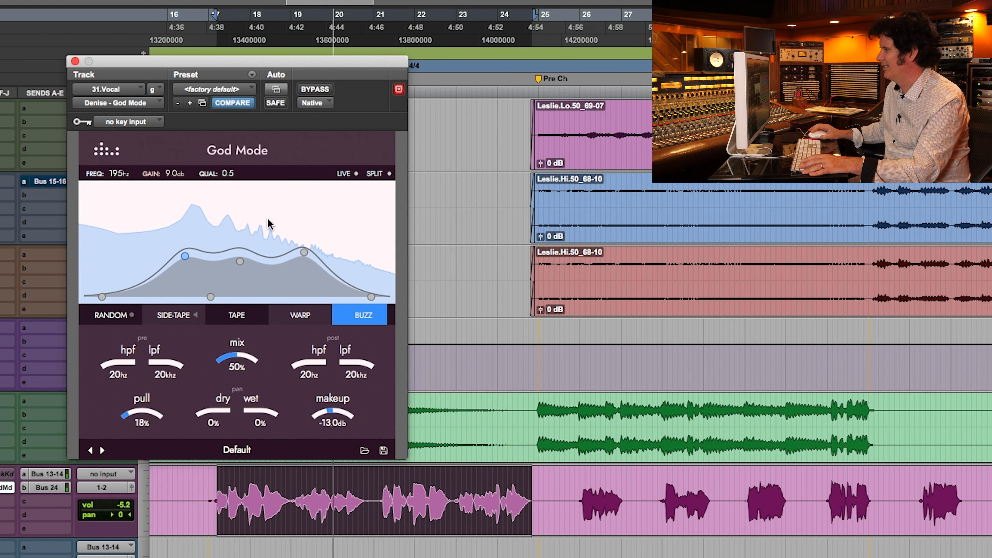
pyautogui.click(317, 89)
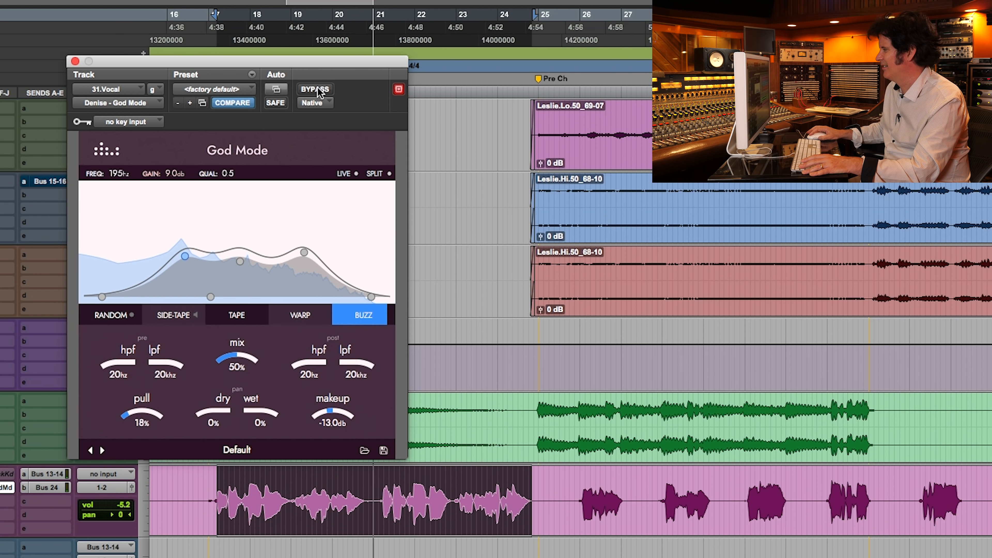
pyautogui.click(318, 88)
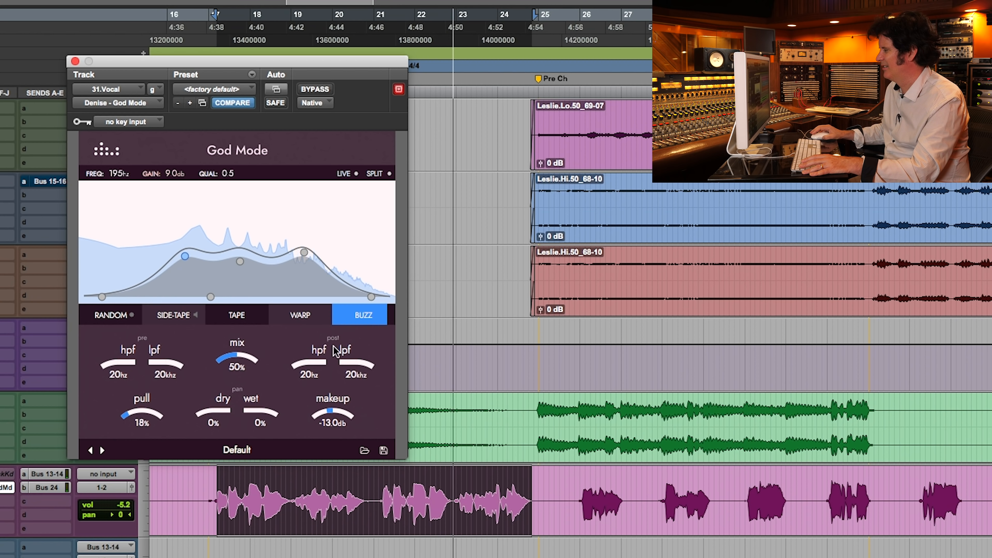
# Set the vocal's makeup gain to -9.3 dB, compare the effect on and bypassed, and stop playback.
pyautogui.moveTo(329, 414); pyautogui.dragTo(326, 409)
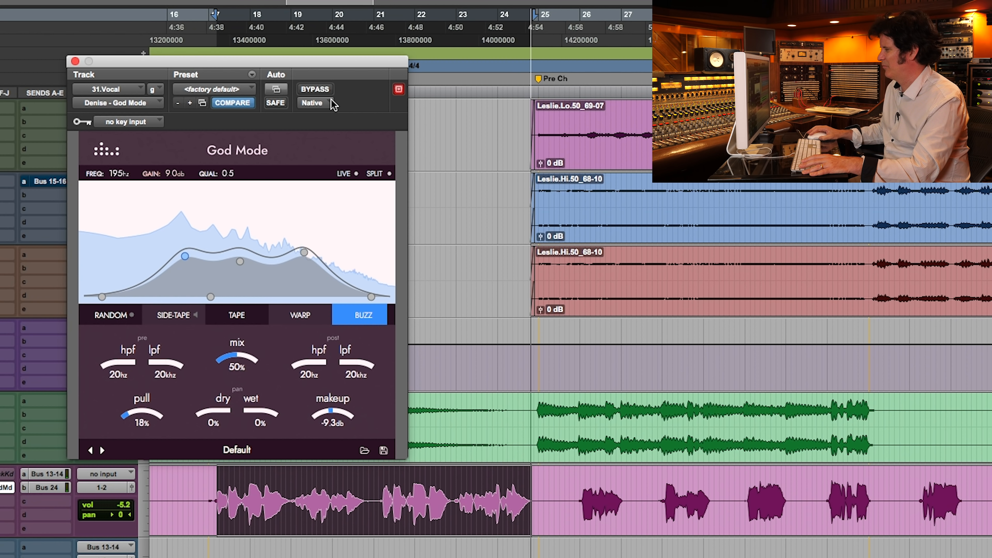
pyautogui.click(320, 89)
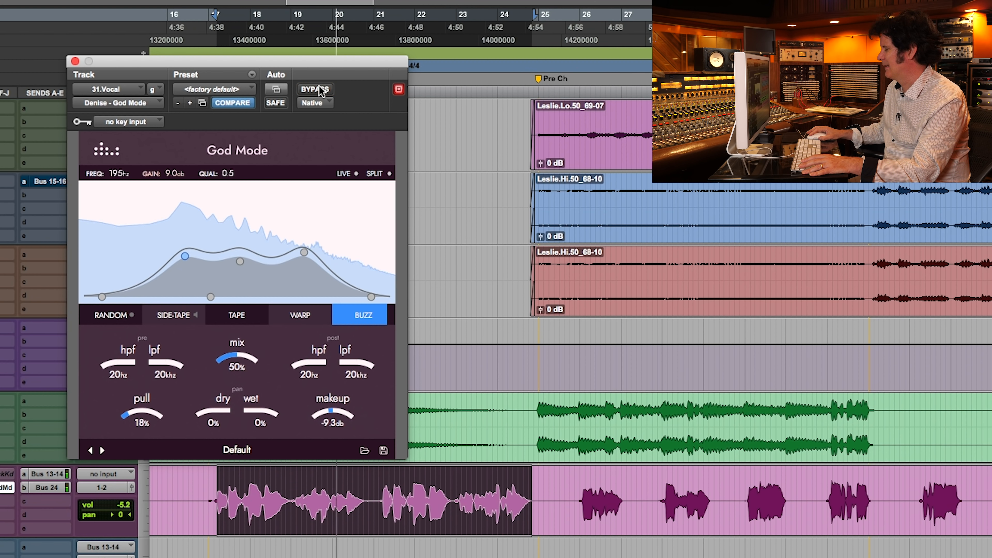
pyautogui.click(318, 89)
pyautogui.press('space')
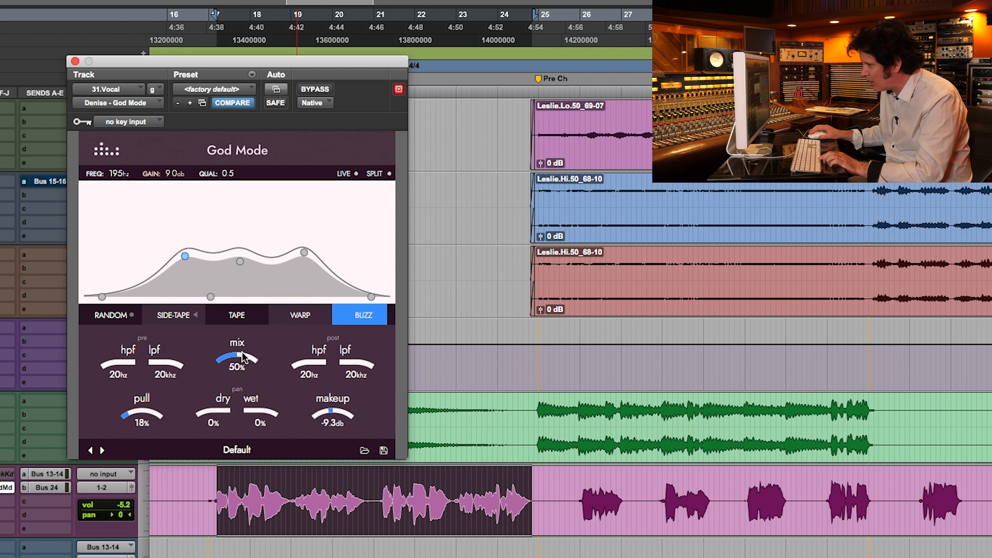
# Set the vocal effect's mix to 100% and makeup to -16.5 dB during playback, and audition the phrases from bar 26.
pyautogui.press('space')
pyautogui.moveTo(227, 361); pyautogui.dragTo(255, 332)
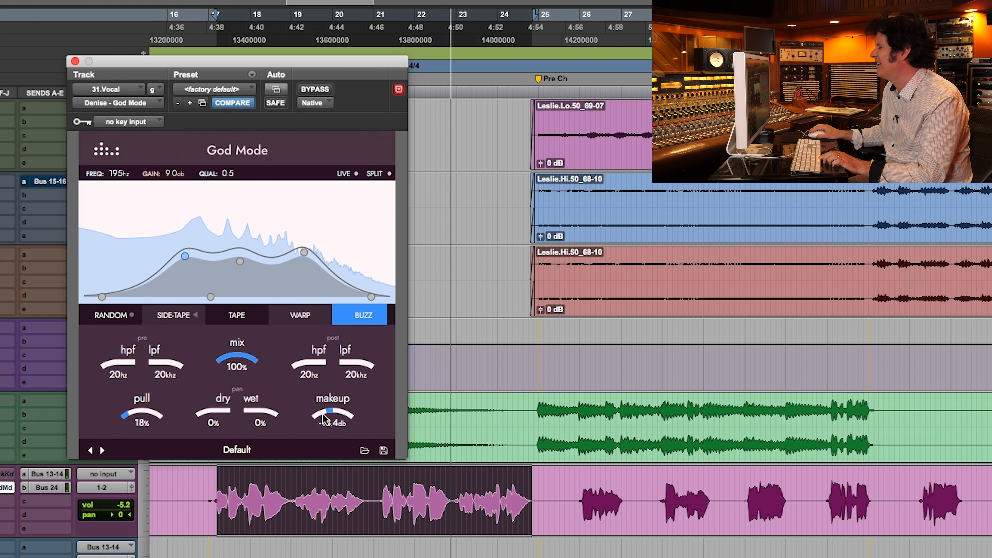
pyautogui.moveTo(322, 414); pyautogui.dragTo(321, 415)
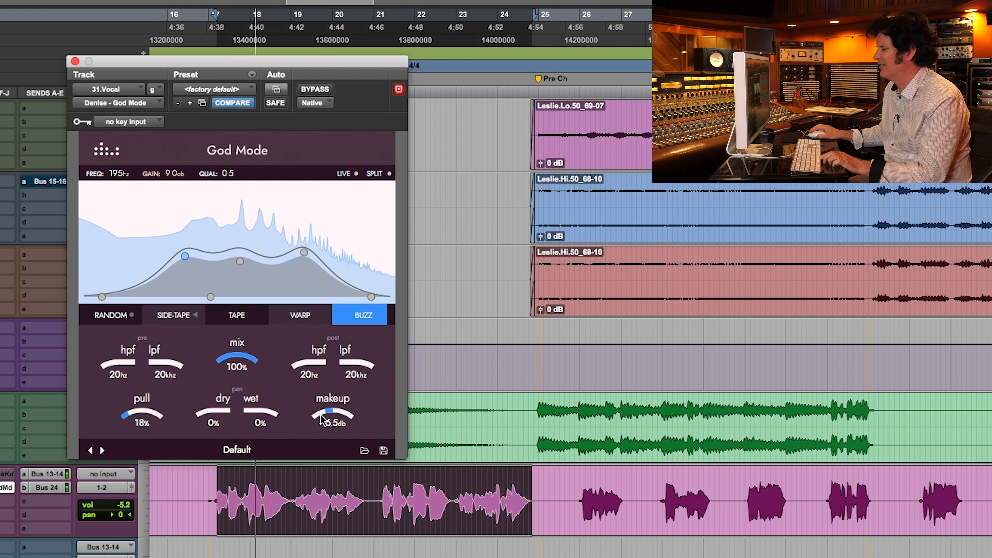
pyautogui.click(595, 483)
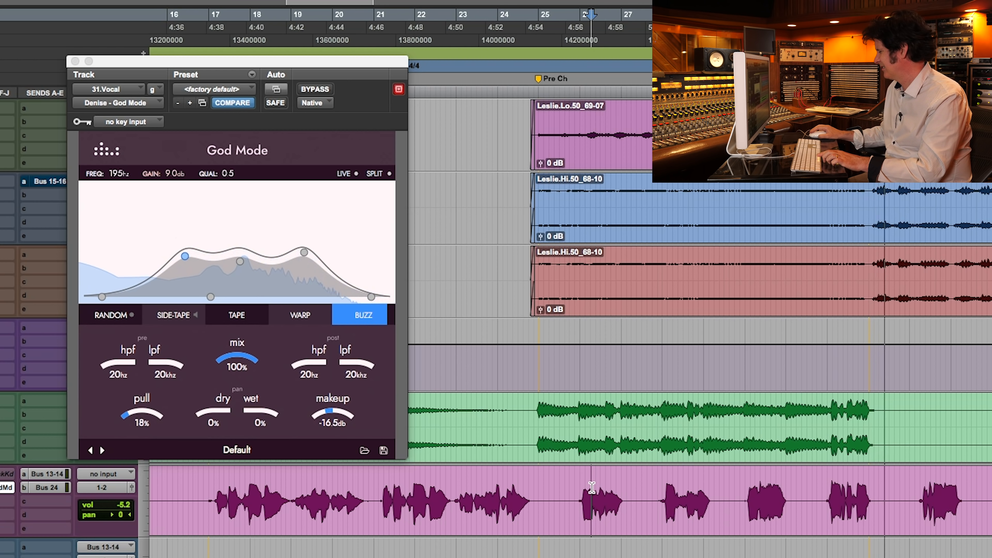
pyautogui.press('space')
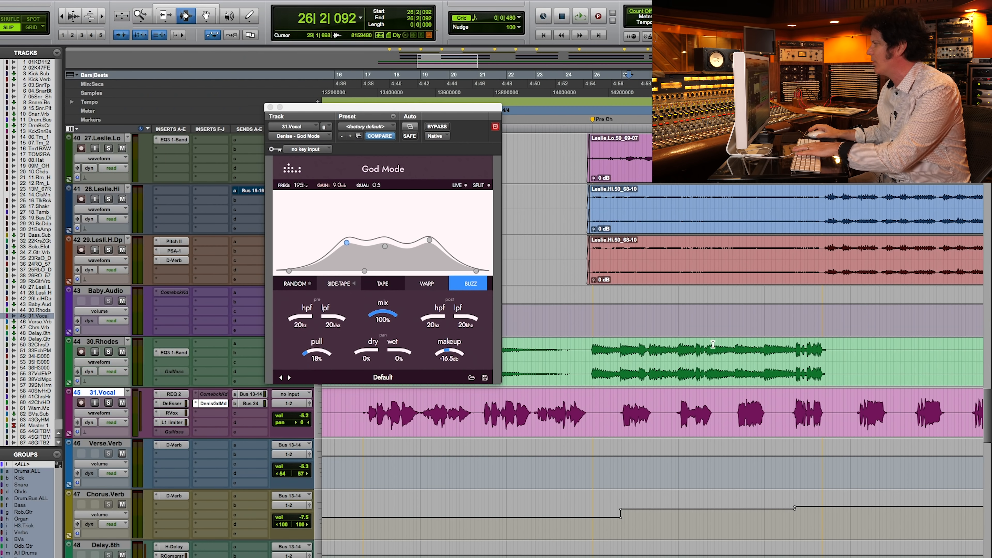
# Insert a mono Denise God Mode in slot E of 01.Kick D112 in the mixer, and close the macOS system information window.
pyautogui.press('super+equal')
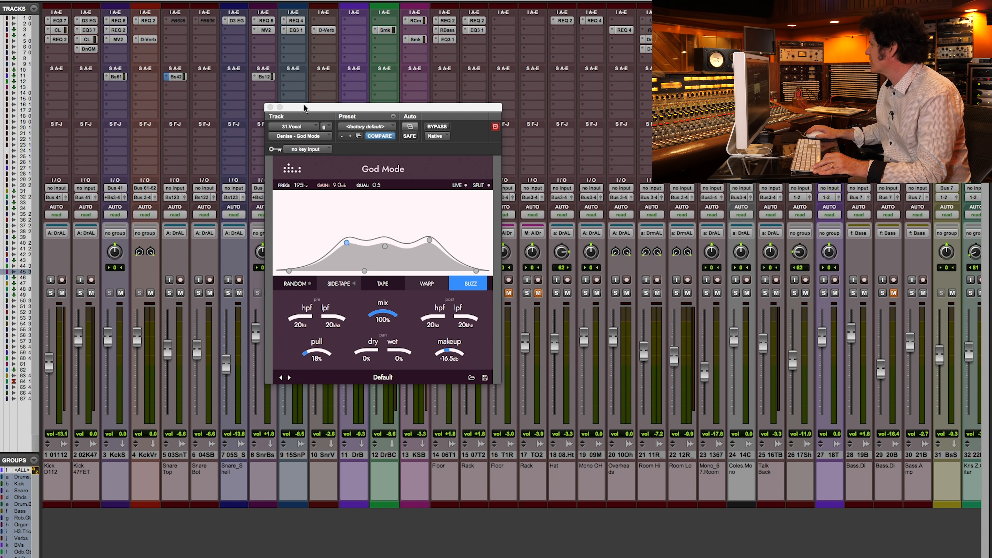
pyautogui.click(50, 58)
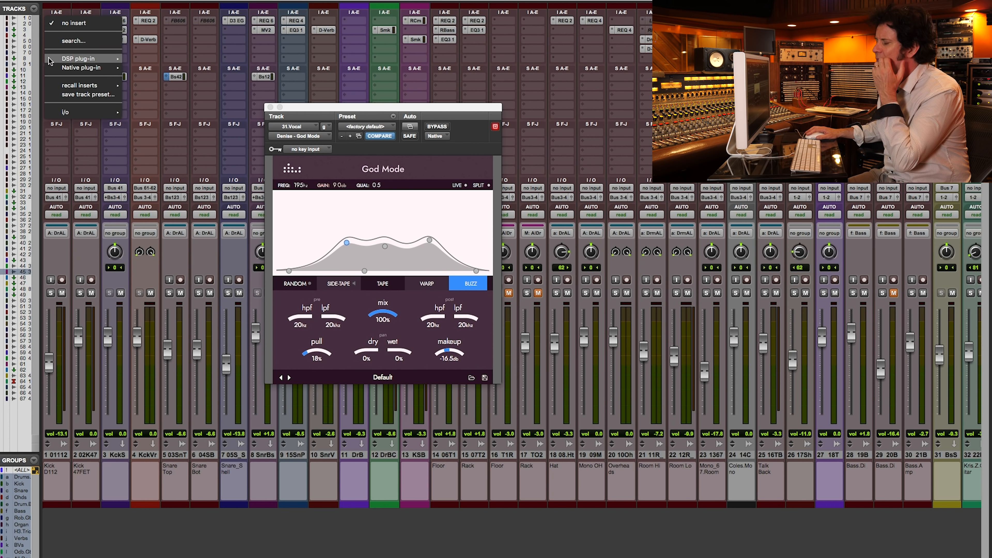
pyautogui.moveTo(50, 59)
pyautogui.moveTo(144, 62)
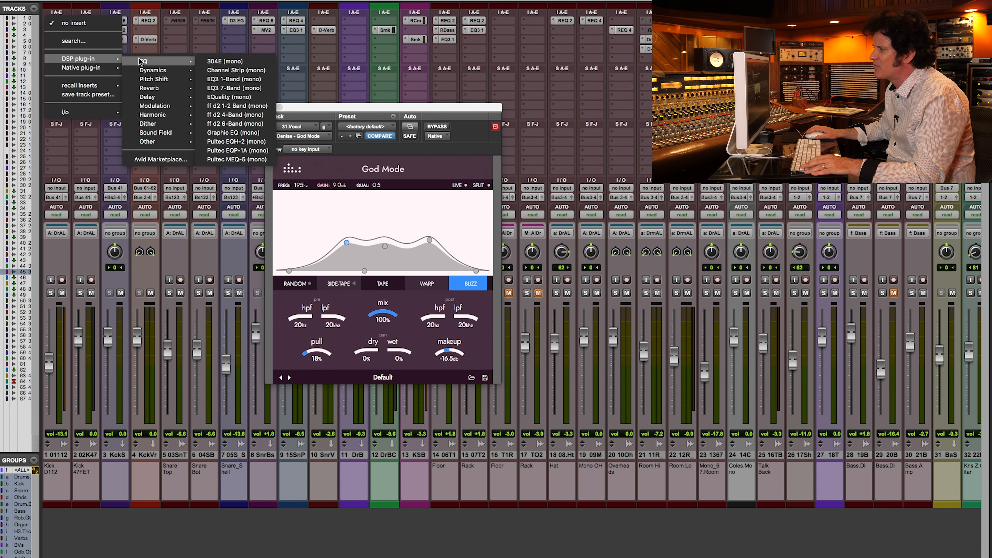
pyautogui.moveTo(82, 67)
pyautogui.moveTo(147, 168)
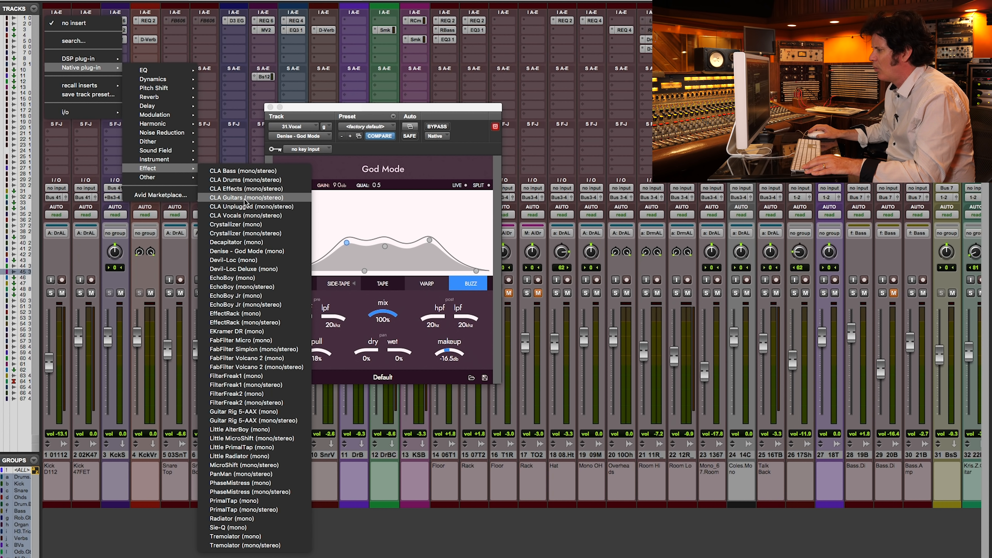
pyautogui.click(250, 251)
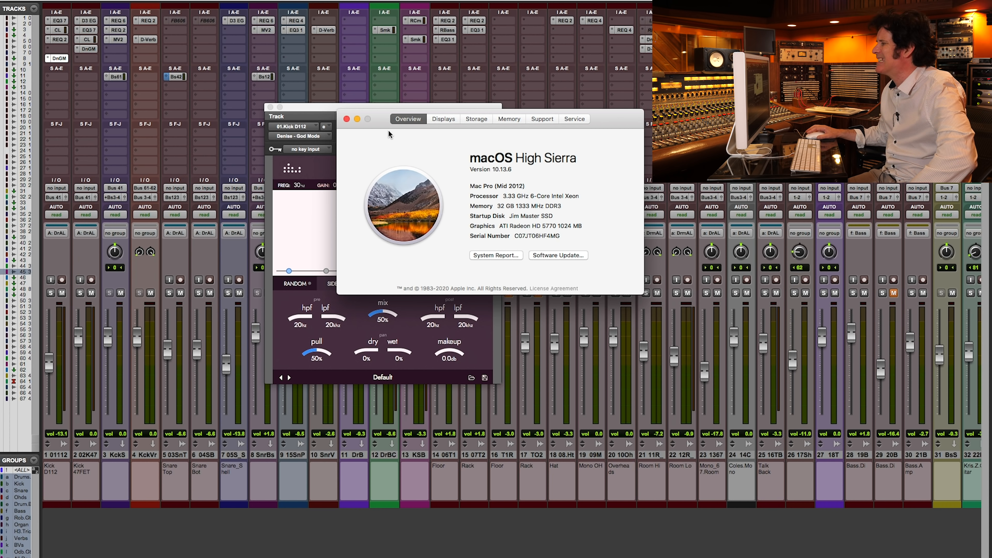
pyautogui.click(345, 119)
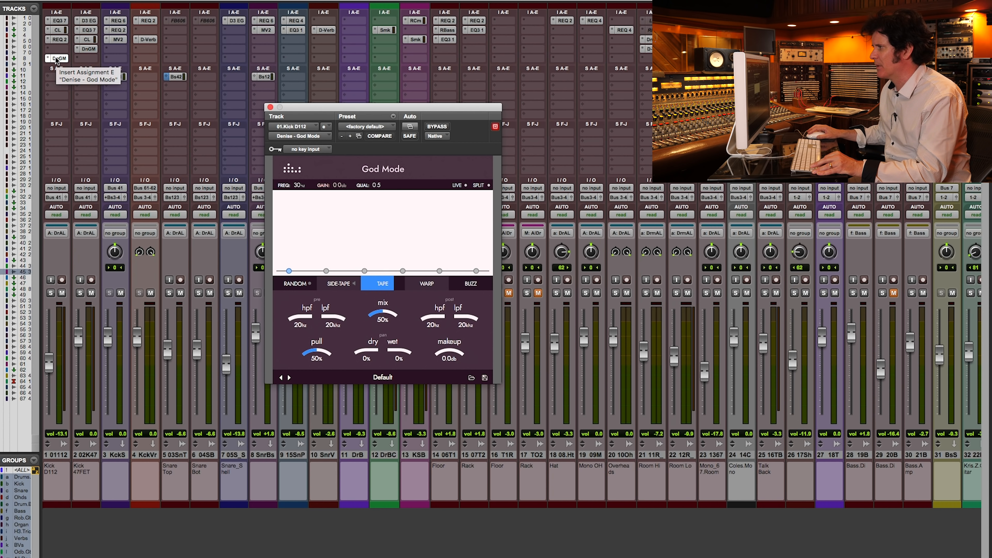
# Copy the kick's God Mode insert to slot E of the remaining drum channels through 17.
pyautogui.moveTo(57, 60); pyautogui.dragTo(98, 59)
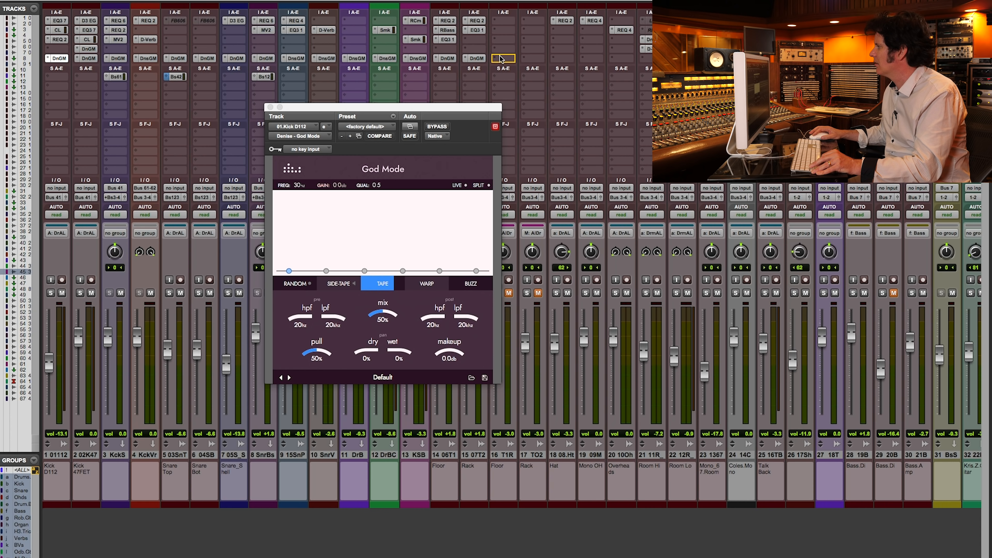
pyautogui.moveTo(502, 58); pyautogui.dragTo(523, 57)
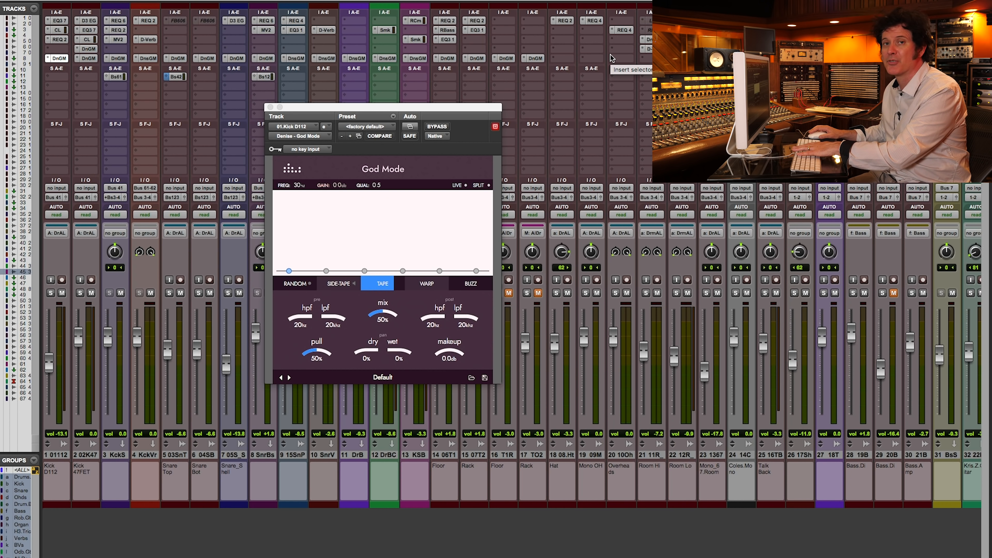
# Play the mix briefly in the edit view from just before the Pre Ch marker, then stop playback.
pyautogui.press('super+equal')
pyautogui.click(588, 165)
pyautogui.press('space')
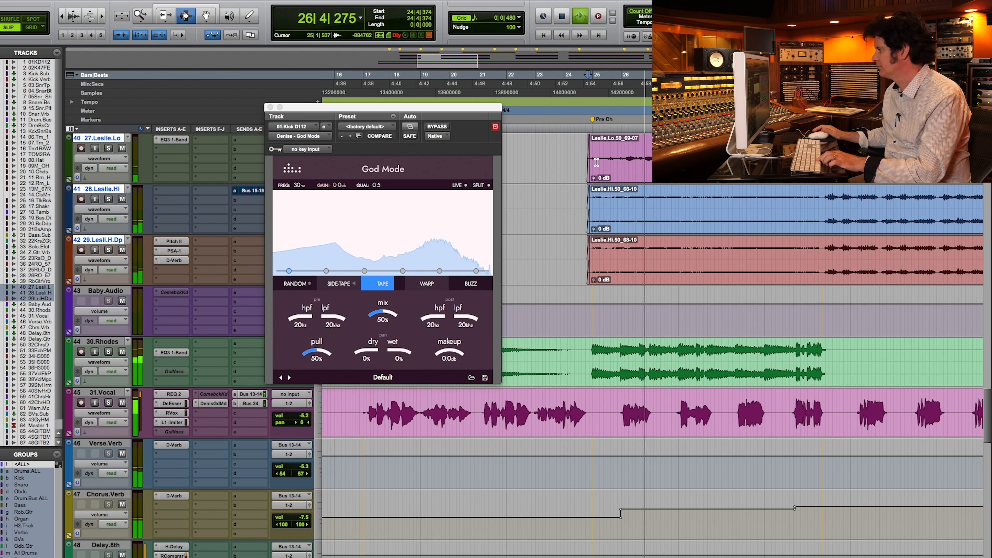
pyautogui.press('space')
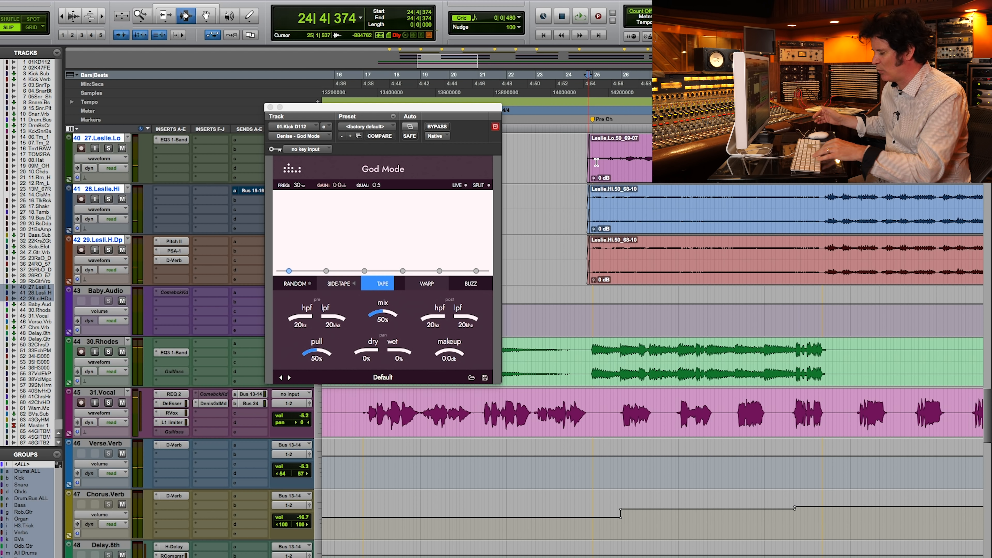
# Copy God Mode to slot E of mixer channels 18 through 21 and play the mix briefly.
pyautogui.press('super+equal')
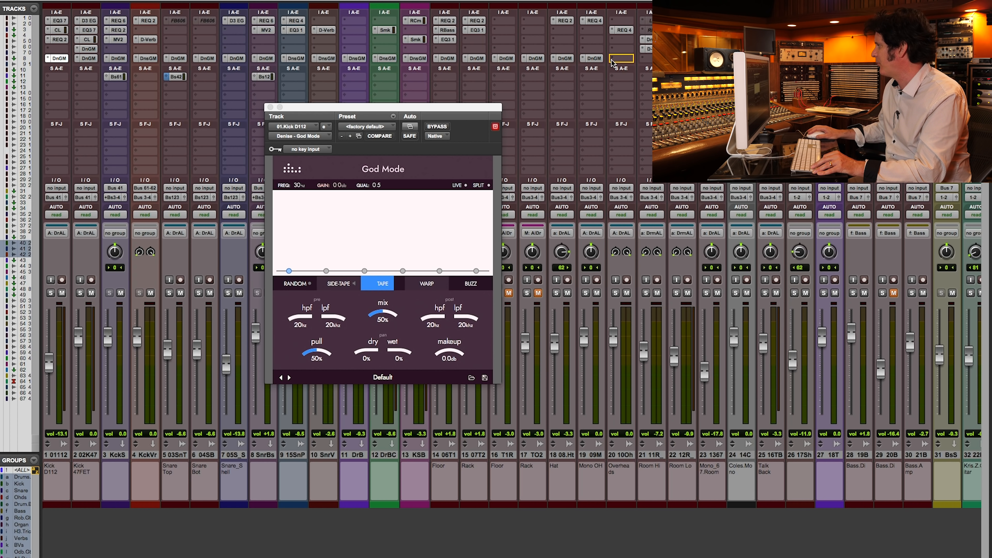
pyautogui.click(625, 59)
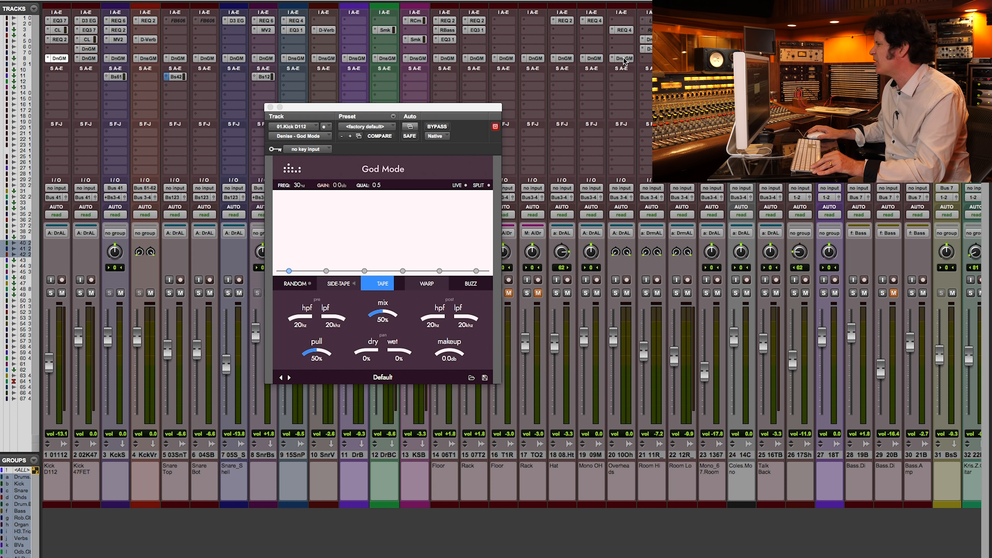
pyautogui.click(645, 58)
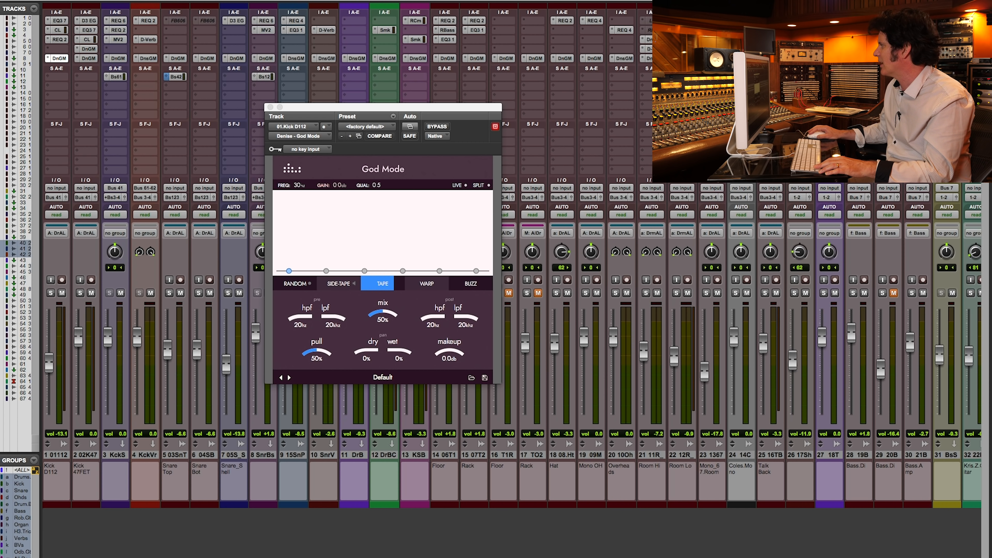
pyautogui.press('space')
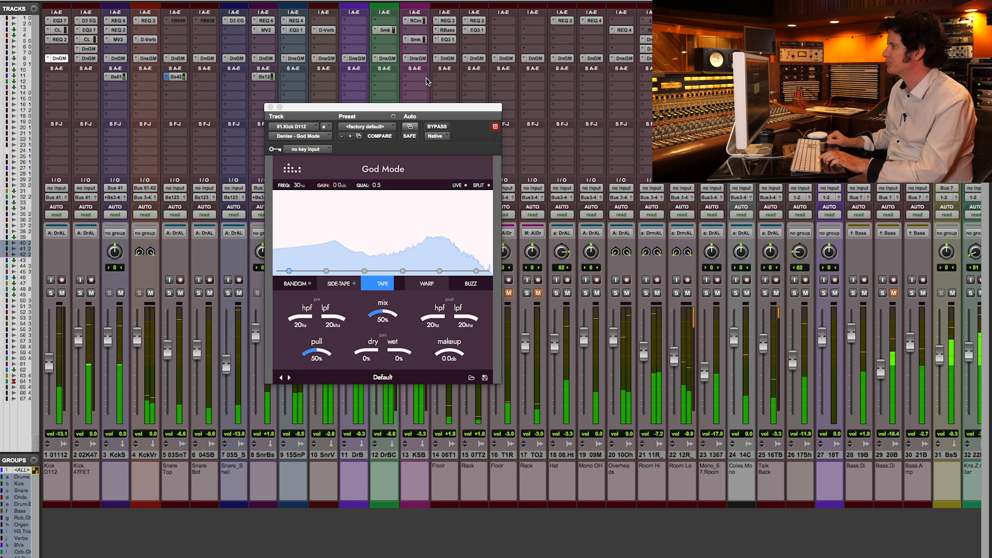
pyautogui.press('space')
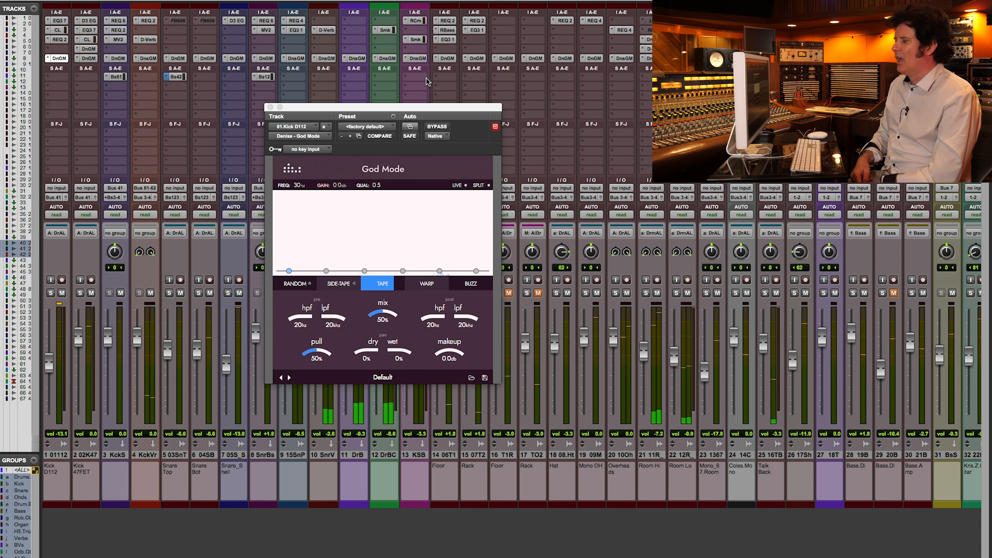